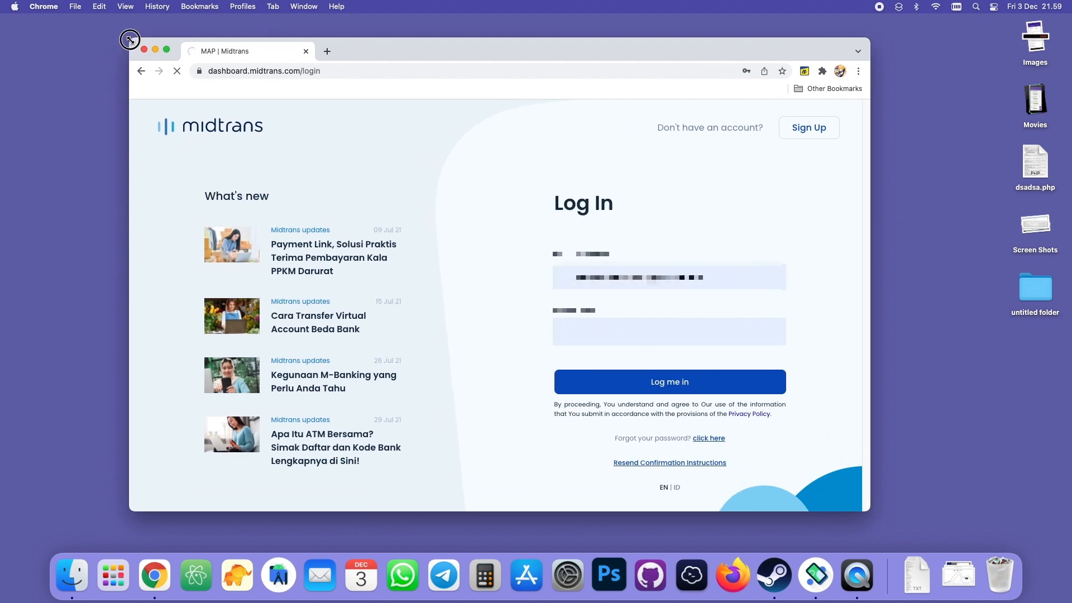
# Open the Access Keys page in the Midtrans dashboard's settings for the Production environment
pyautogui.moveTo(467, 52); pyautogui.dragTo(511, 54)
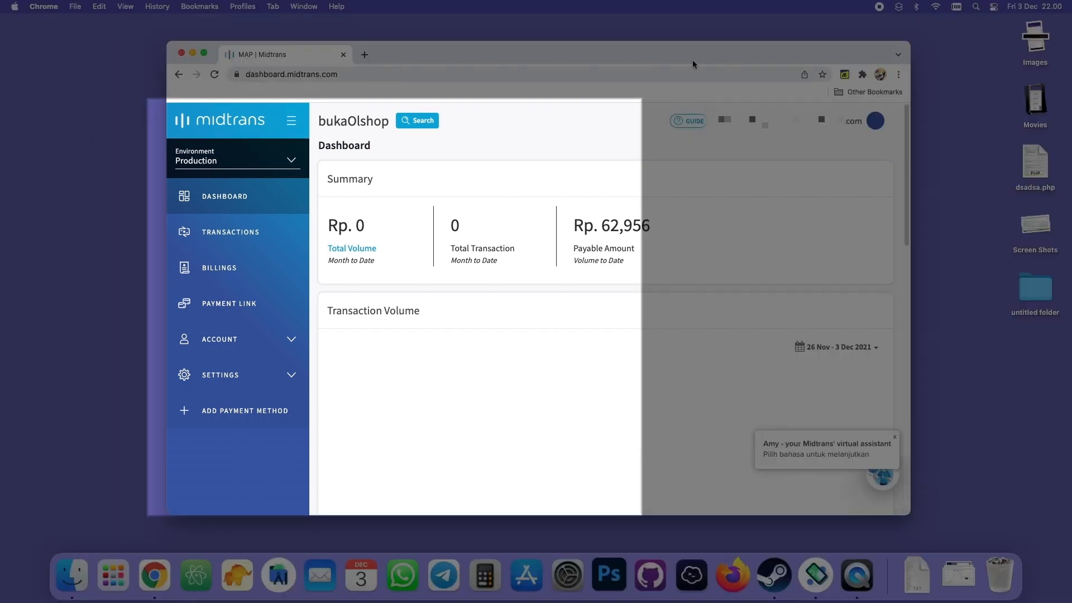
pyautogui.moveTo(691, 59); pyautogui.dragTo(666, 58)
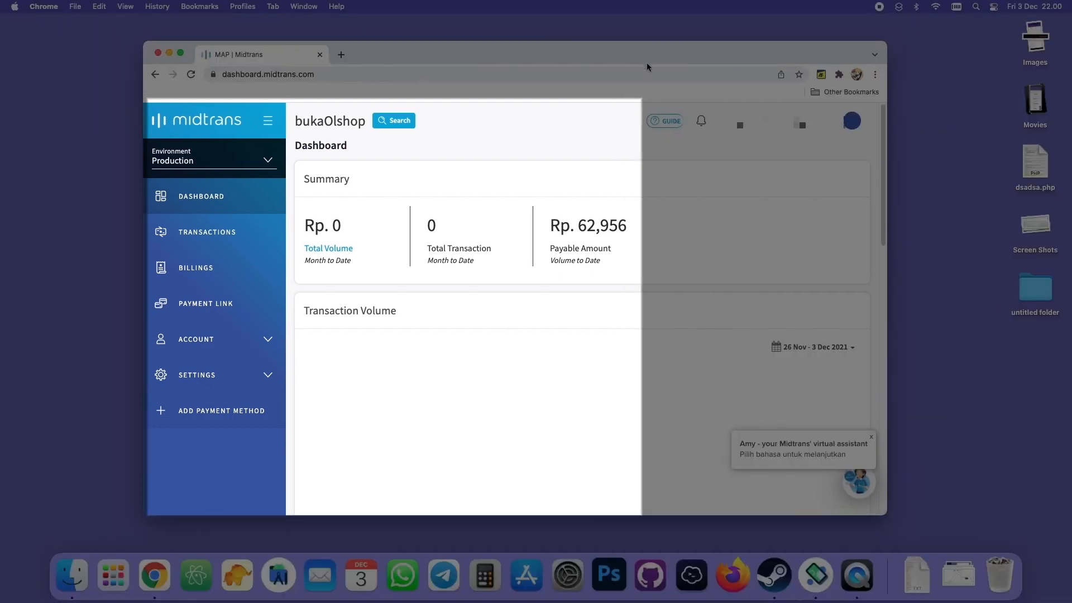
pyautogui.click(261, 372)
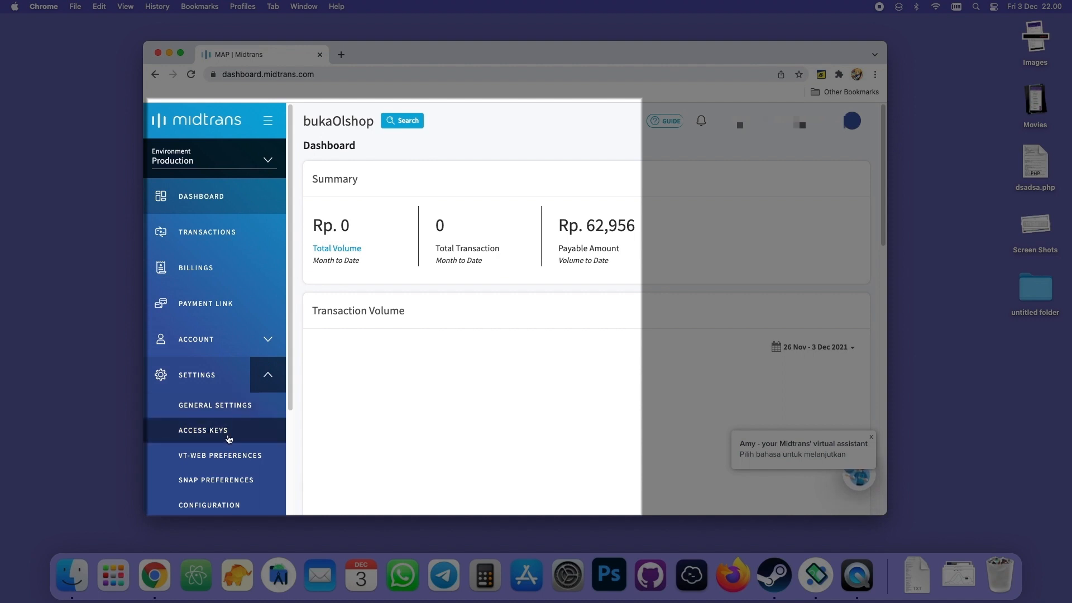
pyautogui.click(232, 437)
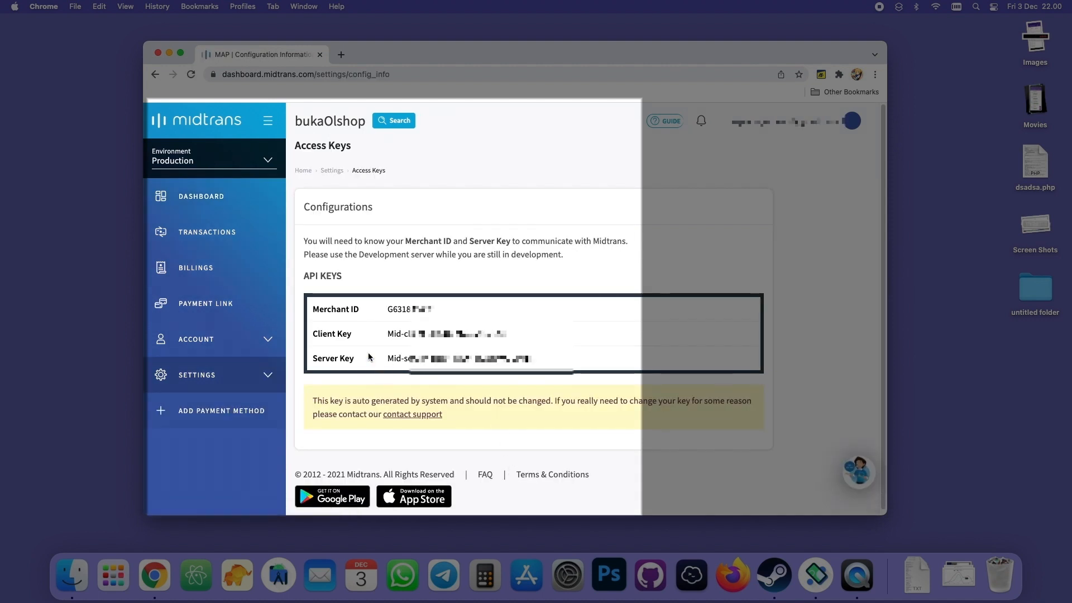
# Copy the full Server Key from the API keys table
pyautogui.moveTo(387, 358); pyautogui.dragTo(519, 360)
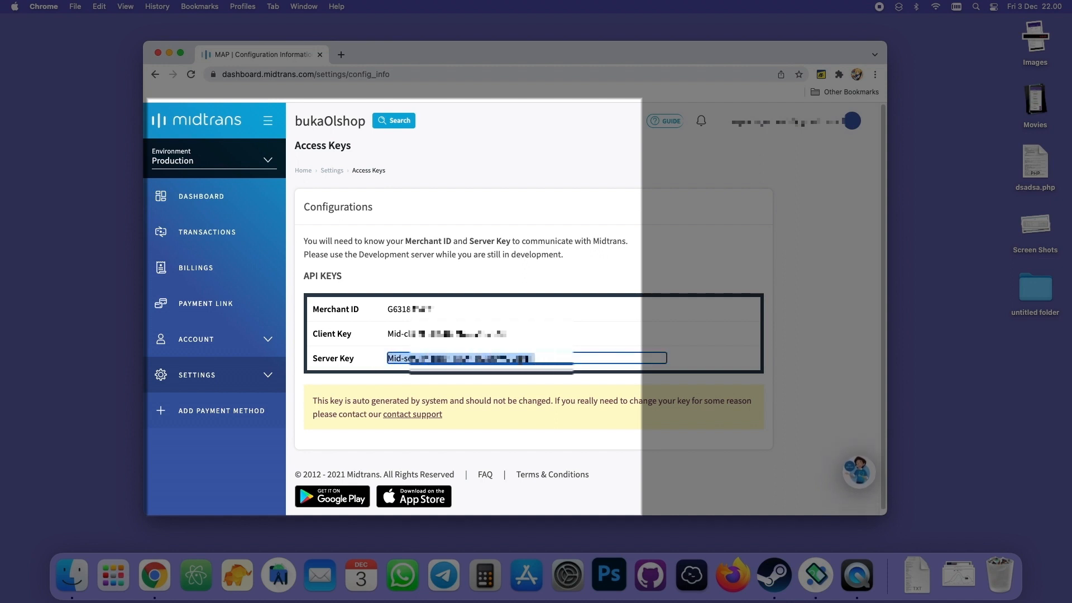
pyautogui.rightClick(501, 358)
pyautogui.click(518, 384)
pyautogui.click(353, 353)
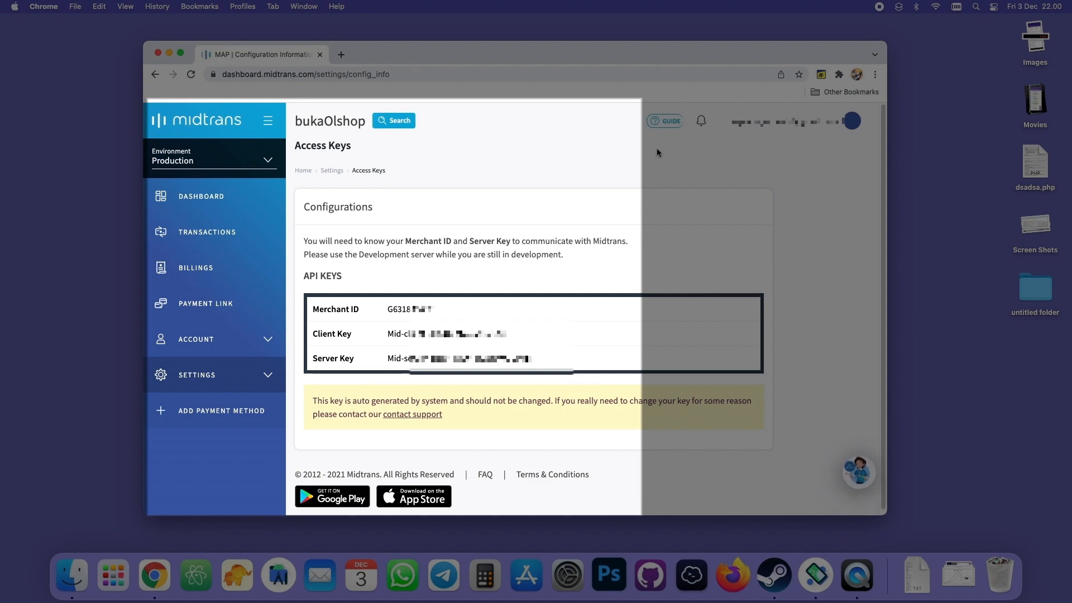
# Switch to the bukaOlshop app in the Android Emulator and open API & Callback from the Toko section
pyautogui.click(818, 578)
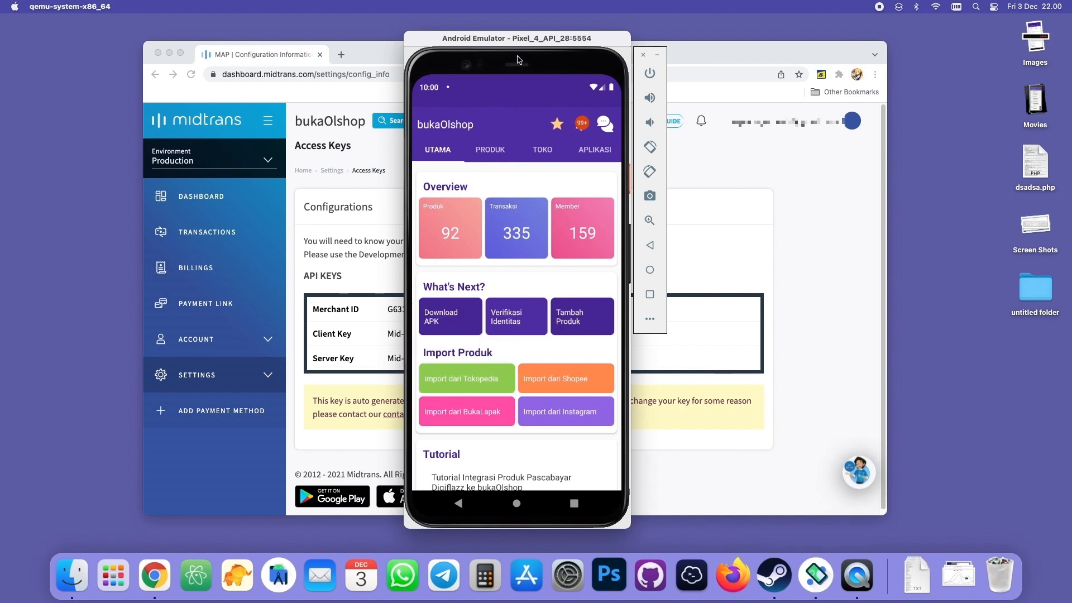
pyautogui.moveTo(538, 57); pyautogui.dragTo(552, 59)
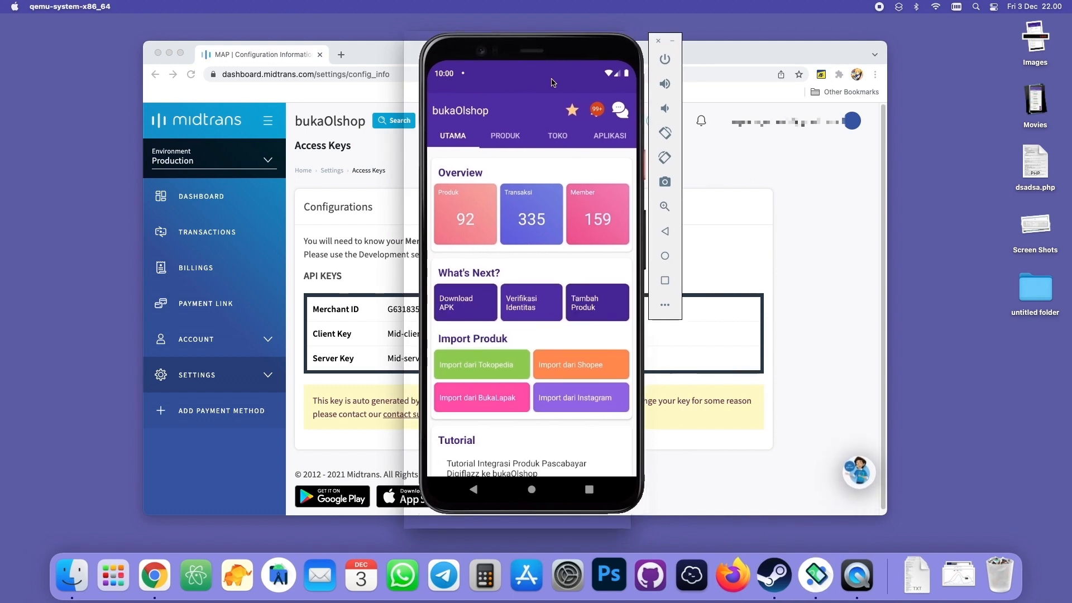
pyautogui.moveTo(564, 98); pyautogui.dragTo(538, 91)
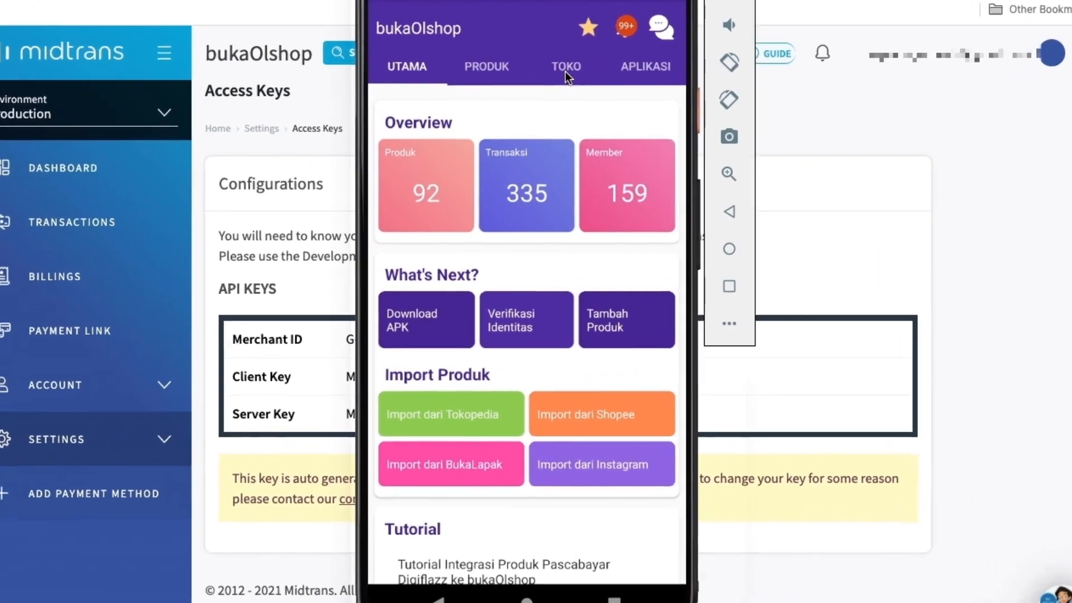
pyautogui.click(548, 102)
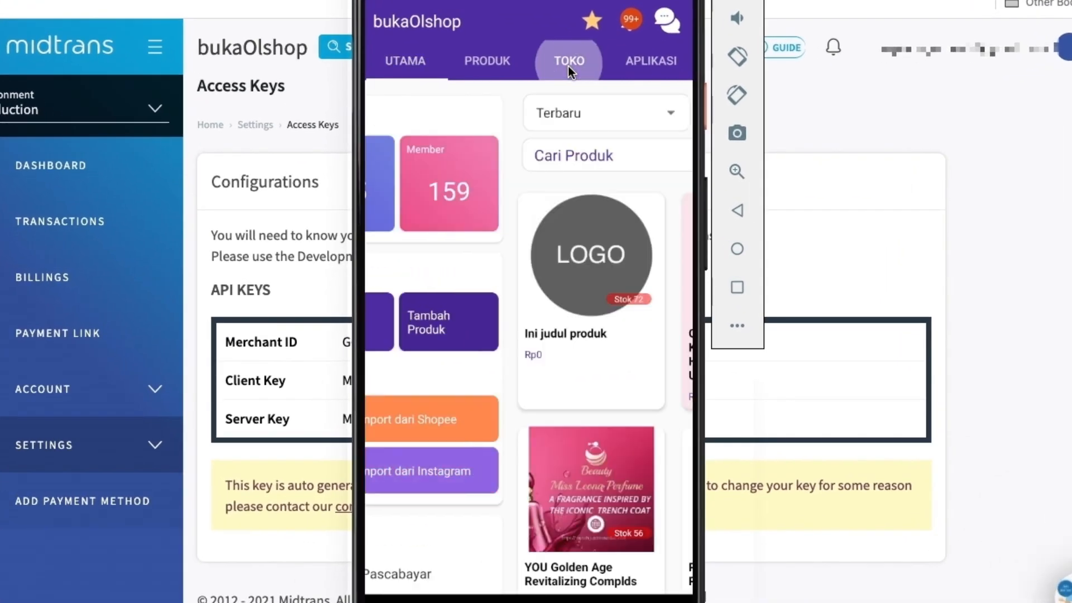
pyautogui.moveTo(647, 518); pyautogui.dragTo(567, 162)
pyautogui.moveTo(612, 476); pyautogui.dragTo(640, 183)
pyautogui.moveTo(636, 363); pyautogui.dragTo(605, 144)
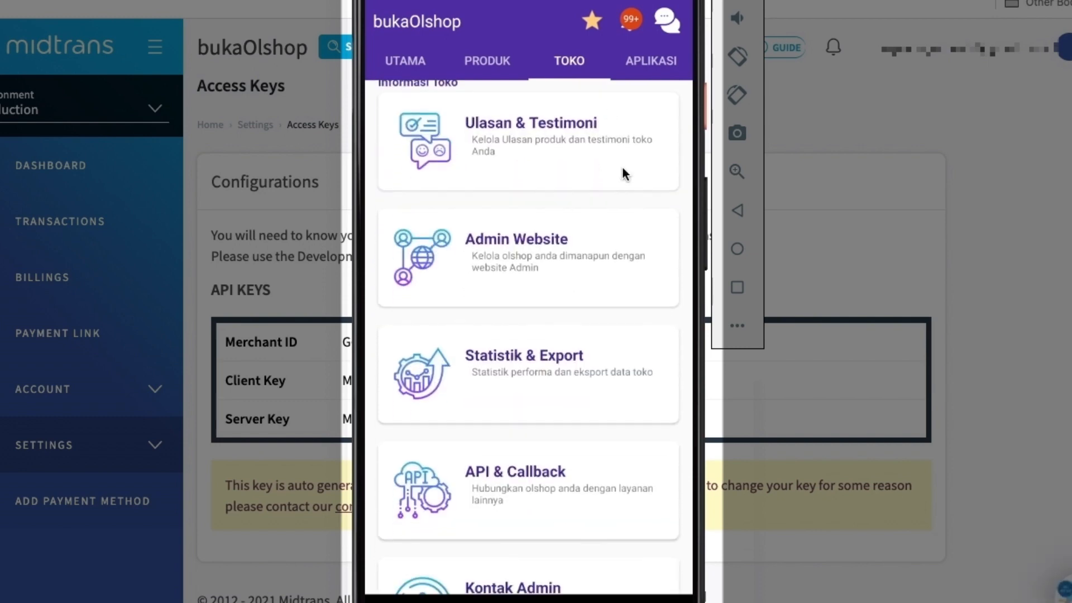
pyautogui.moveTo(581, 408); pyautogui.dragTo(588, 170)
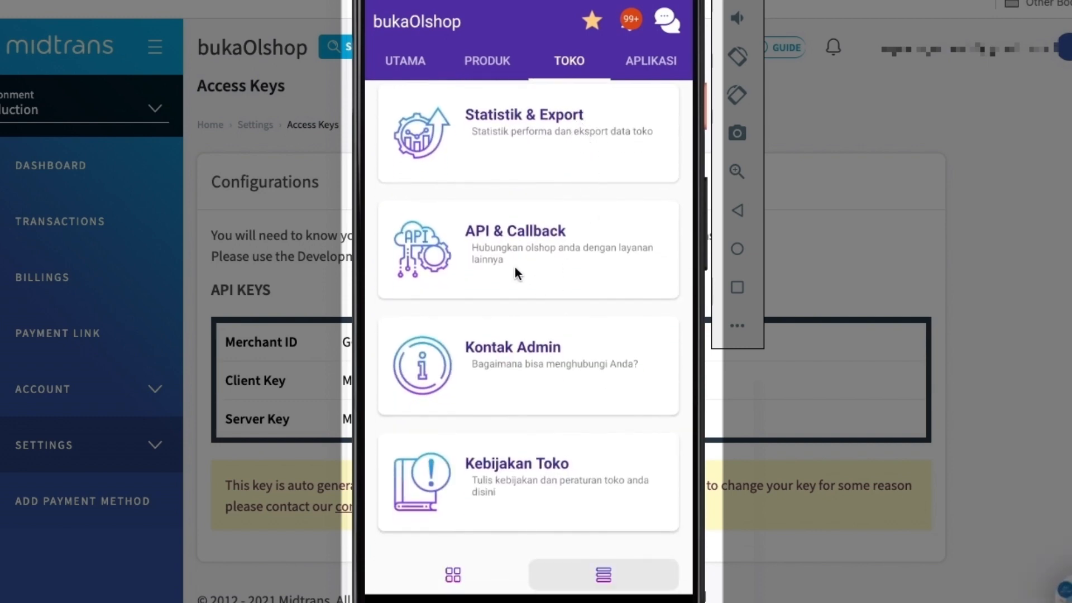
pyautogui.click(504, 254)
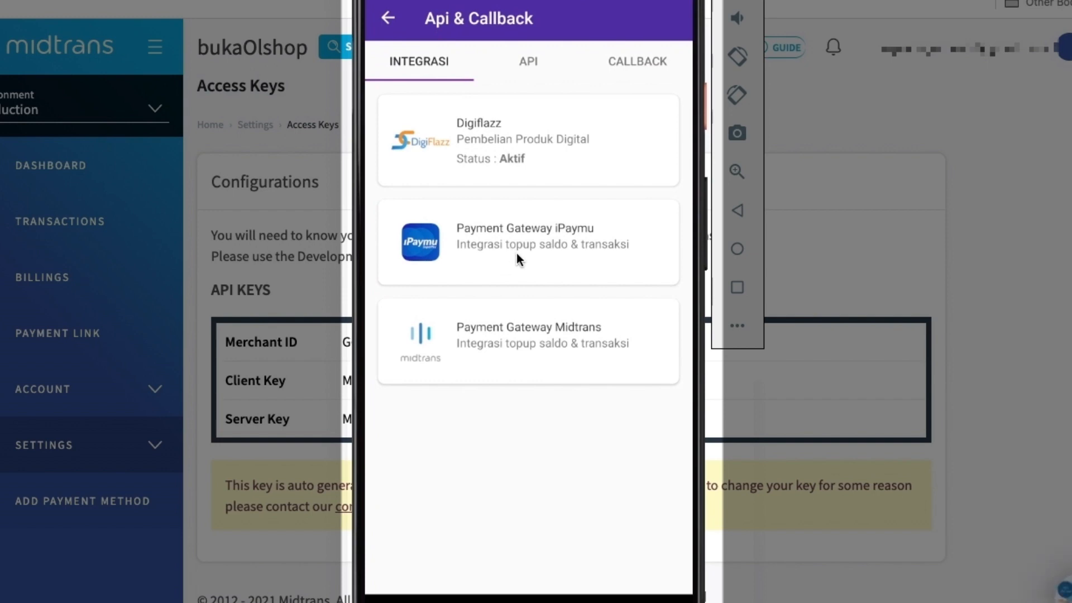
# Open the Payment Gateway Midtrans integration settings and paste the copied server key as the API Key Midtrans
pyautogui.click(522, 366)
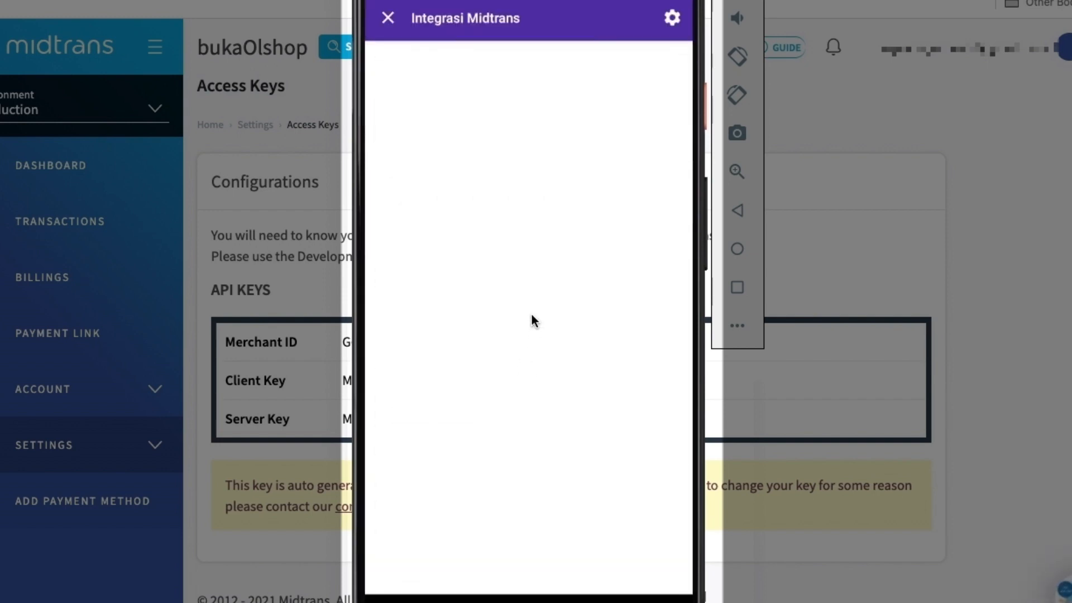
pyautogui.click(672, 25)
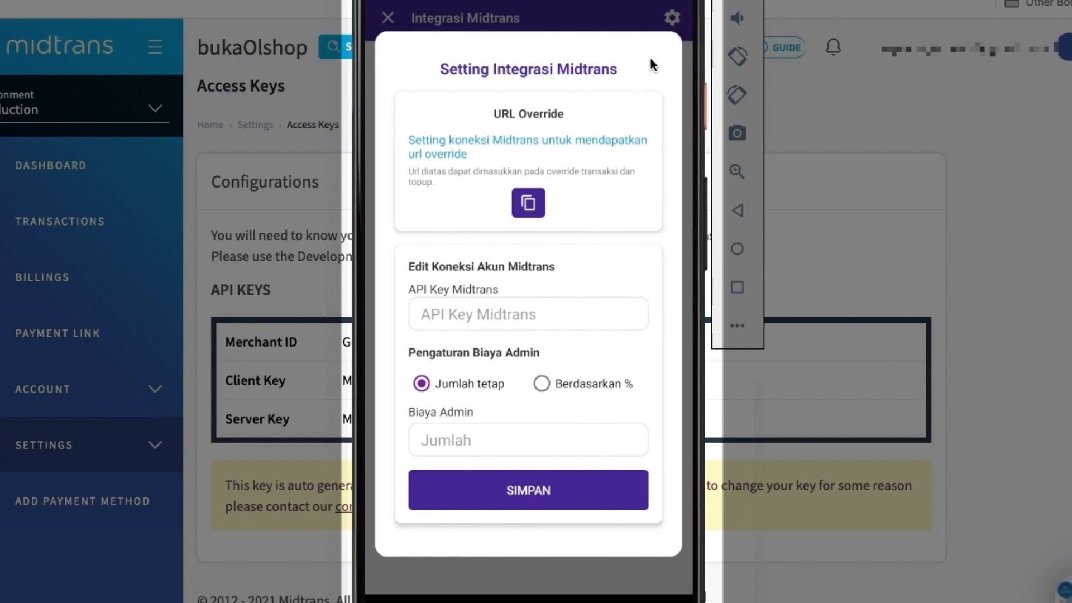
pyautogui.click(481, 317)
pyautogui.click(420, 324)
pyautogui.click(419, 275)
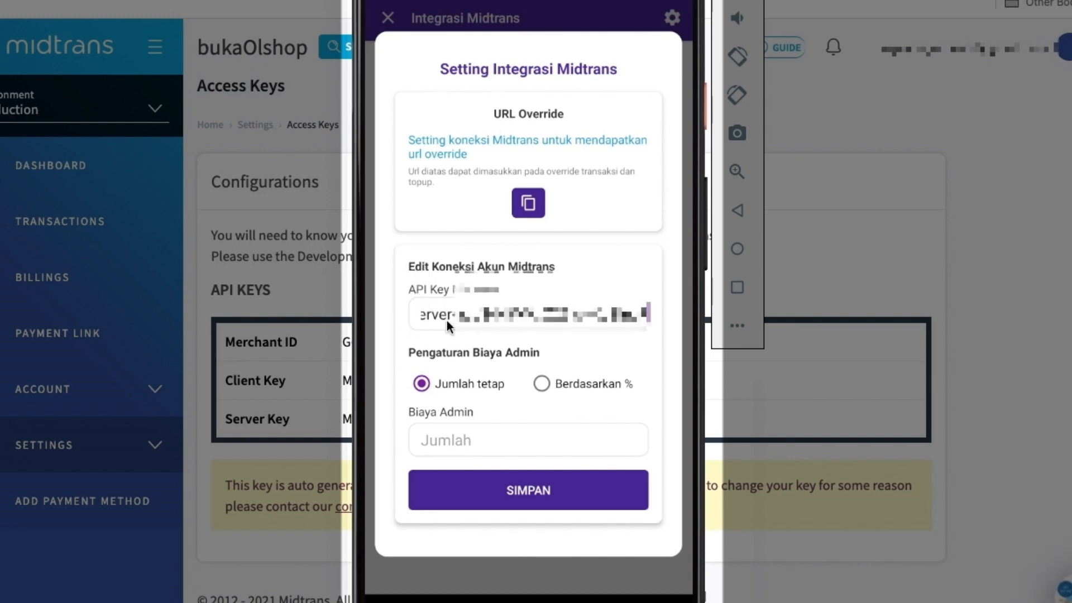
# Set the admin fee to Berdasarkan % with a value of 1.20 and save the Midtrans connection
pyautogui.click(506, 348)
pyautogui.click(541, 384)
pyautogui.click(537, 438)
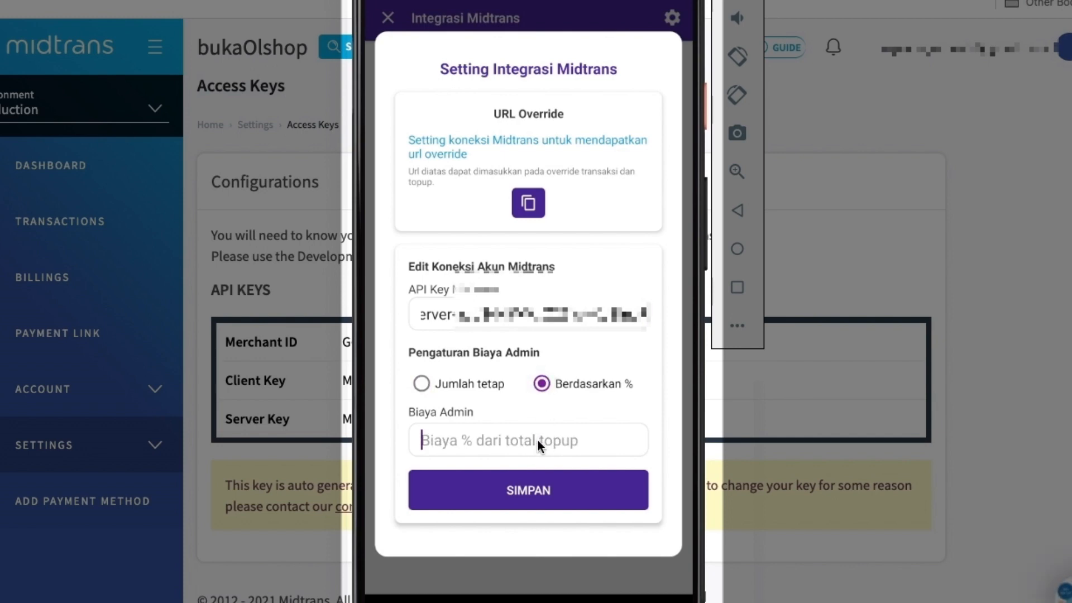
pyautogui.write('0.01')
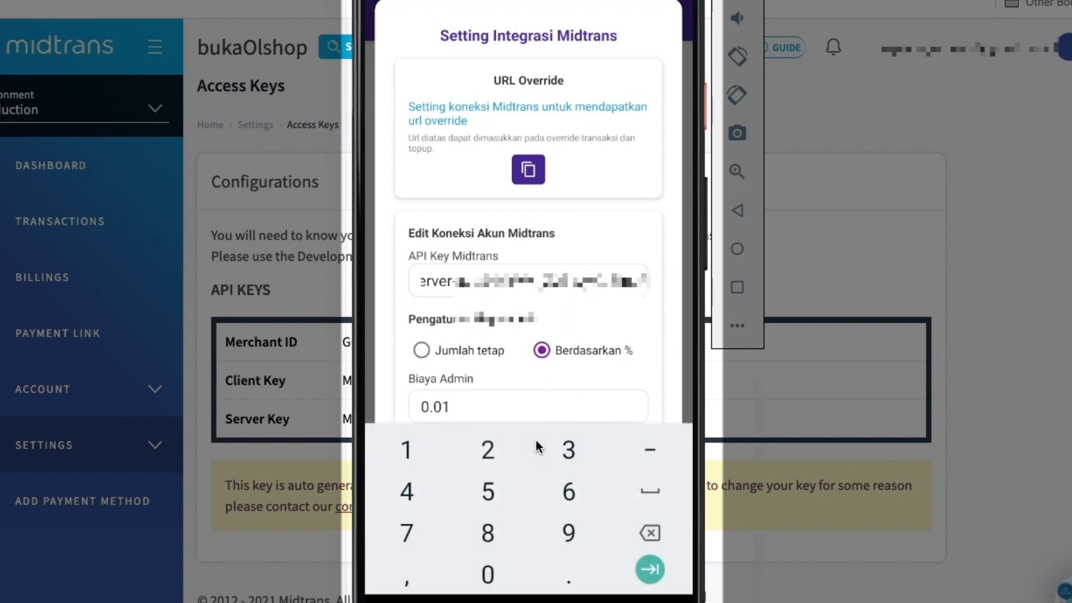
pyautogui.write('02')
pyautogui.press('BackSpace')
pyautogui.press('BackSpace')
pyautogui.write('20')
pyautogui.click(735, 207)
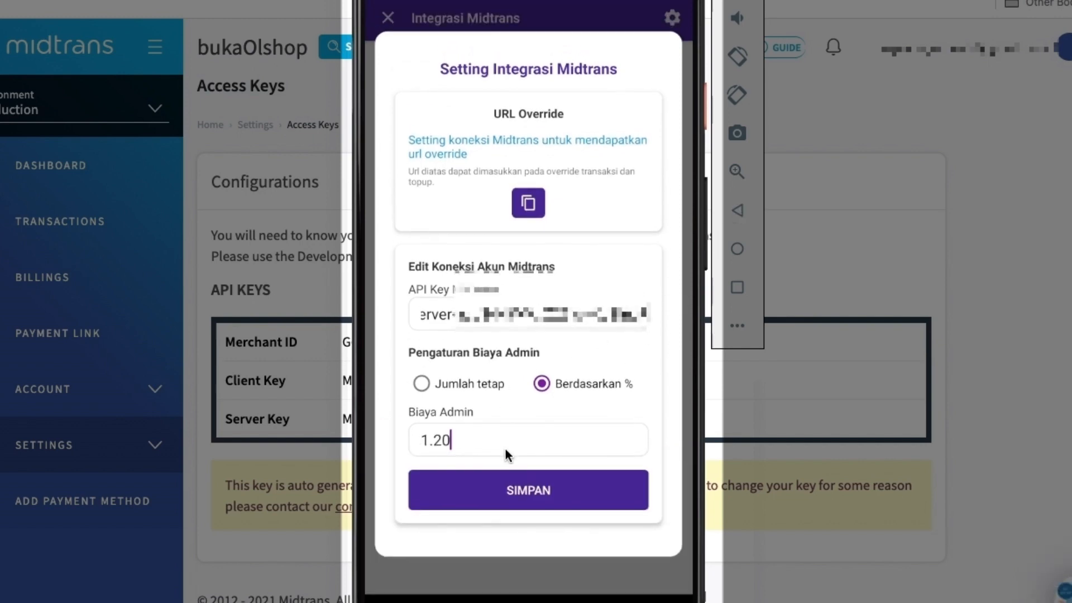
pyautogui.click(536, 497)
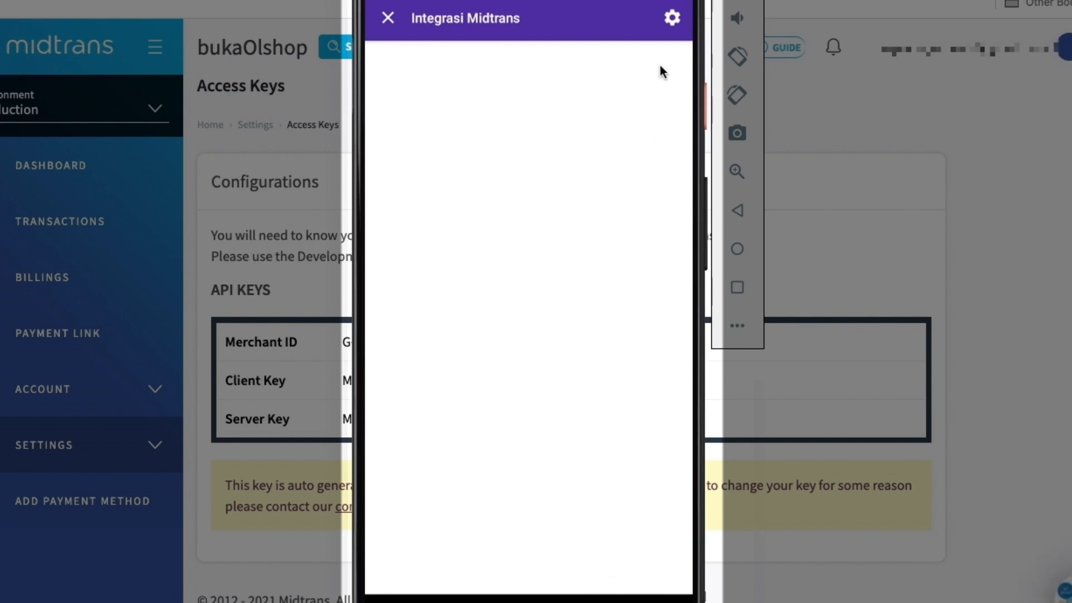
# Copy the override URL from the Midtrans integration settings and return to the Api & Callback page
pyautogui.click(671, 17)
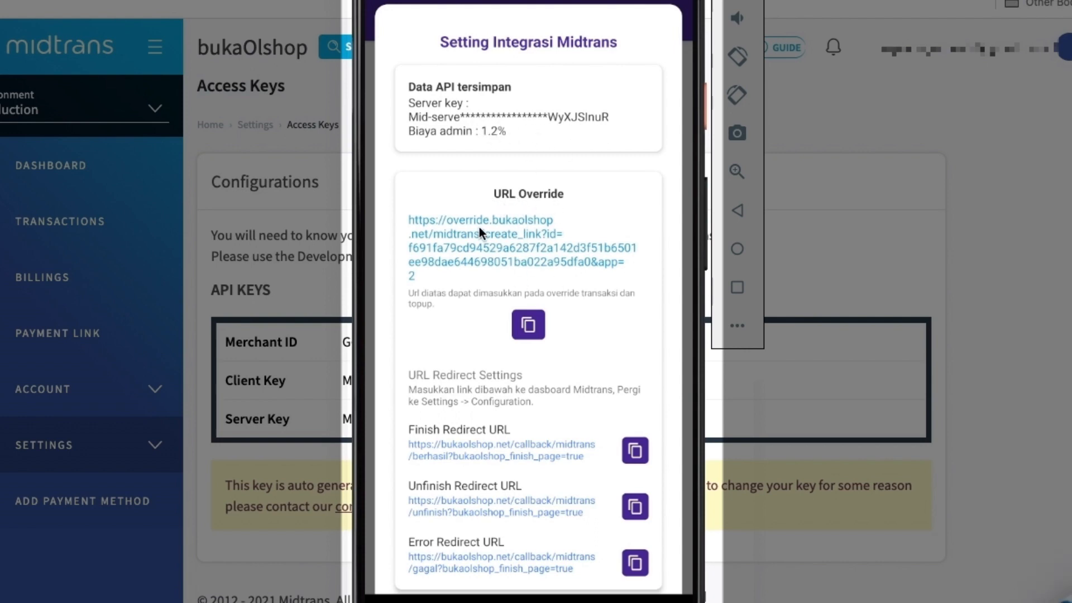
pyautogui.click(529, 325)
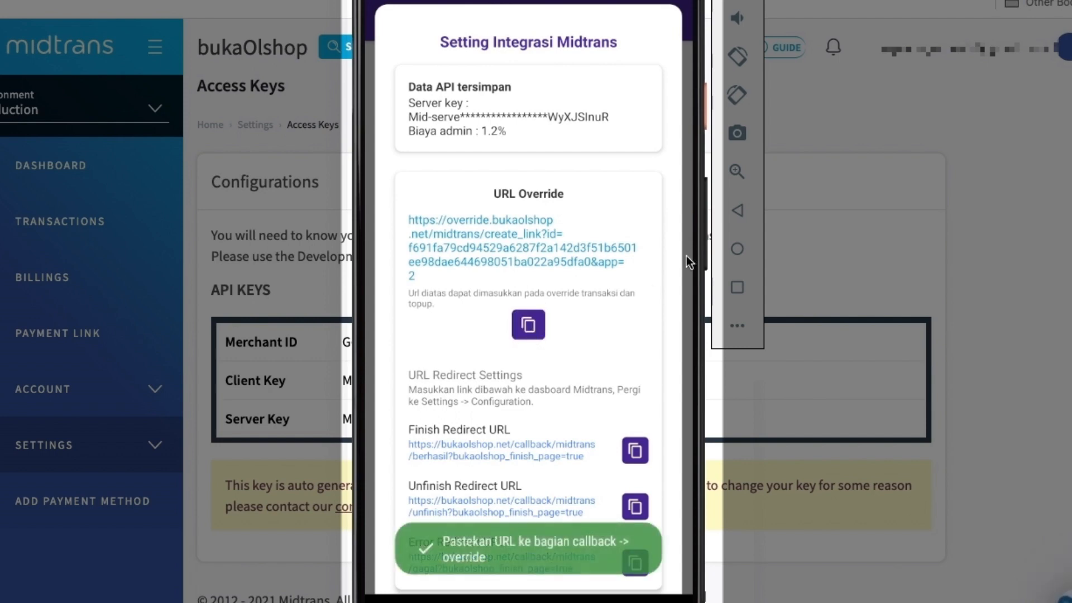
pyautogui.click(739, 211)
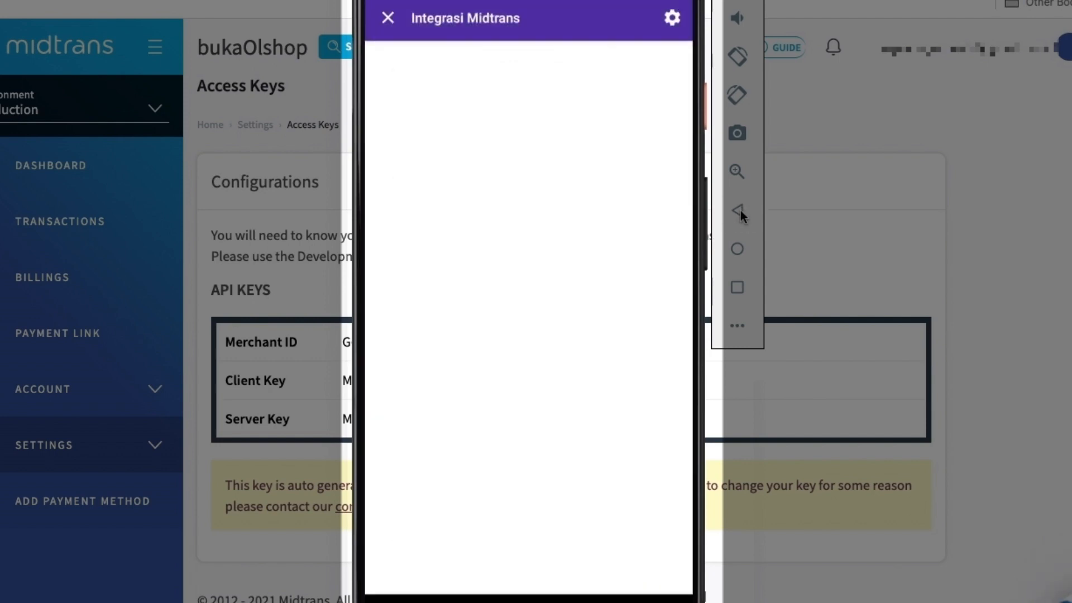
pyautogui.click(393, 25)
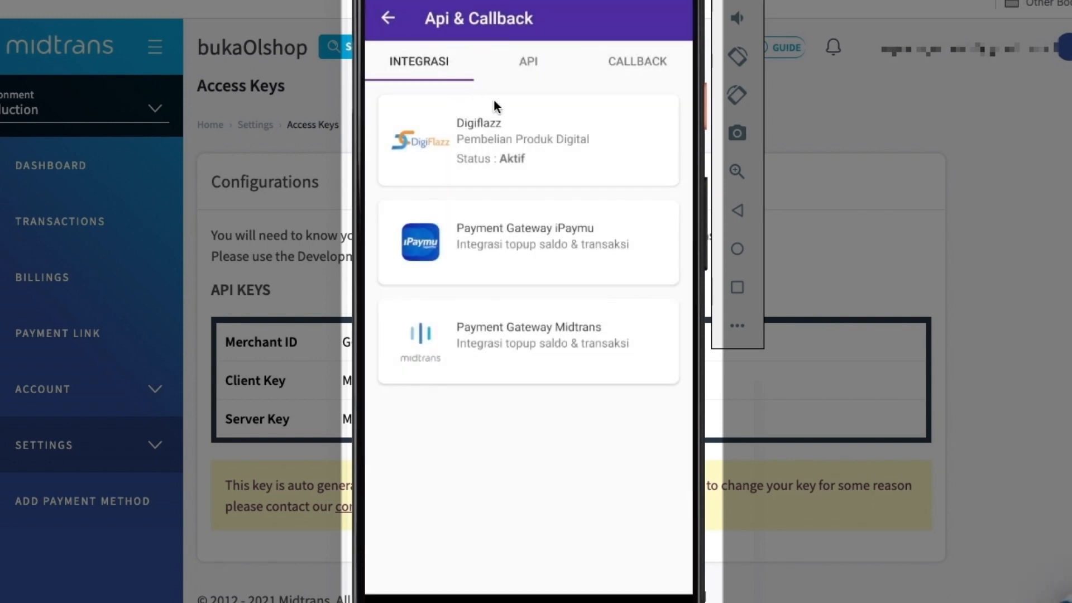
# Enable Aktifkan Override Saldo for the balance top-up page in the Callback settings
pyautogui.click(646, 66)
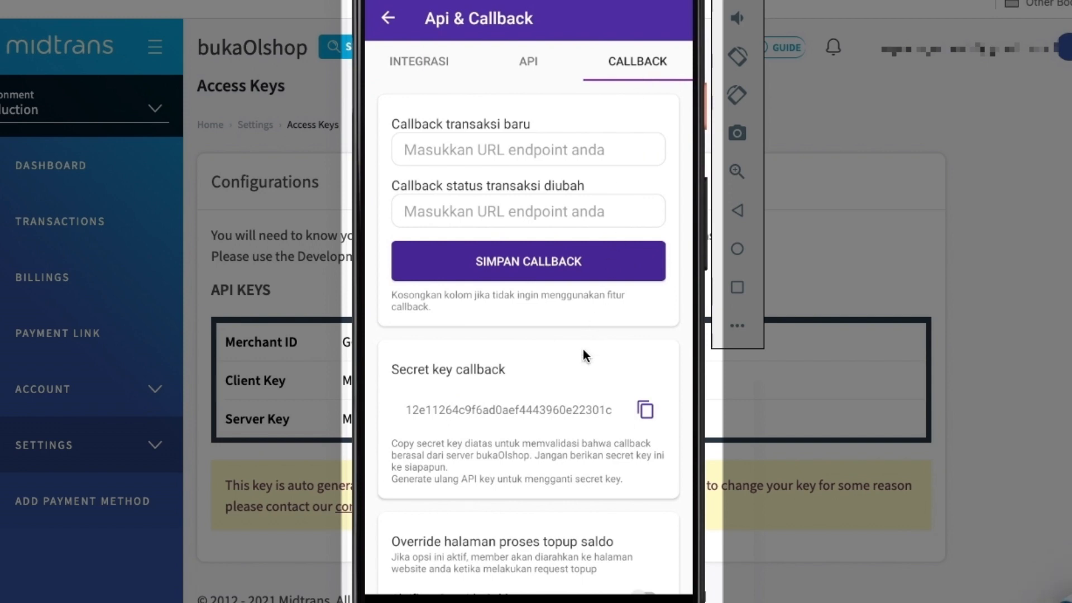
pyautogui.moveTo(567, 440); pyautogui.dragTo(578, 109)
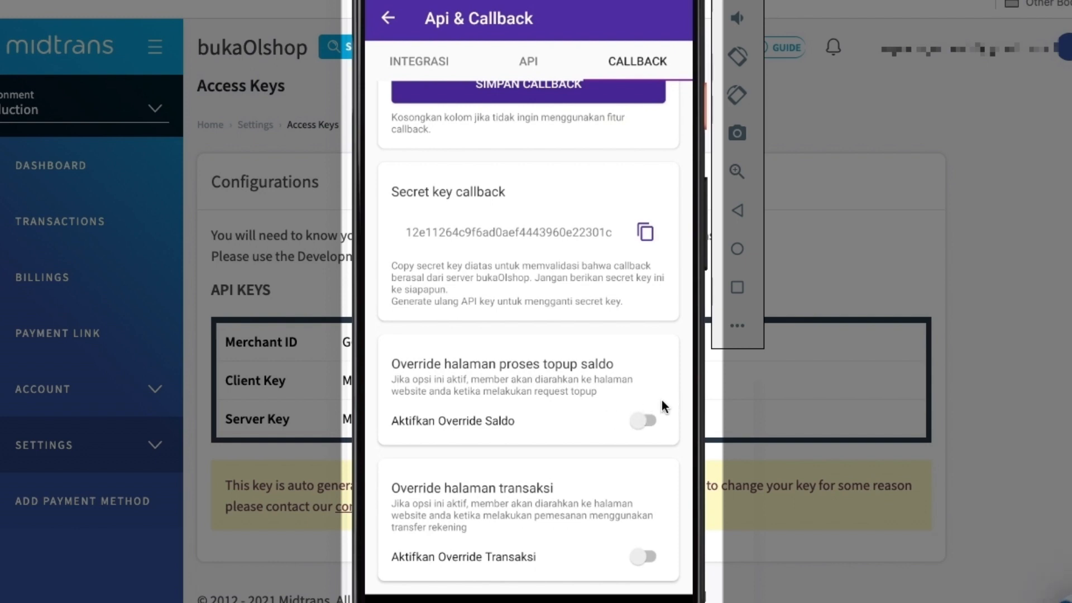
pyautogui.click(642, 421)
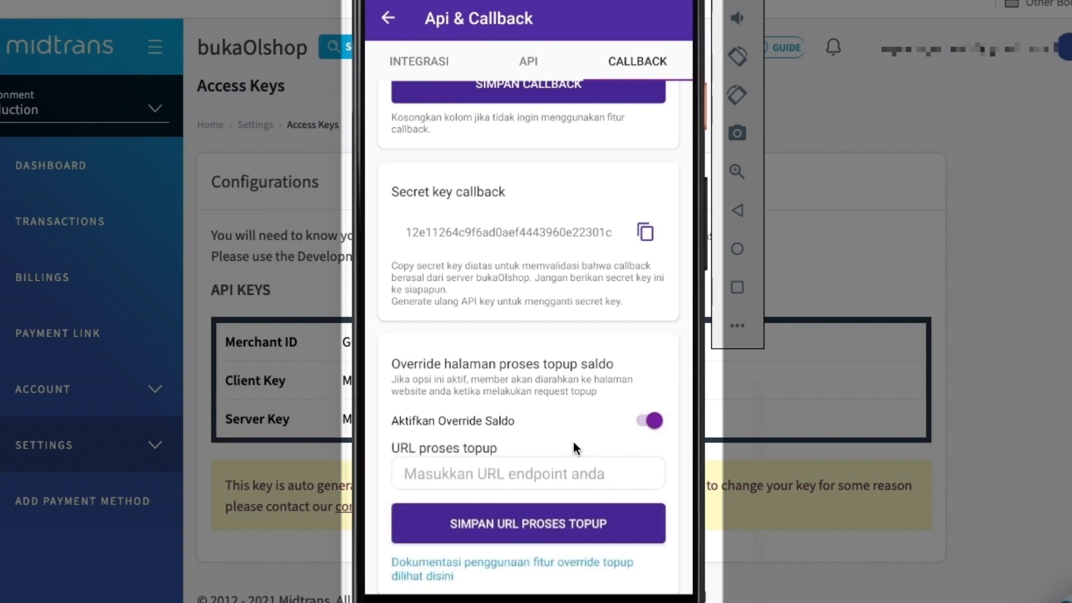
pyautogui.moveTo(602, 457); pyautogui.dragTo(595, 193)
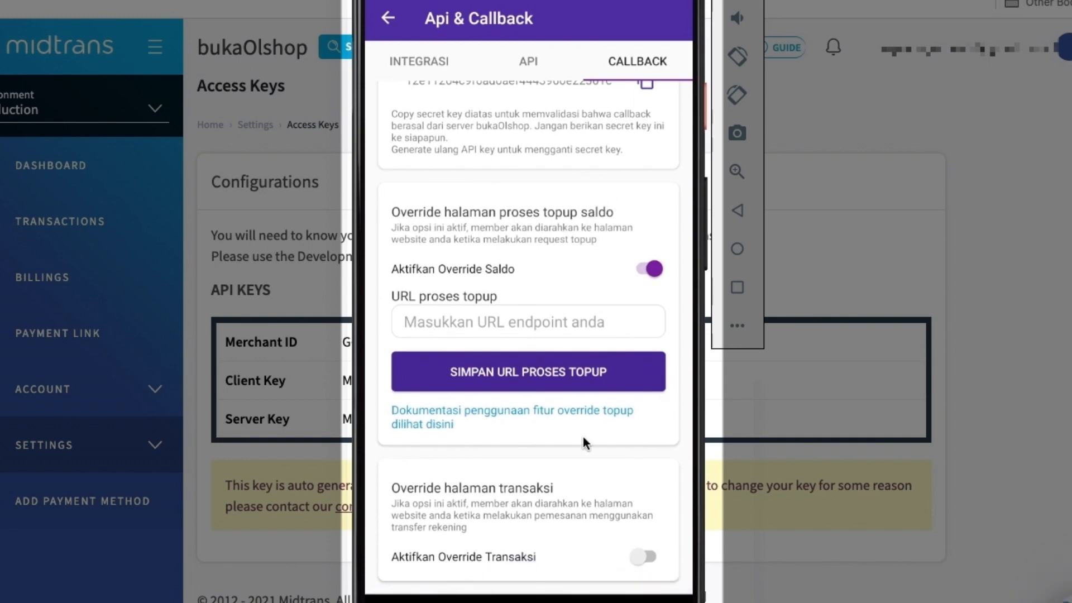
pyautogui.moveTo(597, 522); pyautogui.dragTo(606, 463)
# Paste the copied override URL as the URL proses topup and save it
pyautogui.click(527, 319)
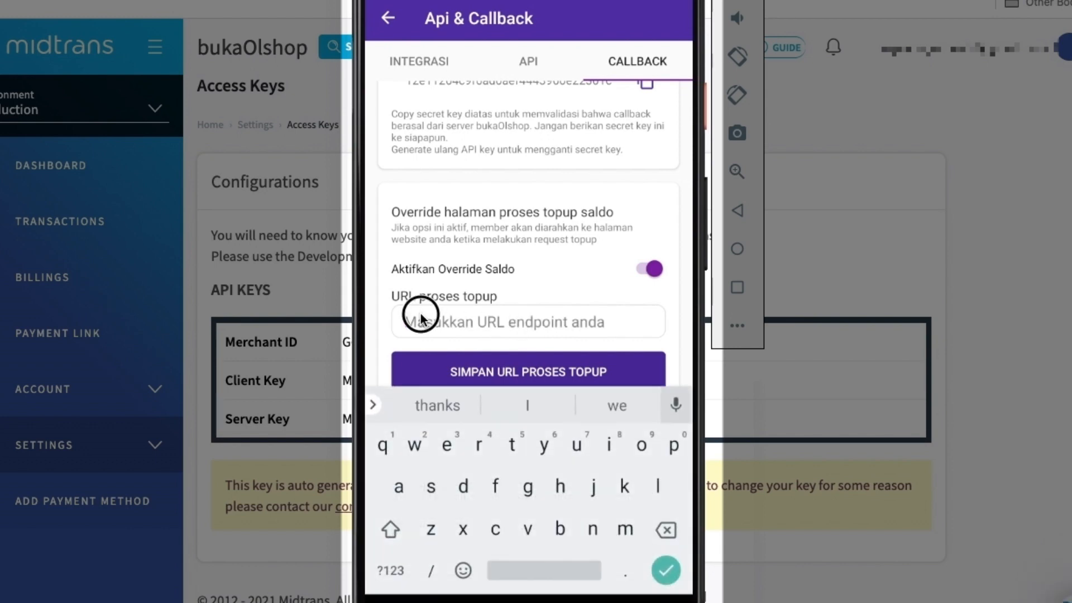
pyautogui.click(420, 315)
pyautogui.click(401, 301)
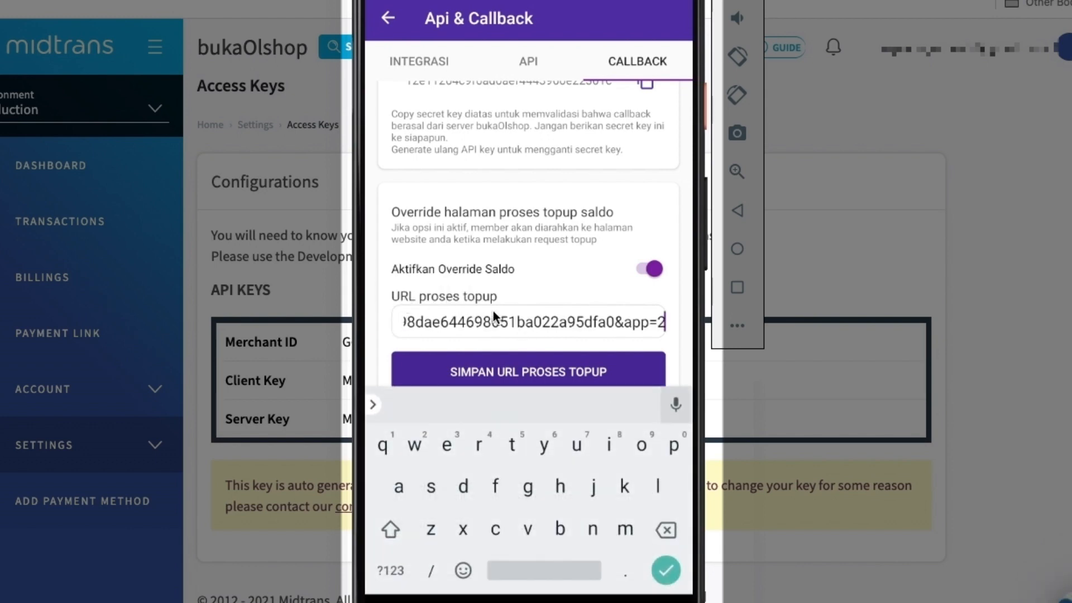
pyautogui.click(737, 210)
pyautogui.click(557, 369)
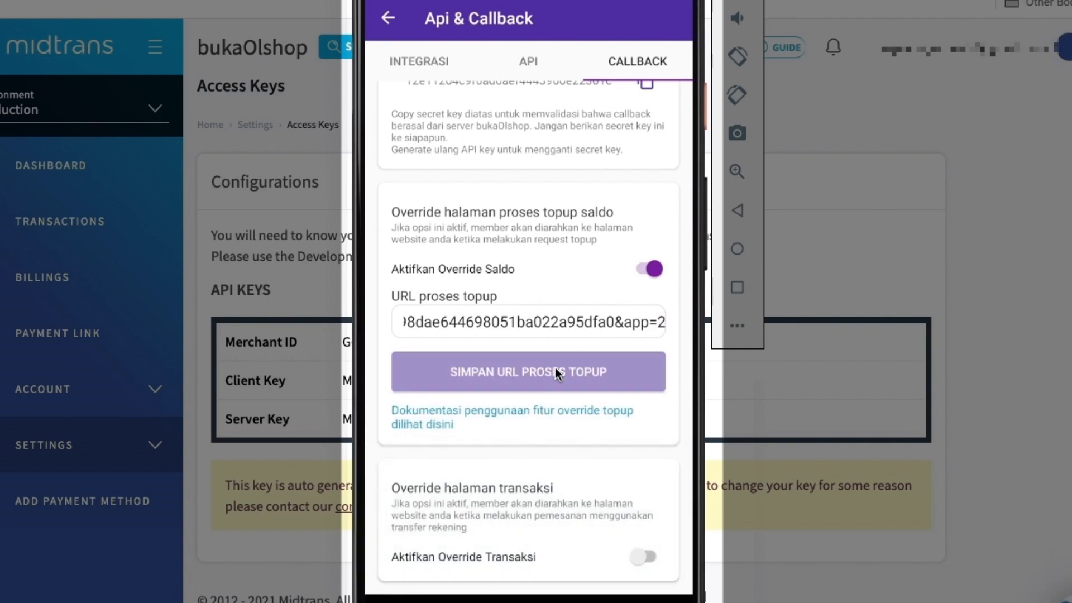
pyautogui.click(608, 343)
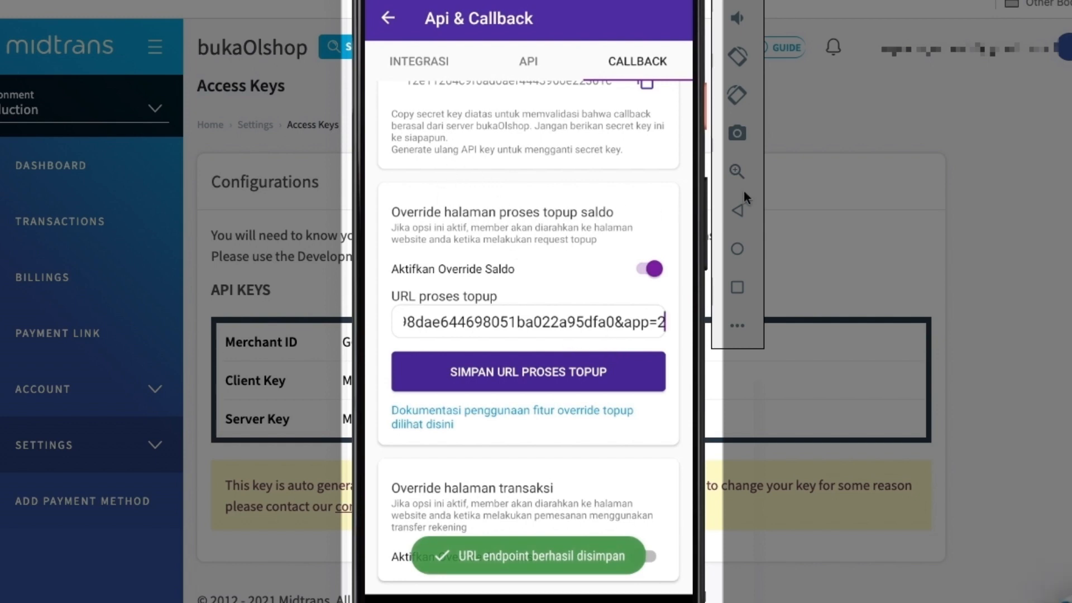
# Leave the bukaOlshop admin app and launch the xxxtokoname store app in the emulator
pyautogui.click(744, 210)
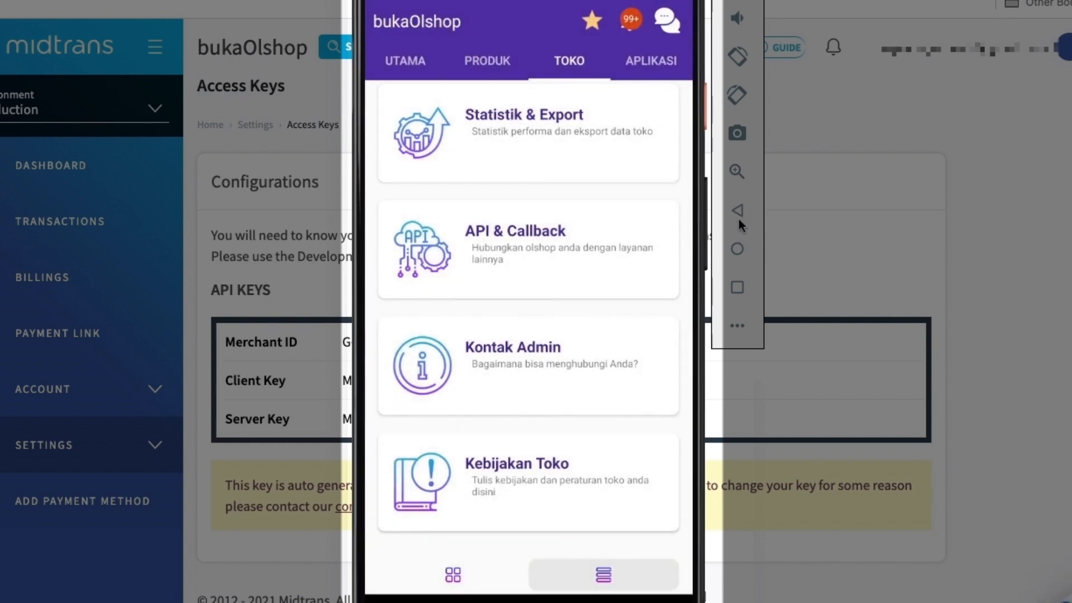
pyautogui.click(739, 215)
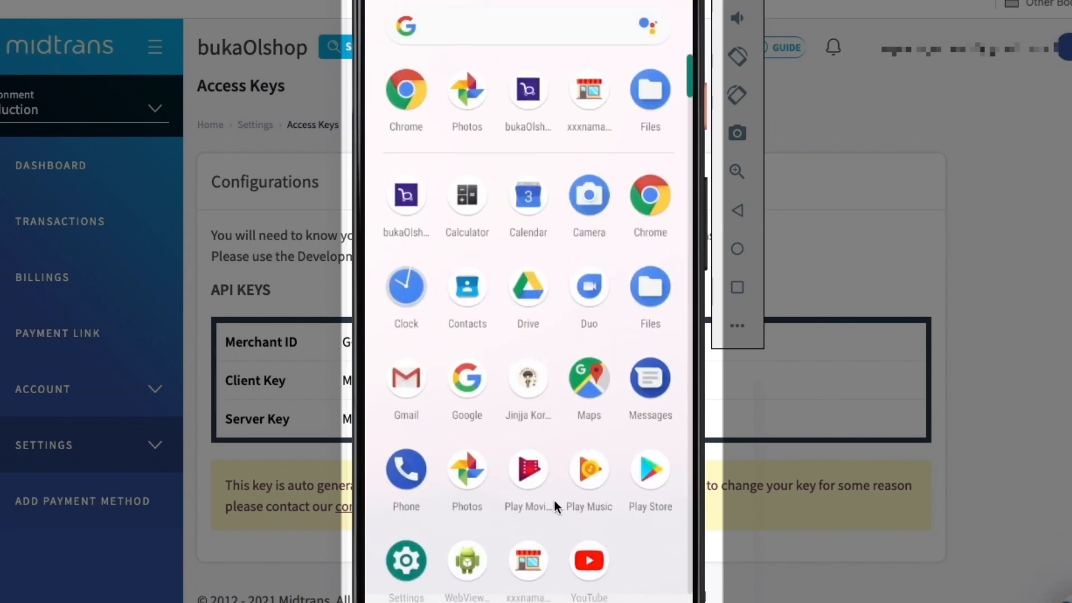
pyautogui.click(534, 553)
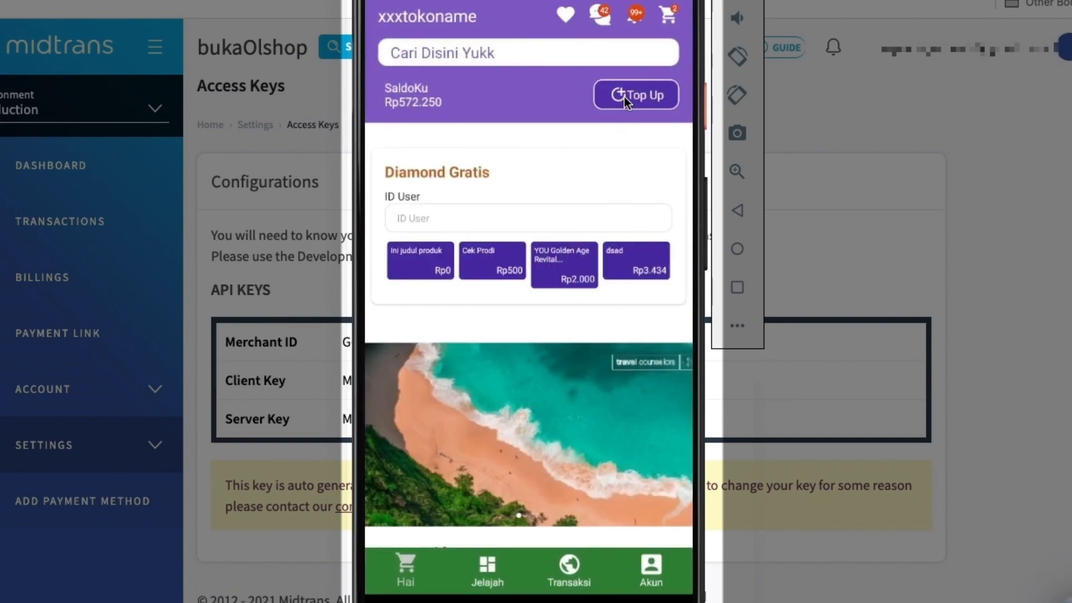
# Request a SaldoKu top-up with a different amount, Rp20.000, and choose Gunakan QRIS as the payment option
pyautogui.click(623, 96)
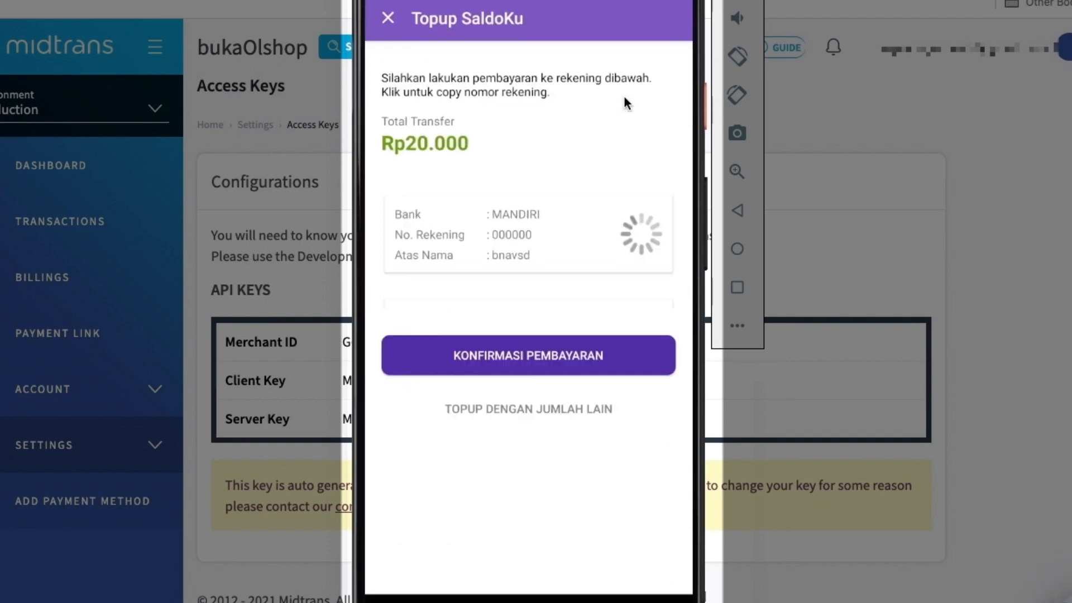
pyautogui.moveTo(593, 462); pyautogui.dragTo(574, 230)
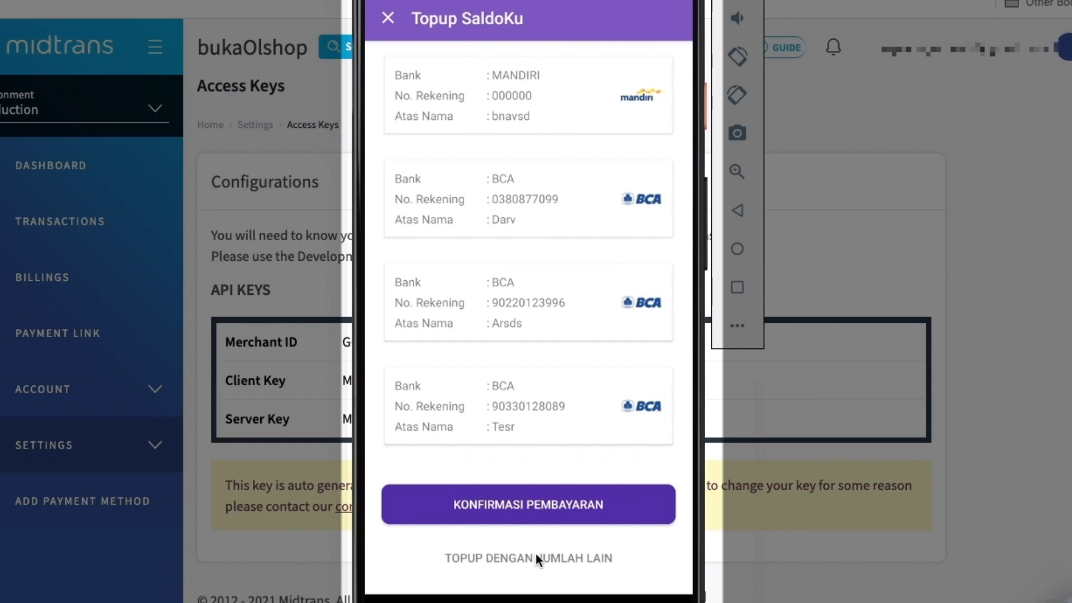
pyautogui.click(535, 557)
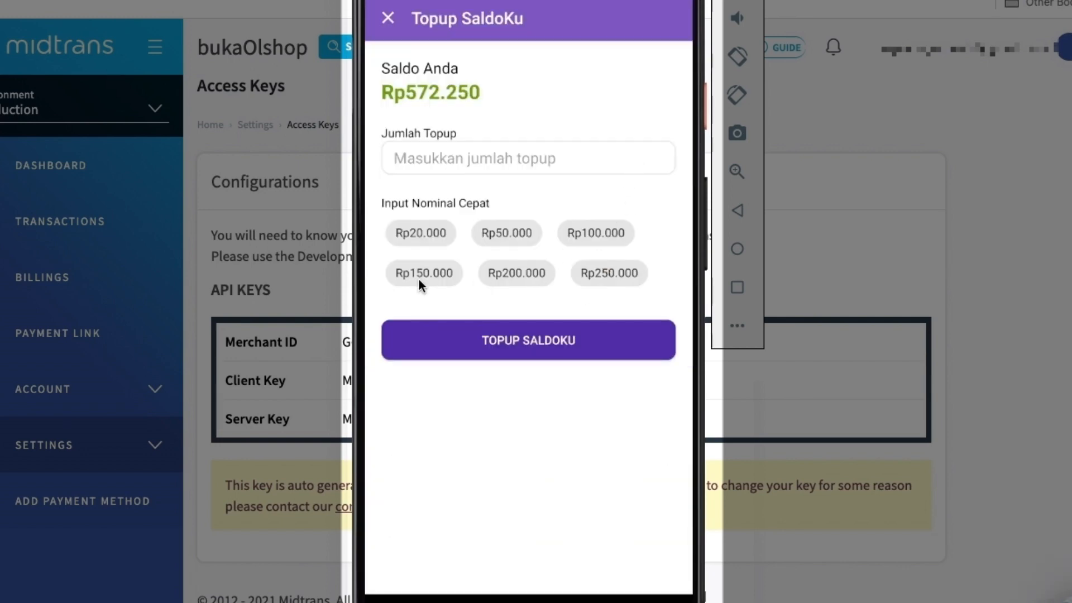
pyautogui.click(429, 232)
pyautogui.click(538, 338)
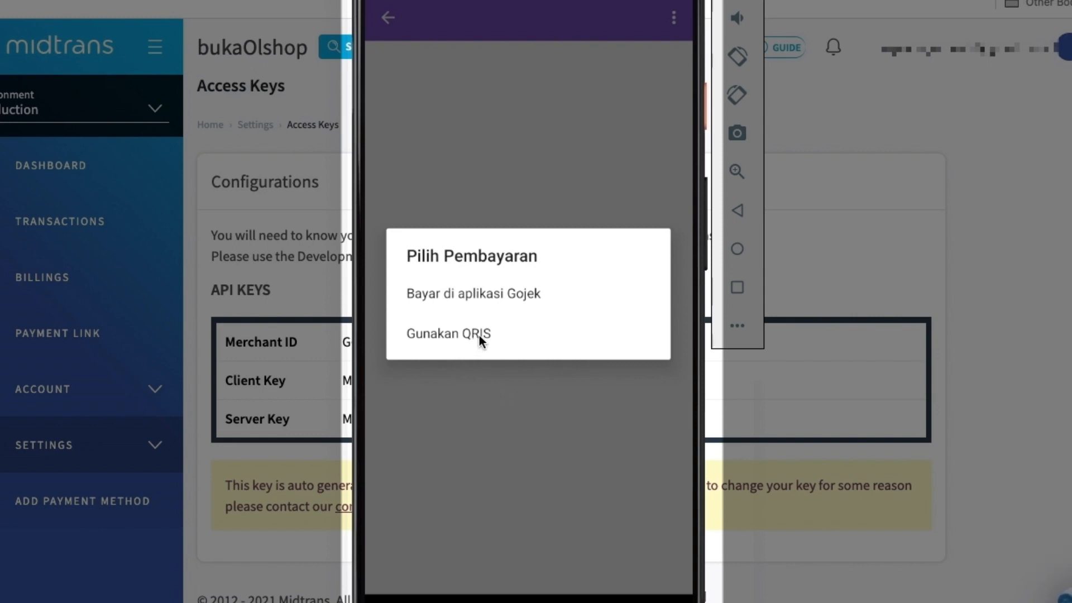
pyautogui.click(525, 336)
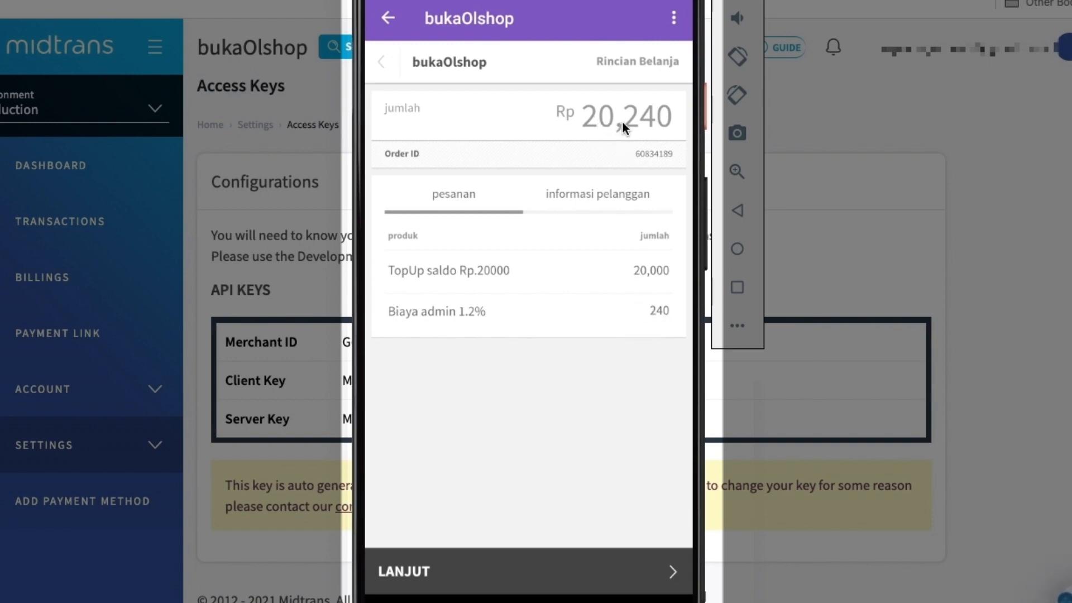
# Check the customer information and ordered items in the top-up's order details, and continue to the payment methods
pyautogui.click(601, 202)
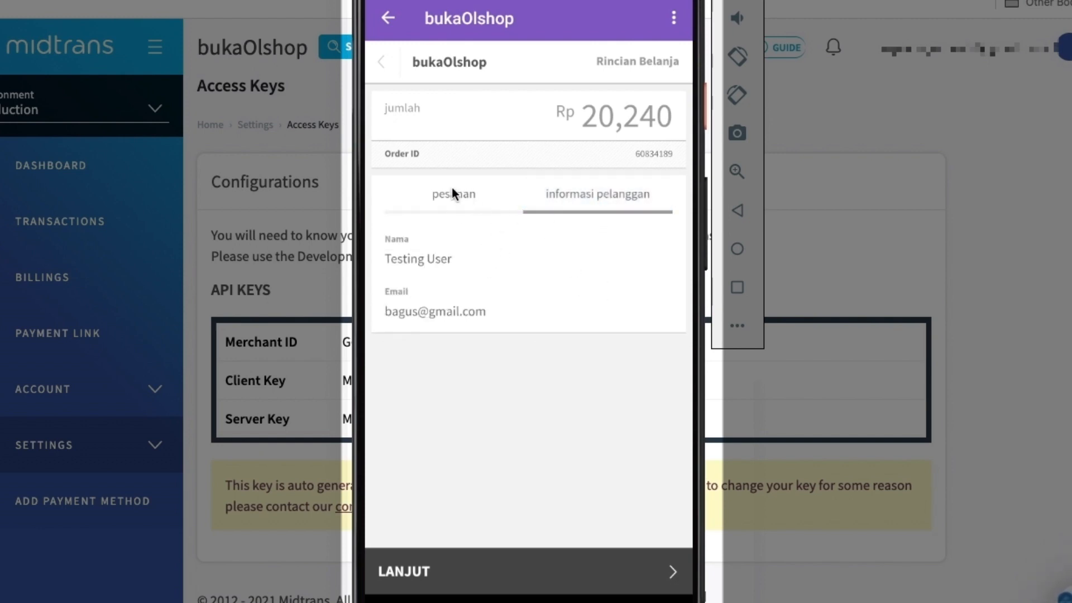
pyautogui.click(452, 191)
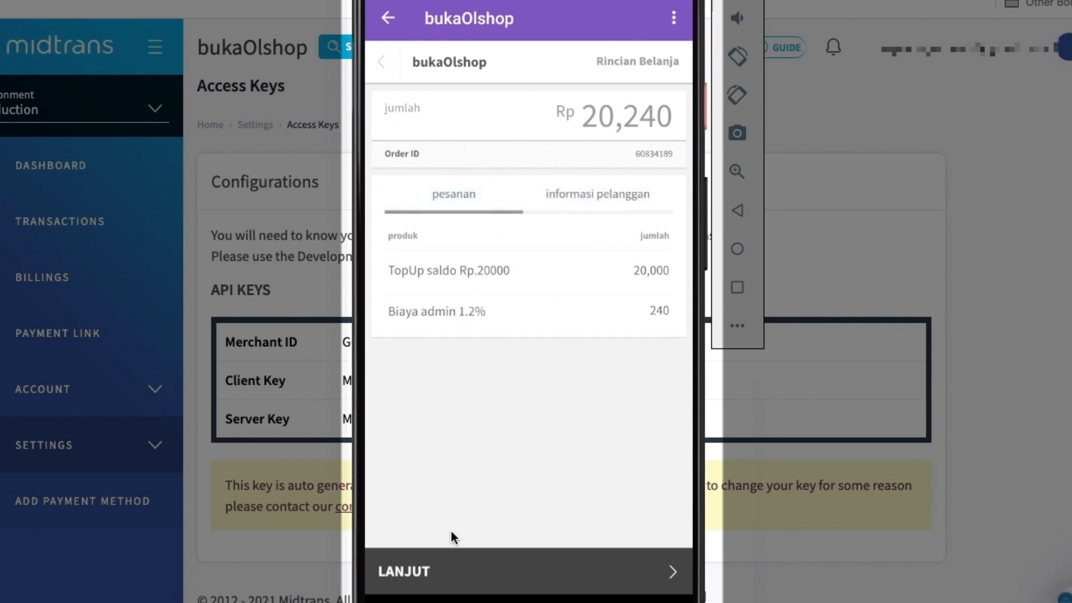
pyautogui.click(436, 571)
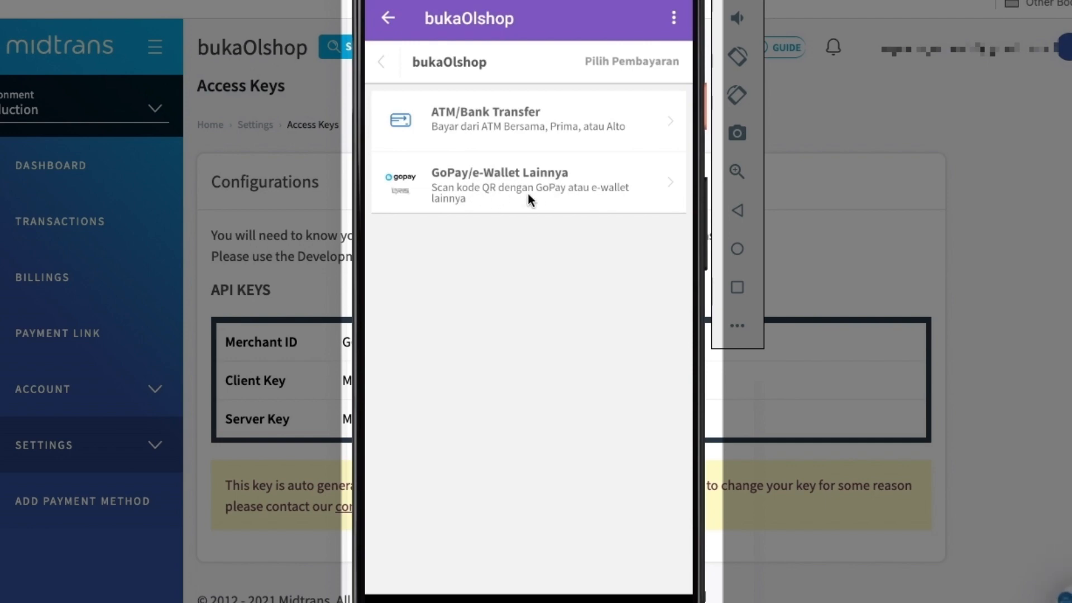
# Choose GoPay/e-Wallet Lainnya, look over the payment instructions and proceed to the payment QR code
pyautogui.click(585, 191)
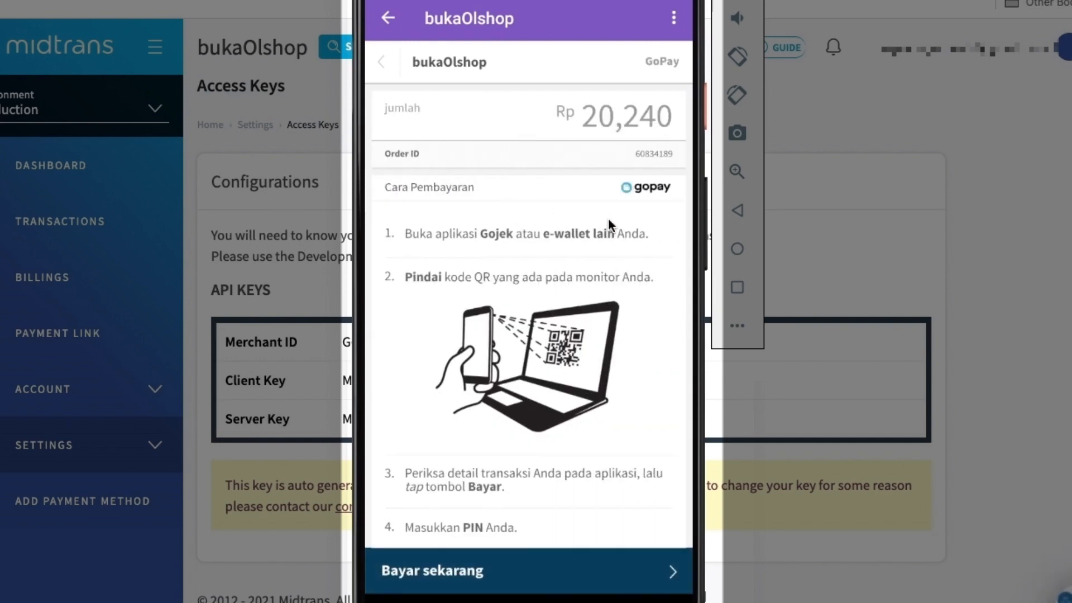
pyautogui.scroll(-2, 550, 210)
pyautogui.scroll(2, 503, 517)
pyautogui.click(484, 566)
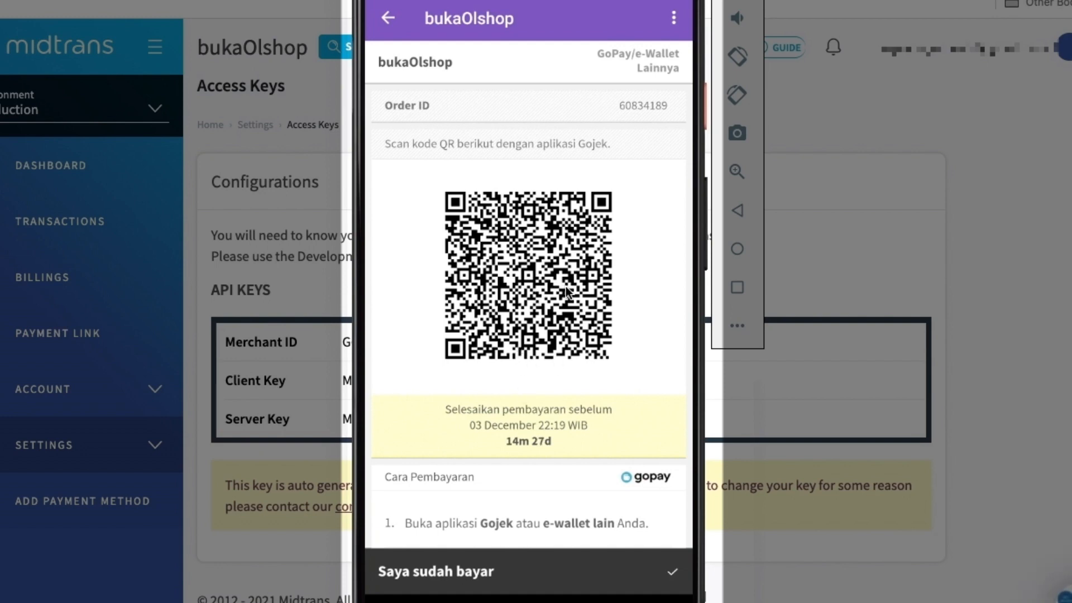
# Leave the payment page and return to the store app's home page
pyautogui.click(391, 21)
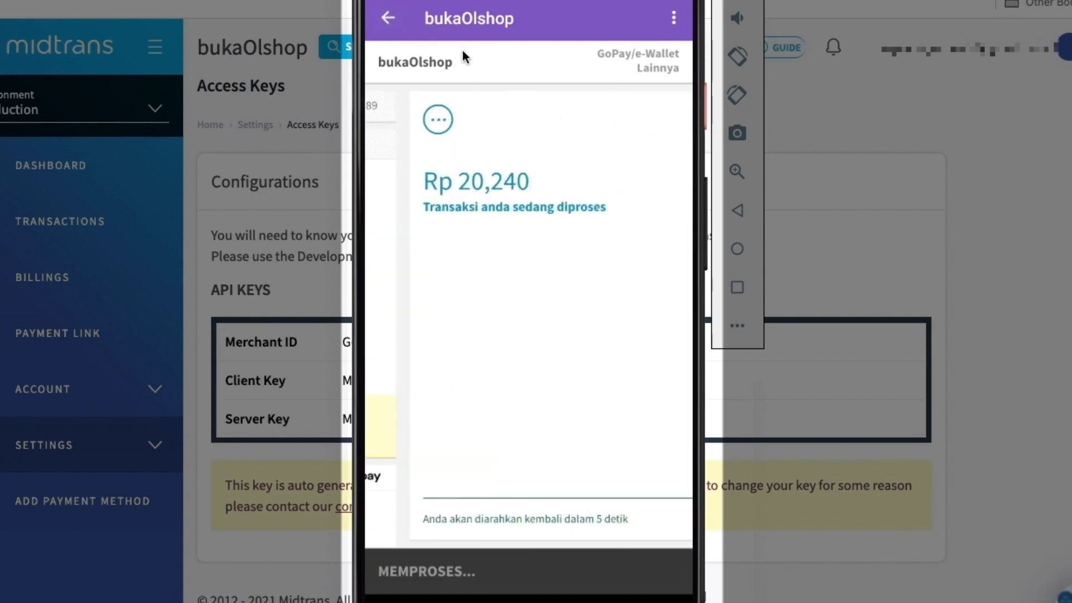
pyautogui.click(389, 18)
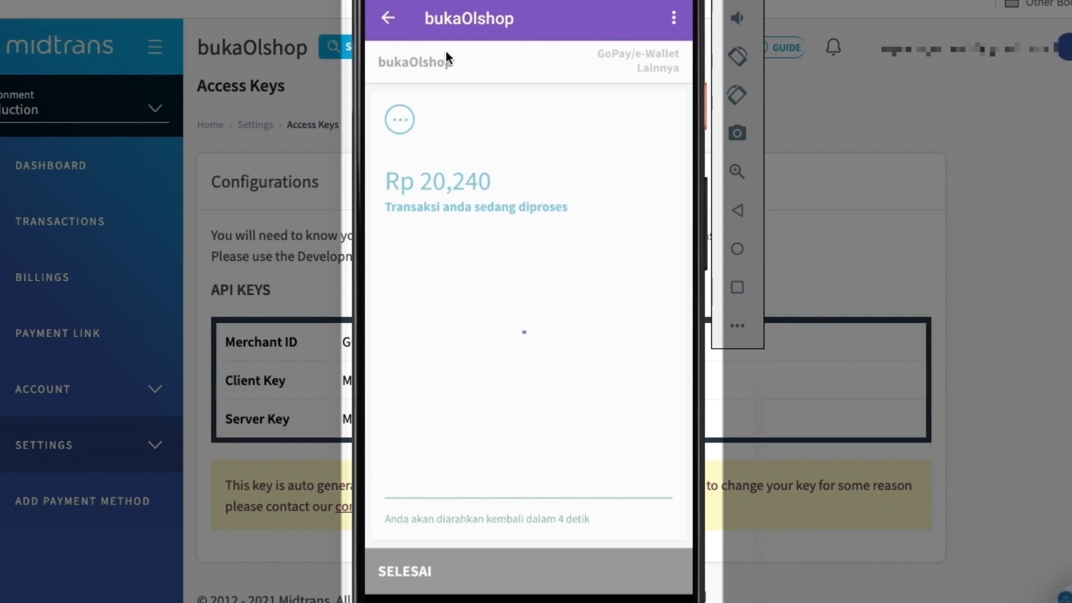
pyautogui.click(391, 18)
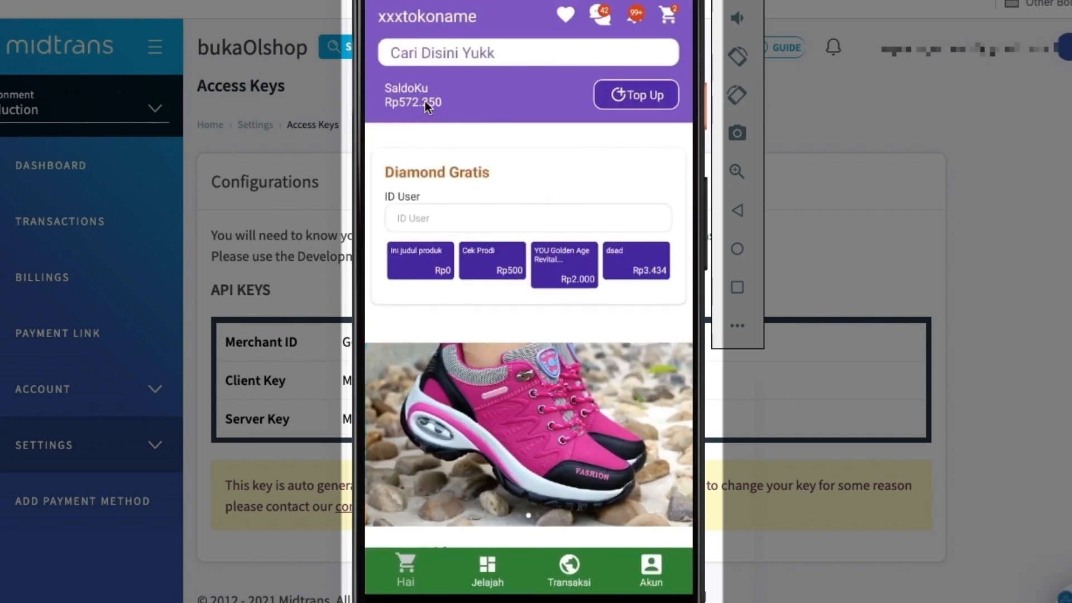
# Switch to the bukaOlshop admin app and open the Payment Gateway Midtrans integration under the store's API & Callback
pyautogui.click(738, 286)
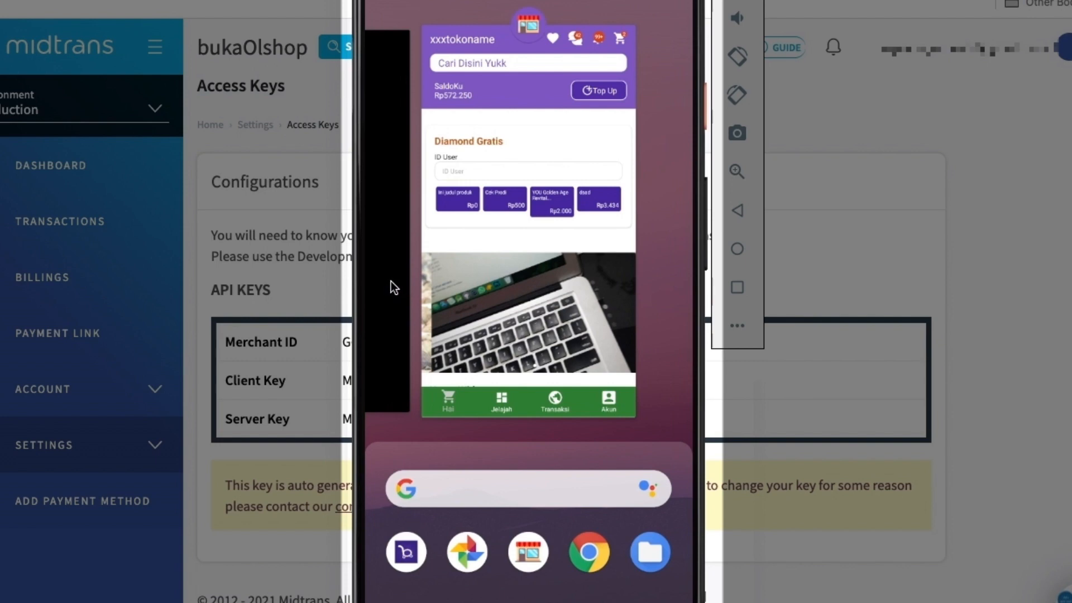
pyautogui.click(390, 283)
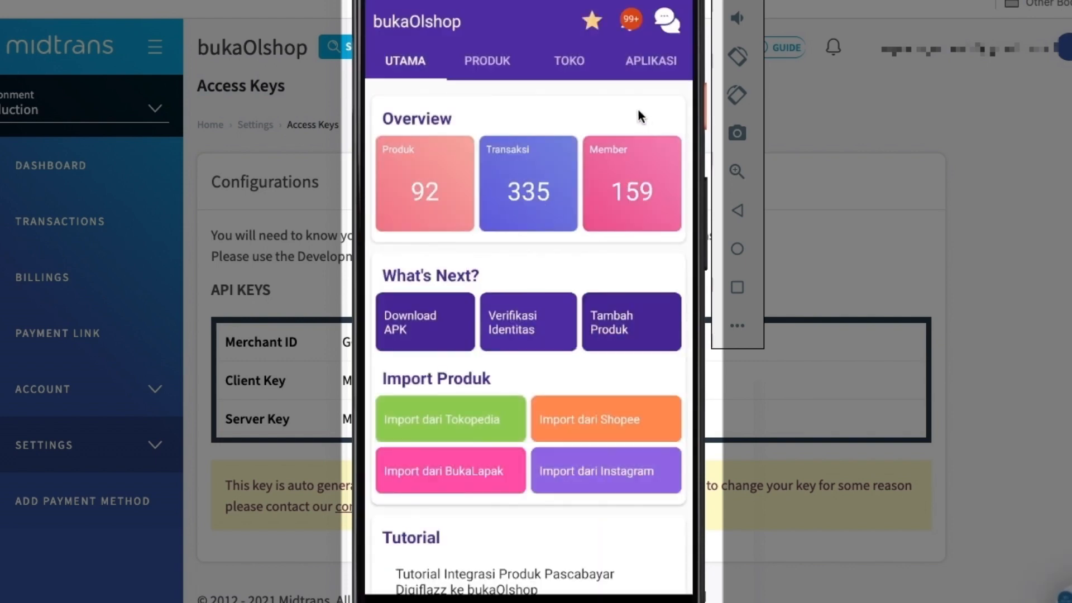
pyautogui.click(586, 70)
pyautogui.scroll(-10, 614, 224)
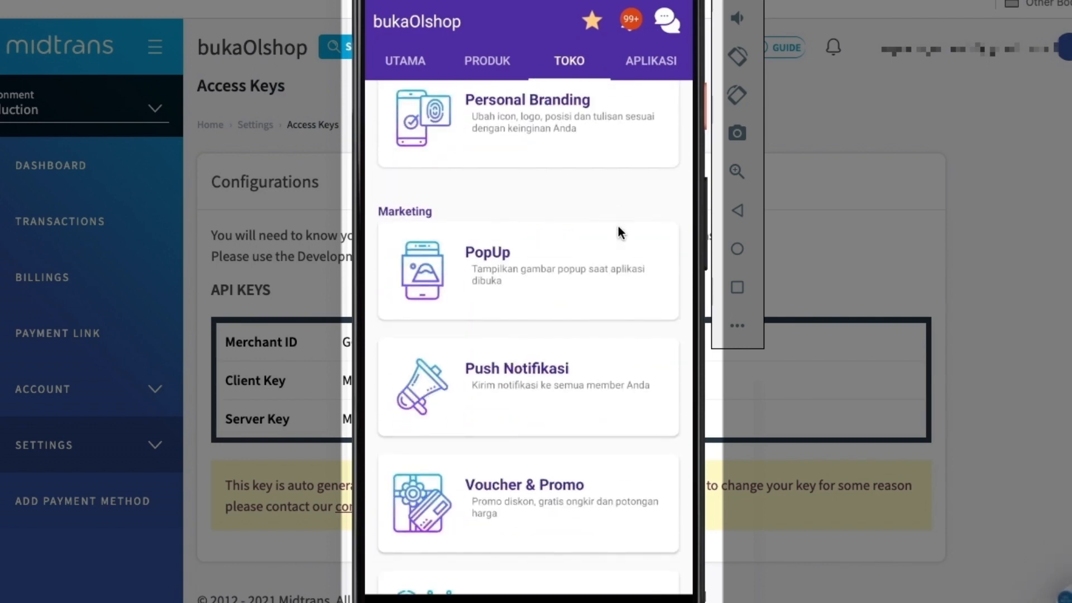
pyautogui.scroll(-10, 615, 297)
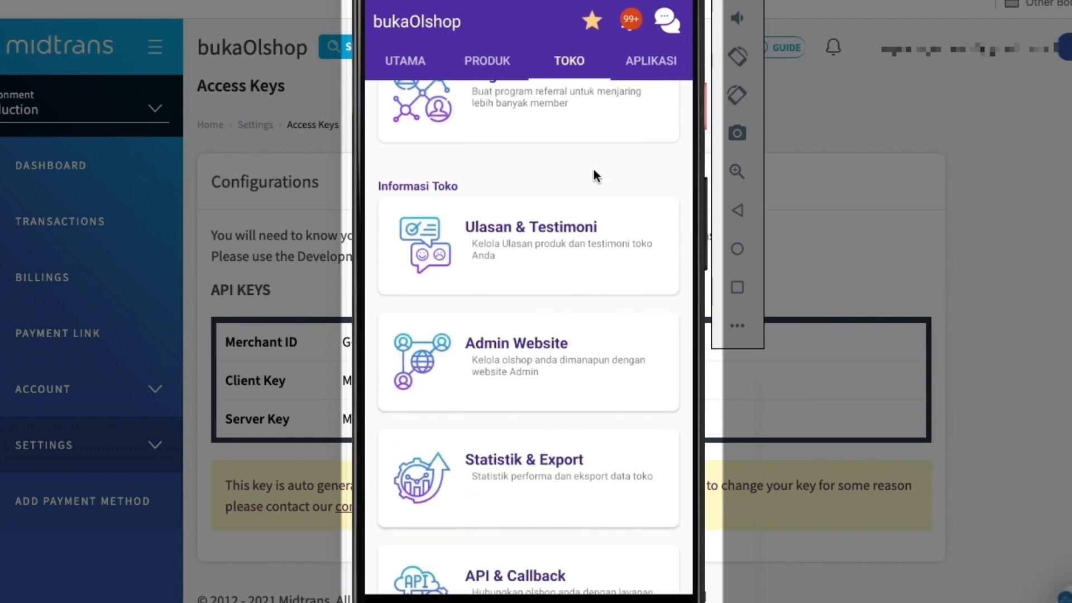
pyautogui.click(580, 223)
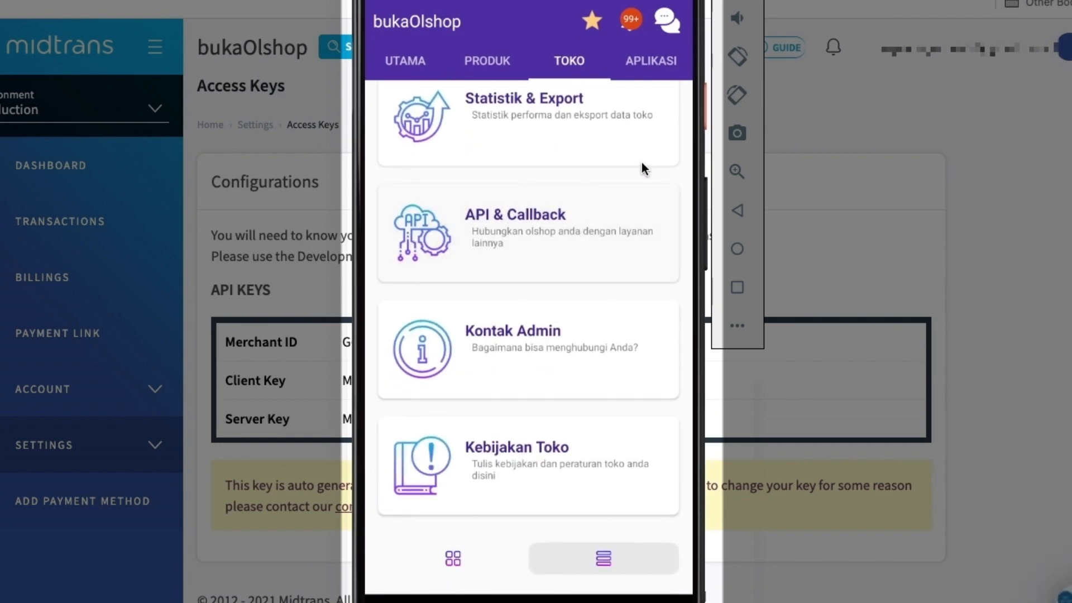
pyautogui.click(561, 341)
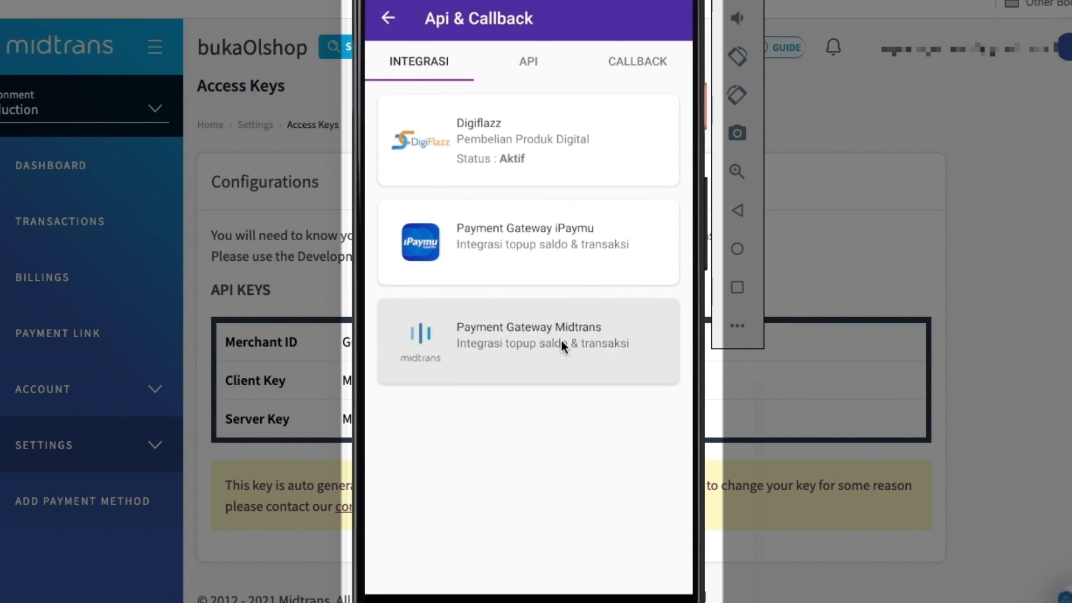
# Open the Midtrans integration settings and copy the Finish Redirect URL
pyautogui.click(672, 19)
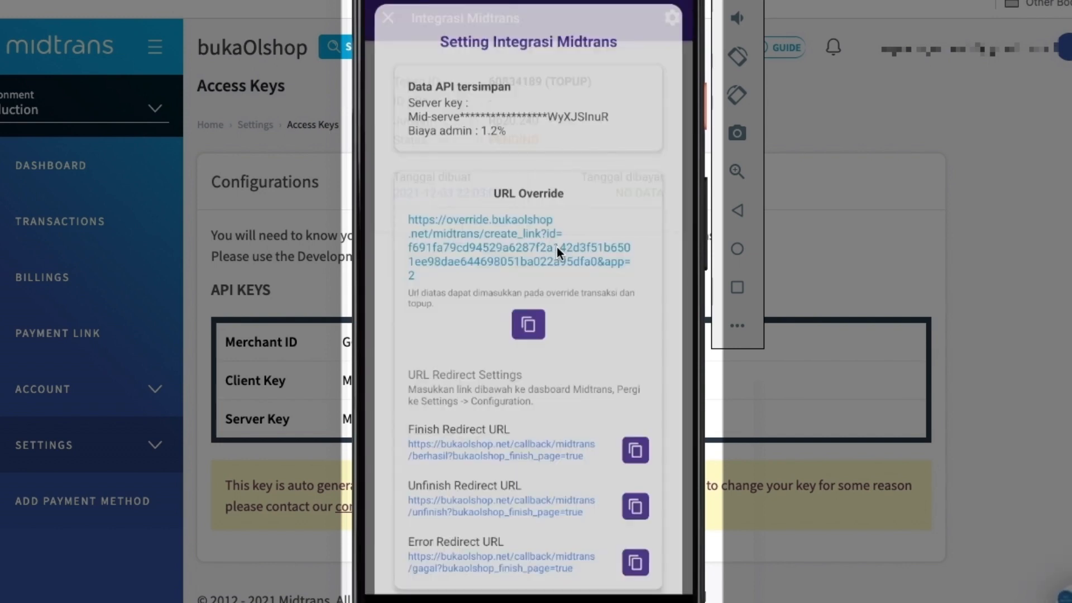
pyautogui.moveTo(581, 402); pyautogui.dragTo(582, 225)
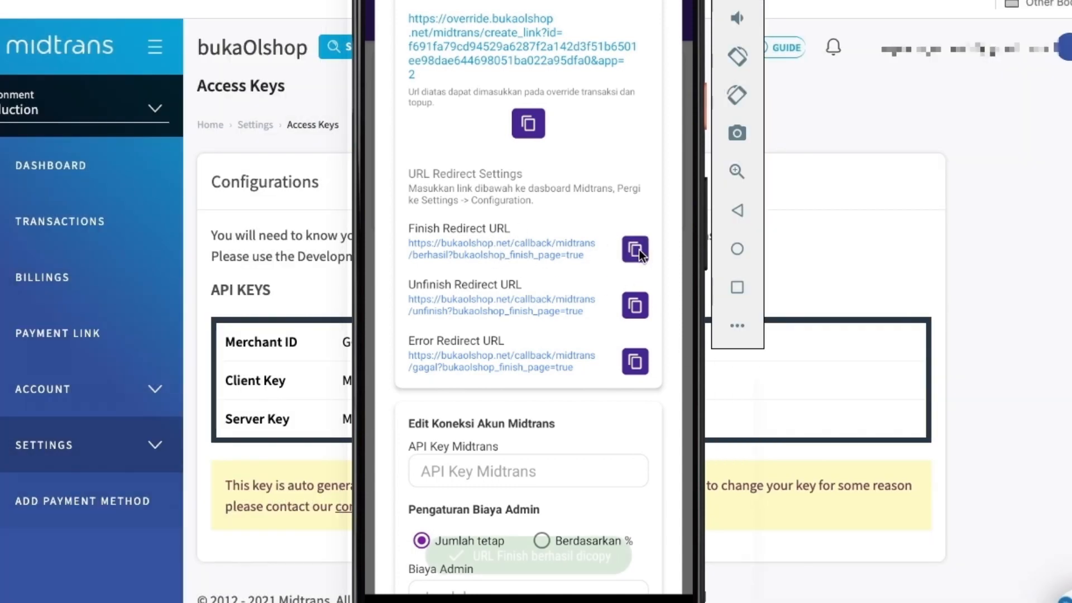
pyautogui.click(639, 249)
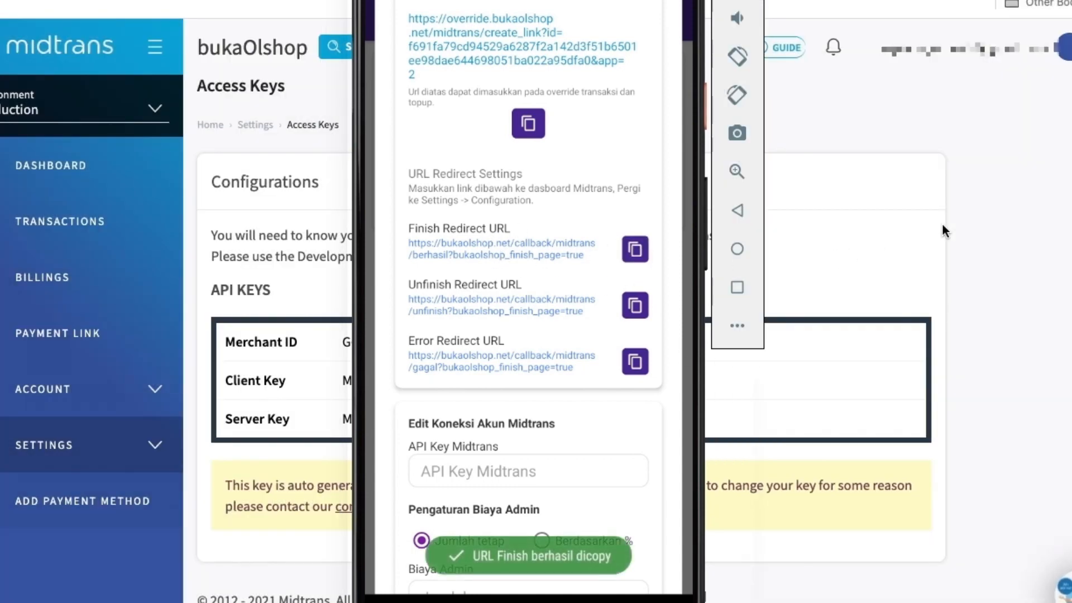
# Switch to the Midtrans dashboard in the browser and open the Configuration page of its settings
pyautogui.click(1008, 203)
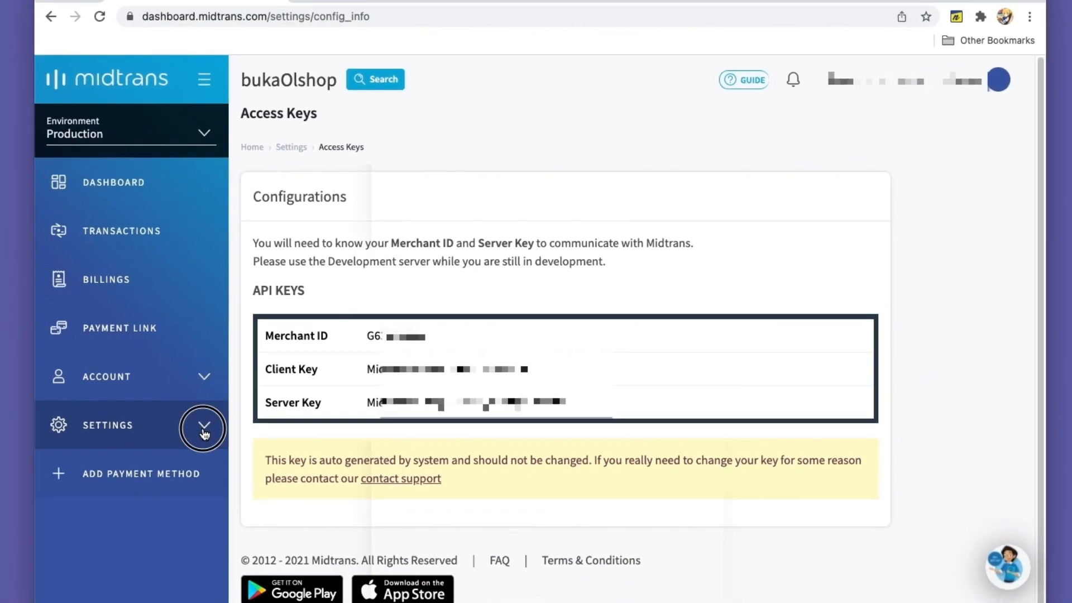
pyautogui.click(151, 449)
pyautogui.scroll(-3, 214, 391)
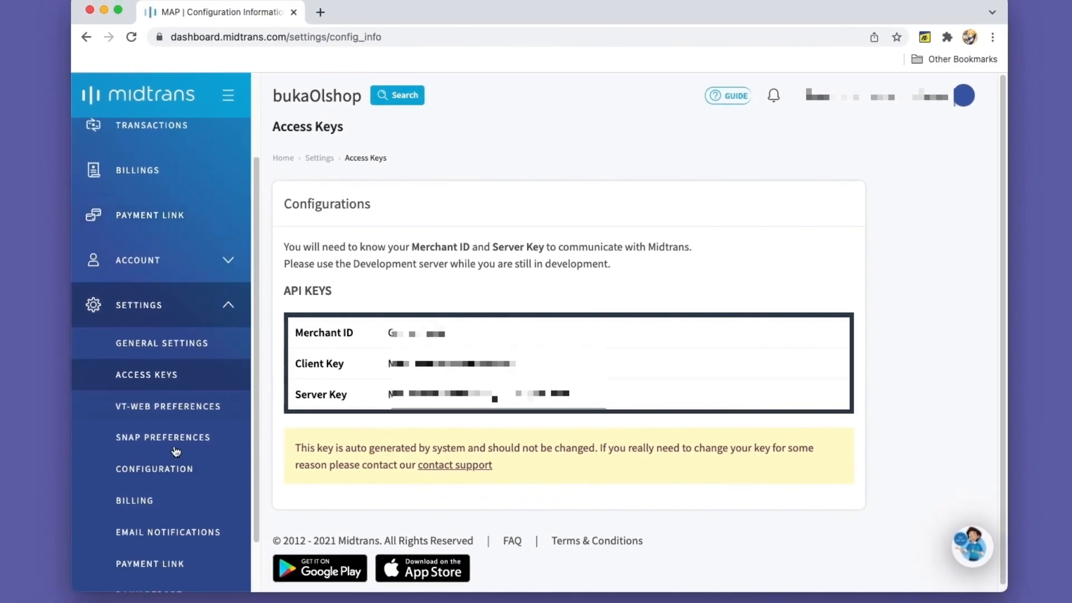
pyautogui.click(173, 474)
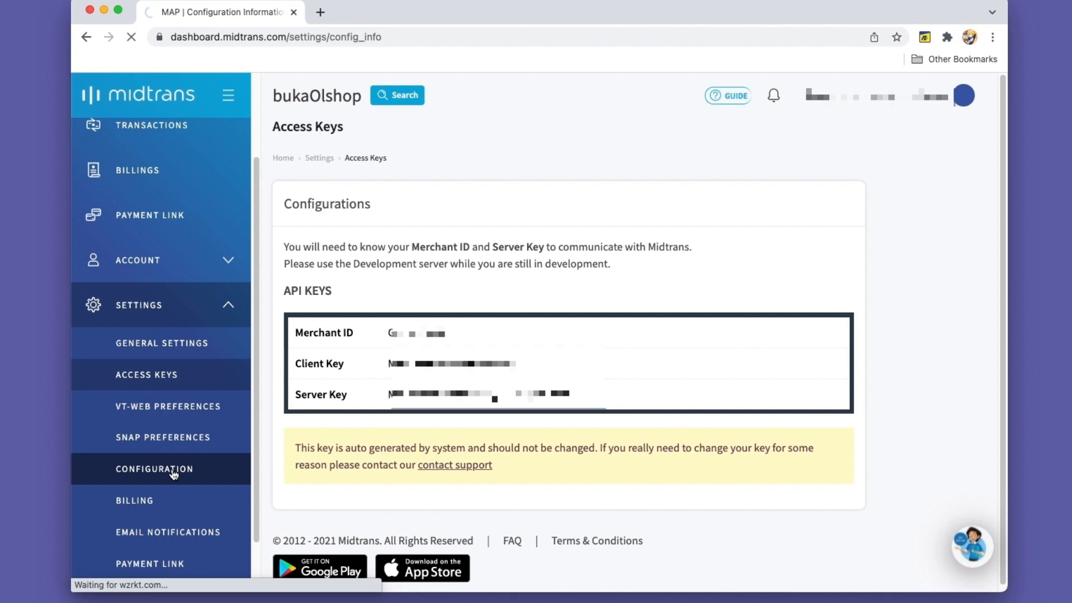
# Clear the existing Finish, Unfinish and Error Redirect URLs in the Redirect Settings
pyautogui.scroll(-6, 734, 277)
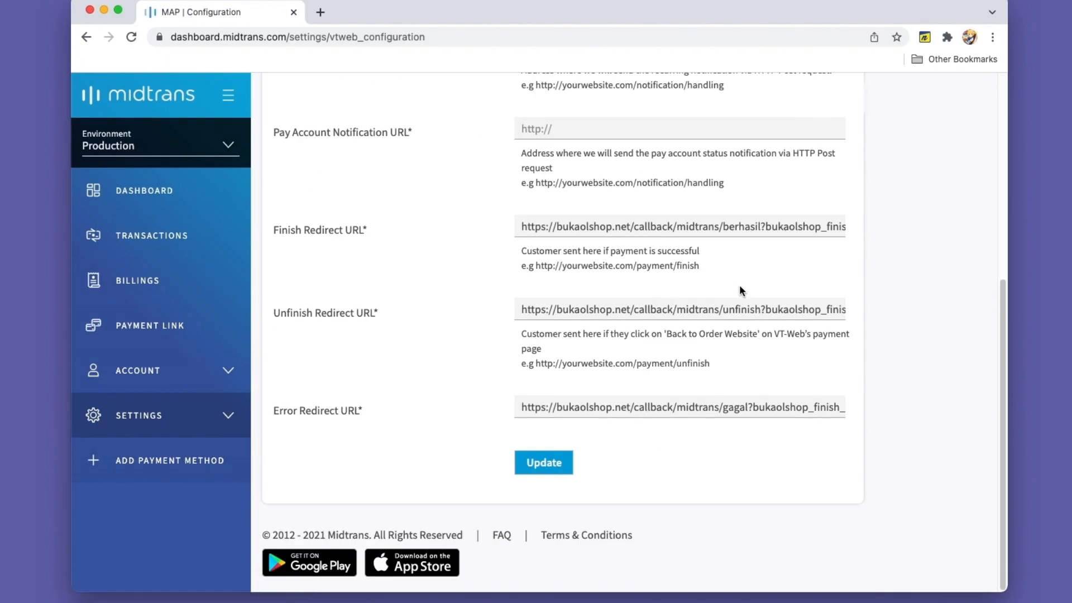
pyautogui.click(589, 226)
pyautogui.press('super+a')
pyautogui.press('BackSpace')
pyautogui.click(598, 309)
pyautogui.press('super+a')
pyautogui.press('BackSpace')
pyautogui.click(588, 400)
pyautogui.press('super+a')
pyautogui.press('BackSpace')
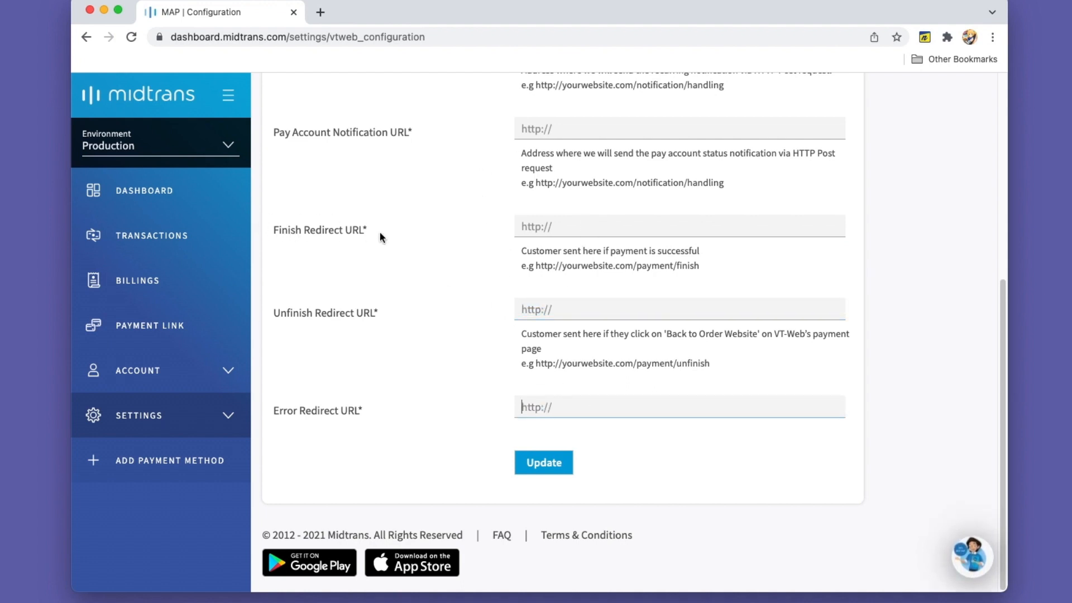
# Paste the copied link as the Finish Redirect URL
pyautogui.click(559, 226)
pyautogui.press('super+a')
pyautogui.rightClick(541, 225)
pyautogui.click(567, 350)
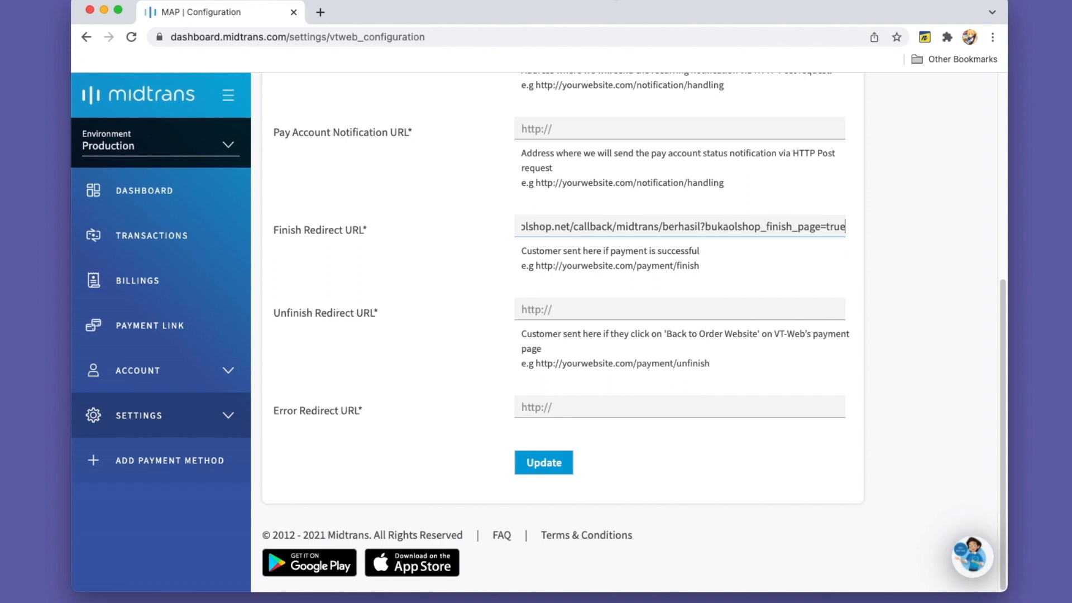
# Copy the Unfinish Redirect URL from the bukaOlshop app's Midtrans settings and return to the Midtrans dashboard
pyautogui.press('super+Tab')
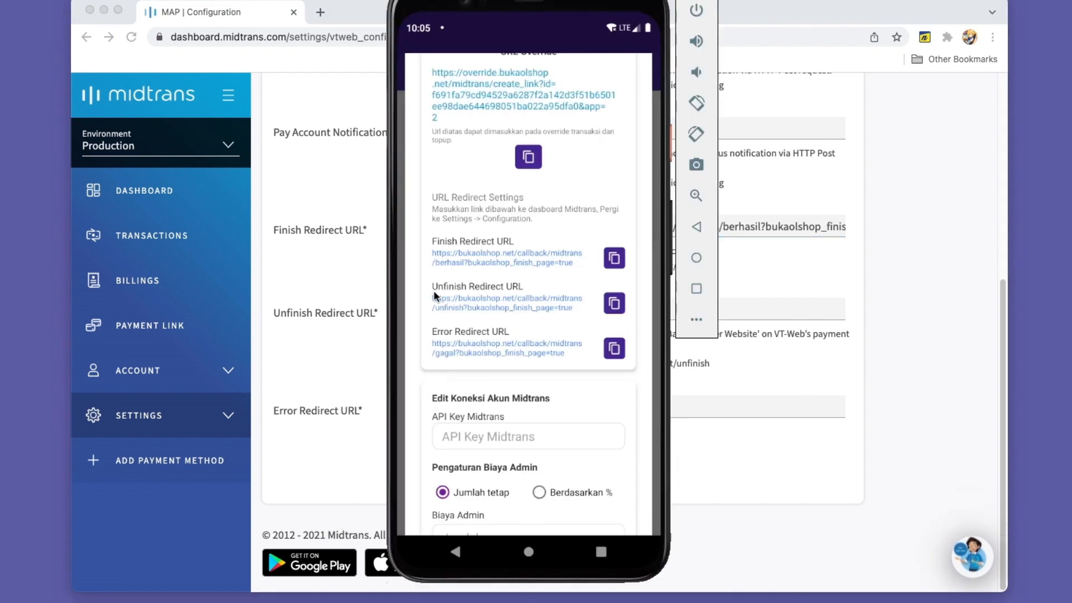
pyautogui.click(613, 304)
pyautogui.click(764, 274)
# Paste the copied link as the Unfinish Redirect URL
pyautogui.click(557, 309)
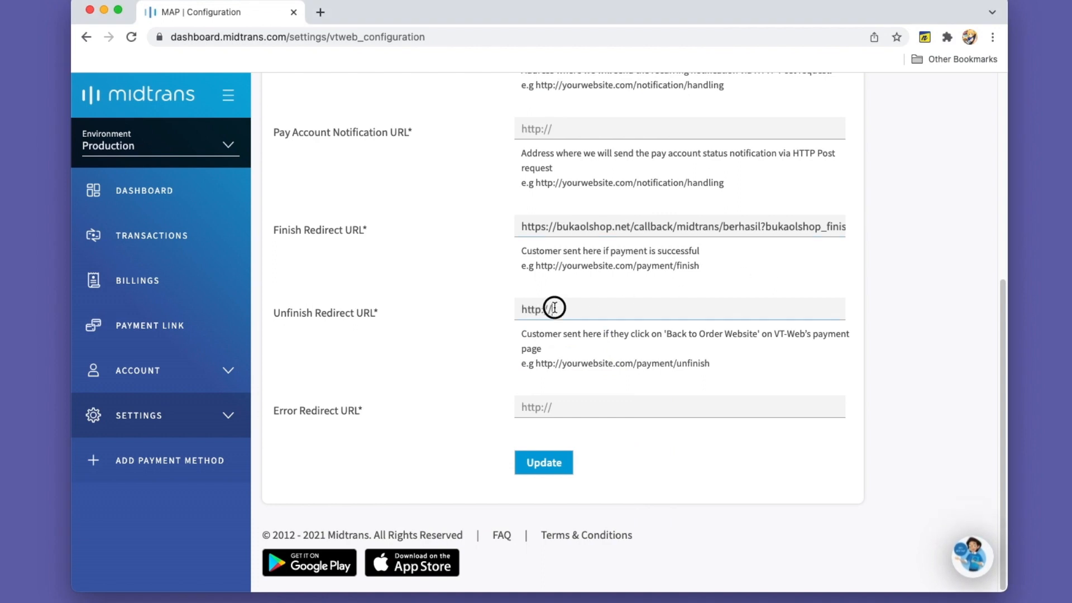
pyautogui.moveTo(578, 308); pyautogui.dragTo(510, 304)
pyautogui.moveTo(272, 309); pyautogui.dragTo(383, 312)
pyautogui.click(572, 310)
pyautogui.press('super+a')
pyautogui.press('BackSpace')
pyautogui.rightClick(582, 310)
pyautogui.click(620, 406)
# Copy the Error Redirect URL from the bukaOlshop app's Midtrans settings and return to the Midtrans dashboard
pyautogui.press('super+Tab')
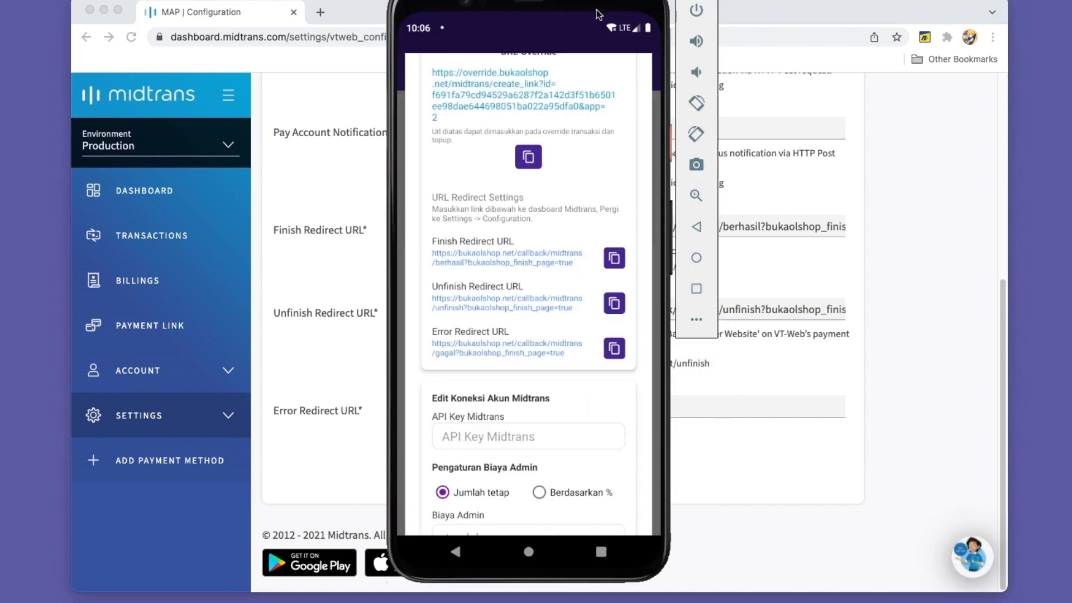
pyautogui.click(614, 348)
pyautogui.click(739, 377)
# Paste the copied link as the Error Redirect URL and update the redirect settings
pyautogui.click(567, 407)
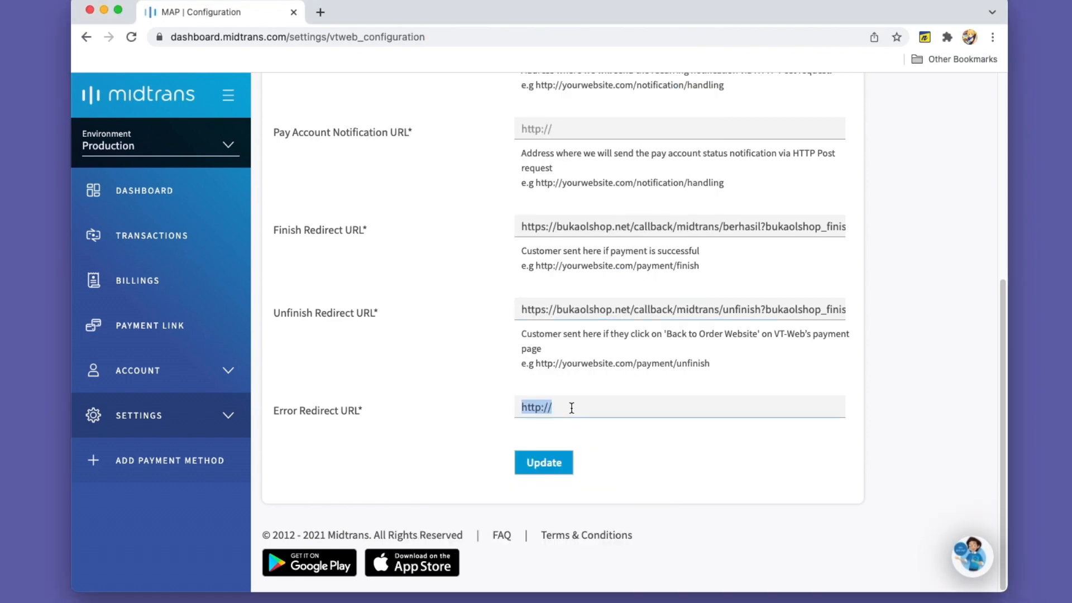
pyautogui.moveTo(283, 413); pyautogui.dragTo(359, 411)
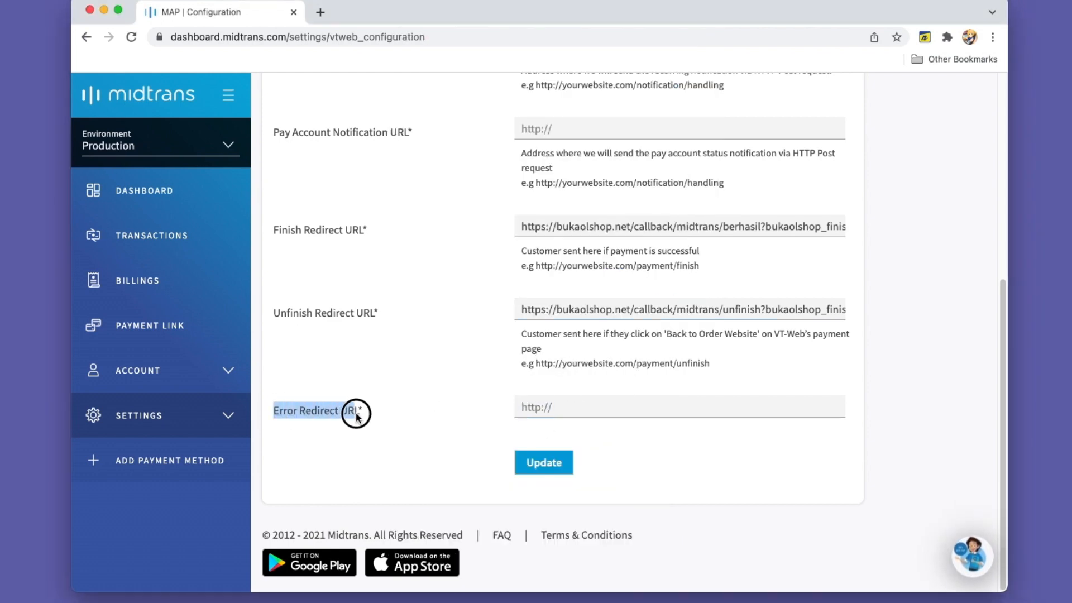
pyautogui.click(559, 406)
pyautogui.rightClick(537, 410)
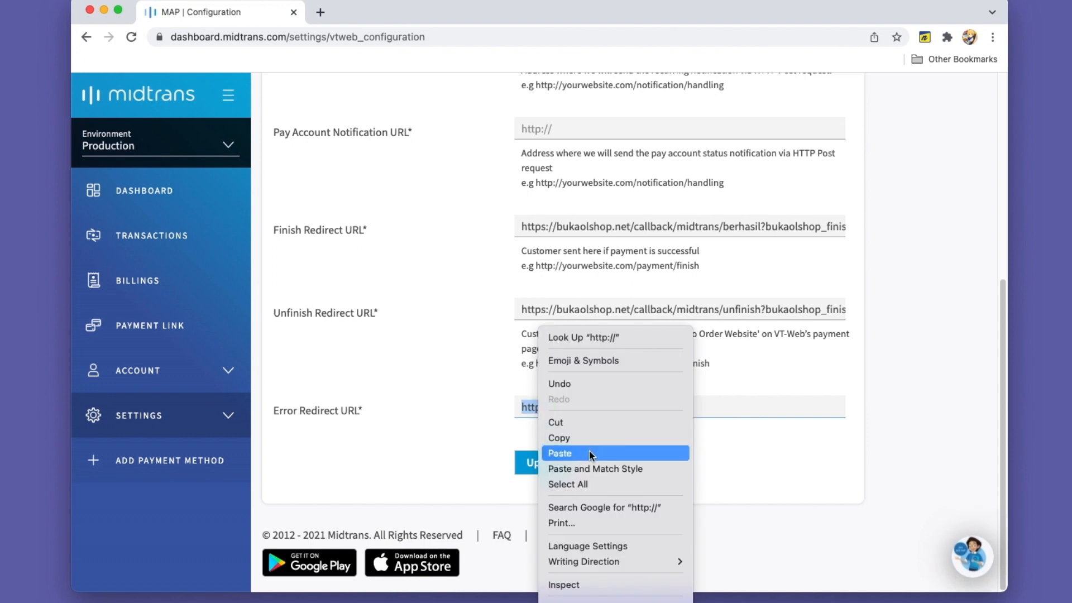
pyautogui.click(567, 451)
pyautogui.click(531, 468)
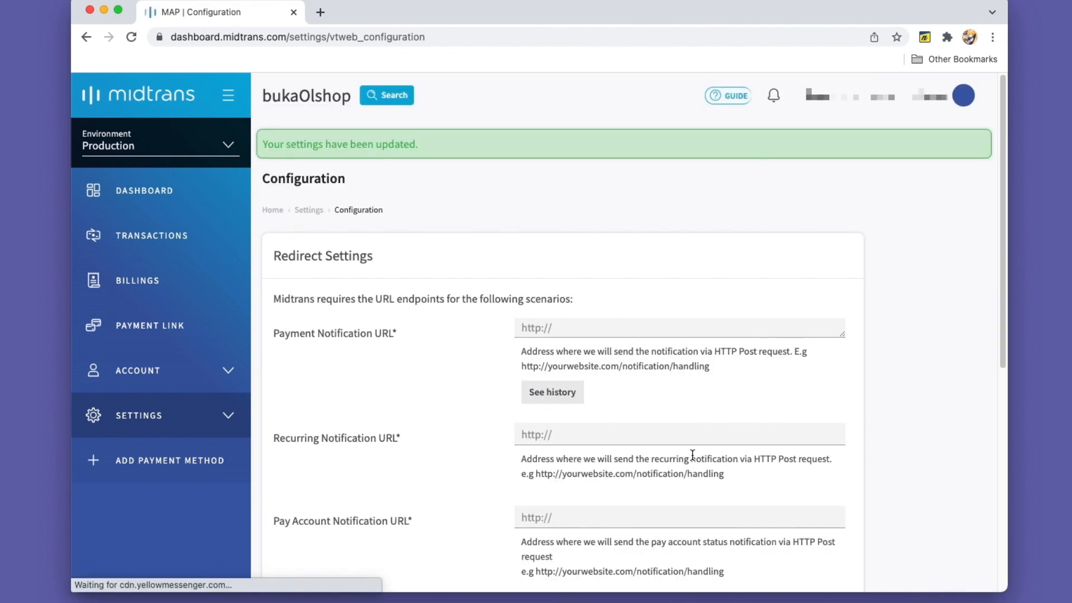
# Check the saved redirect URLs in the Midtrans configuration against the links listed in the bukaOlshop app
pyautogui.moveTo(617, 216); pyautogui.dragTo(620, 164)
pyautogui.click(671, 278)
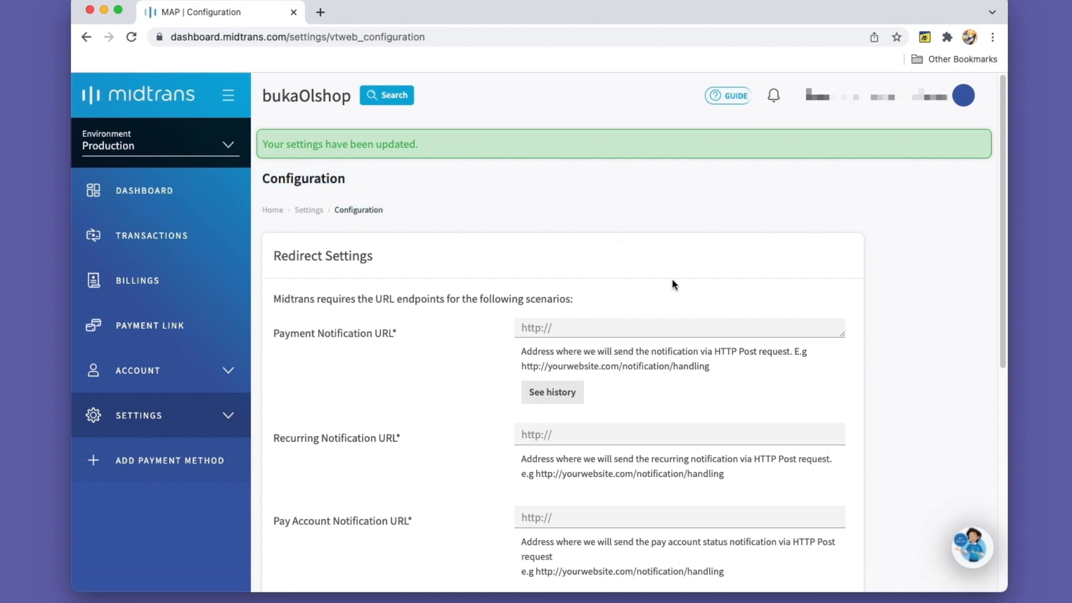
pyautogui.scroll(-2, 672, 278)
pyautogui.press('super+Tab')
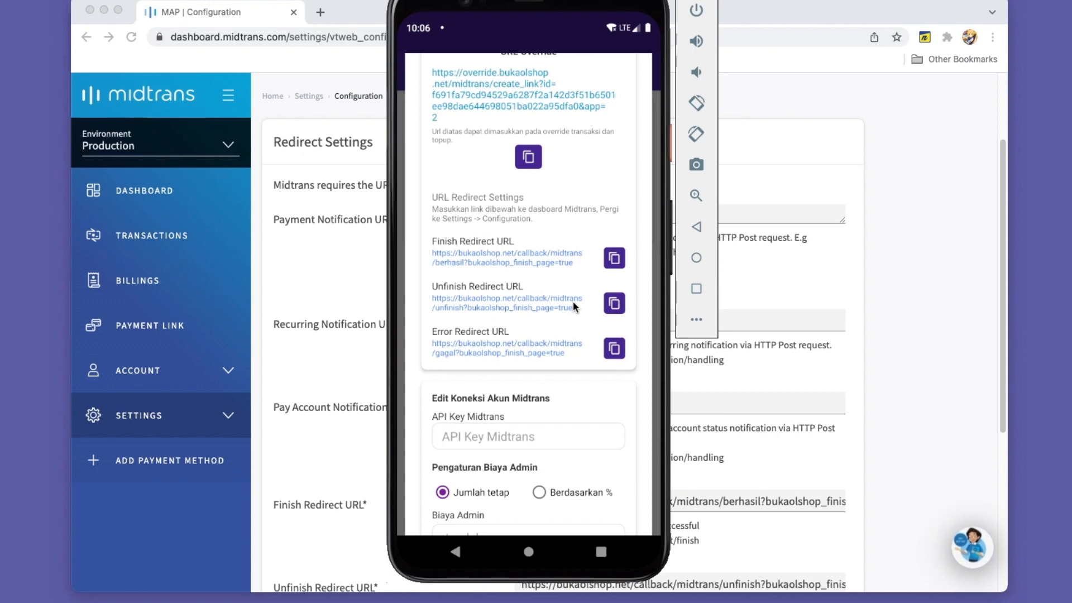
pyautogui.click(832, 362)
pyautogui.scroll(-1, 665, 375)
pyautogui.scroll(-5, 665, 374)
# Copy the Finish Redirect URL from the Midtrans configuration and open it in a new browser tab
pyautogui.click(624, 226)
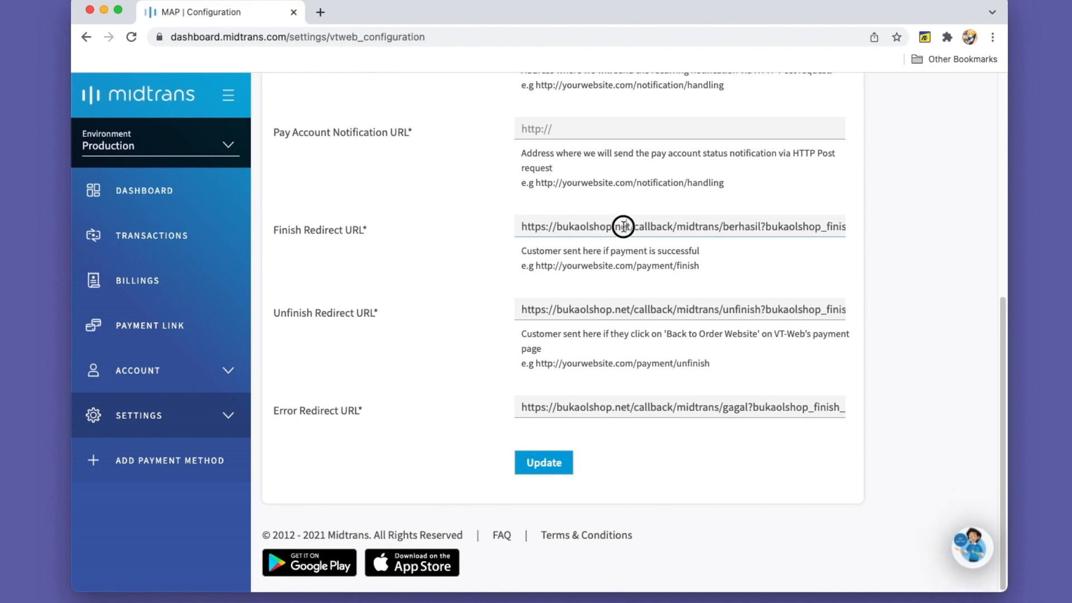
pyautogui.press('super+a')
pyautogui.press('super+c')
pyautogui.press('super+t')
pyautogui.press('super+v')
pyautogui.press('Return')
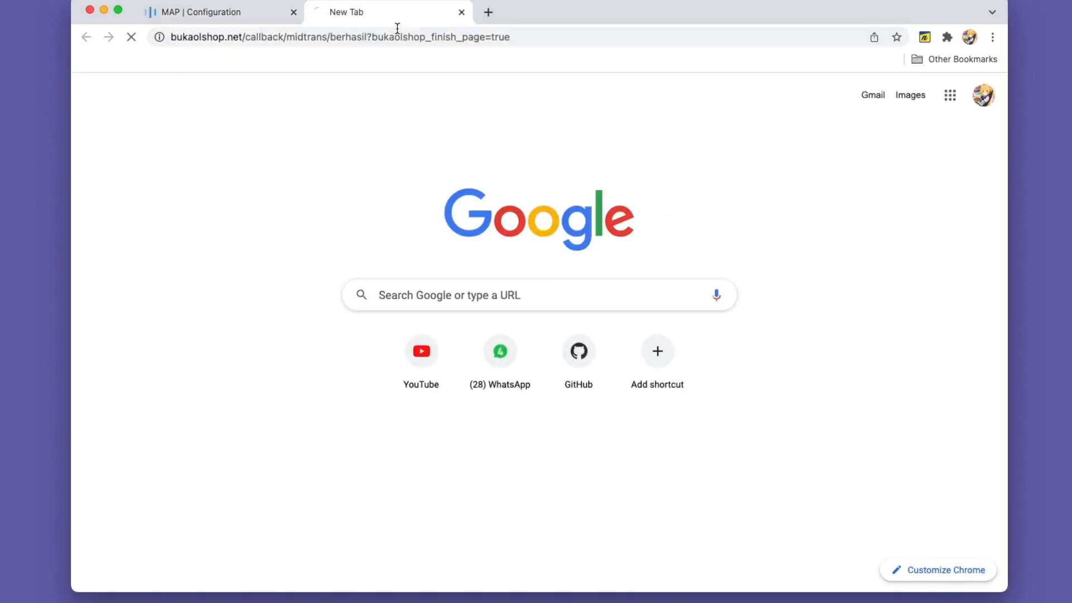
# Copy the Unfinish Redirect URL from the Midtrans configuration and open it in a new browser tab
pyautogui.click(237, 12)
pyautogui.press('Tab')
pyautogui.press('super+c')
pyautogui.press('super+t')
pyautogui.press('super+v')
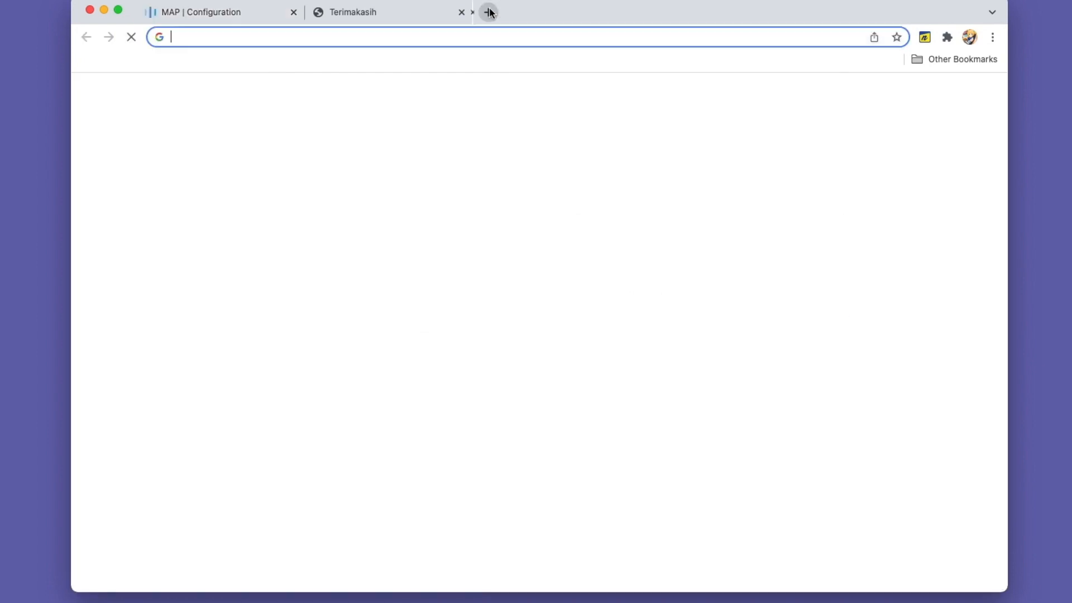
pyautogui.press('Return')
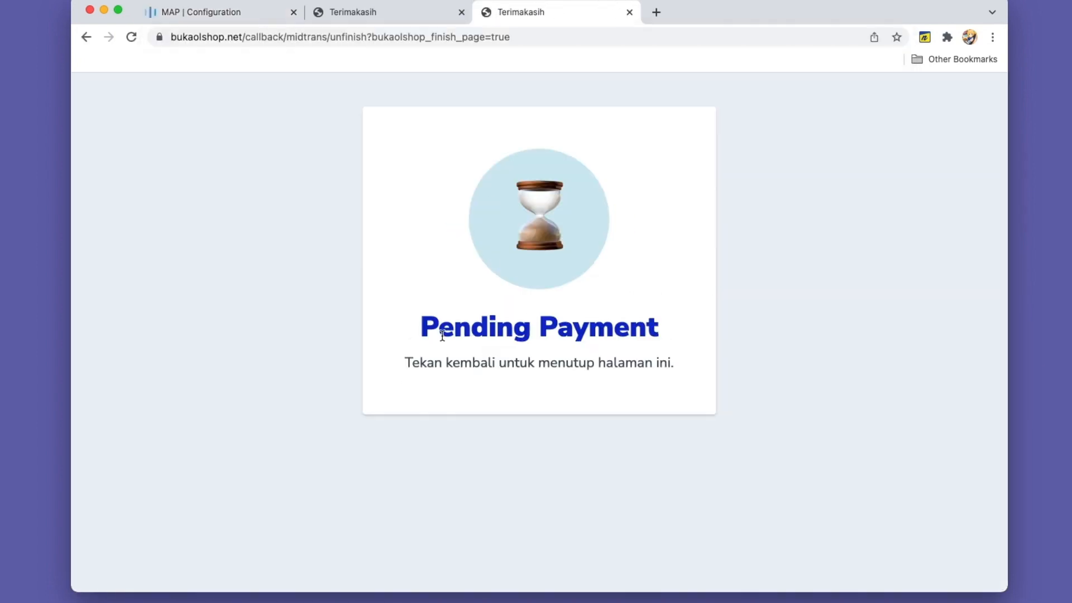
# Copy the Error Redirect URL from the Midtrans configuration and open it in a new browser tab
pyautogui.click(261, 14)
pyautogui.click(650, 407)
pyautogui.press('super+a')
pyautogui.press('super+c')
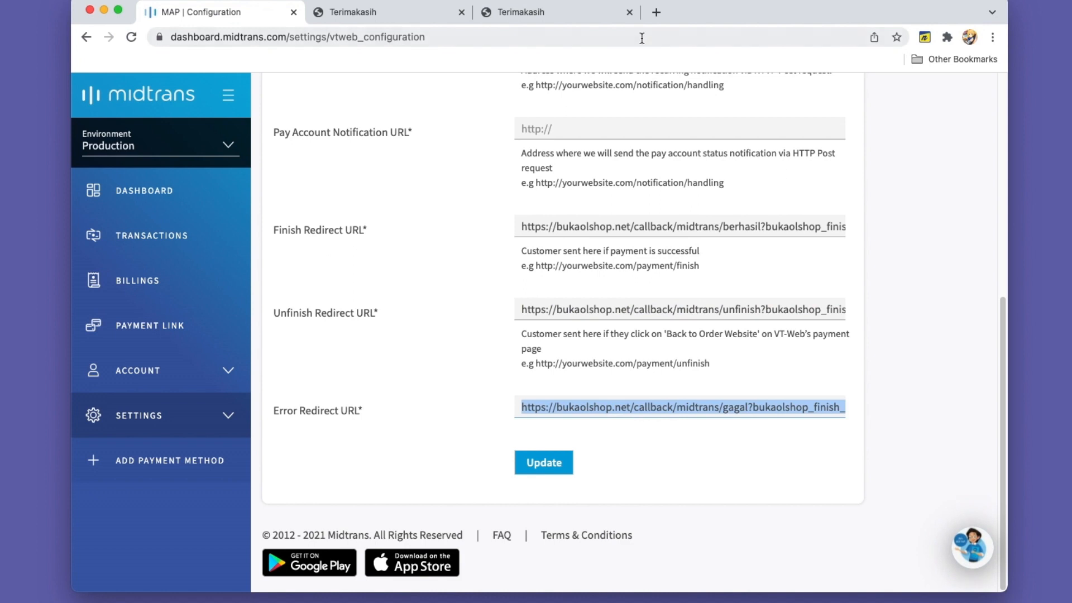
pyautogui.click(654, 13)
pyautogui.press('super+v')
pyautogui.press('Return')
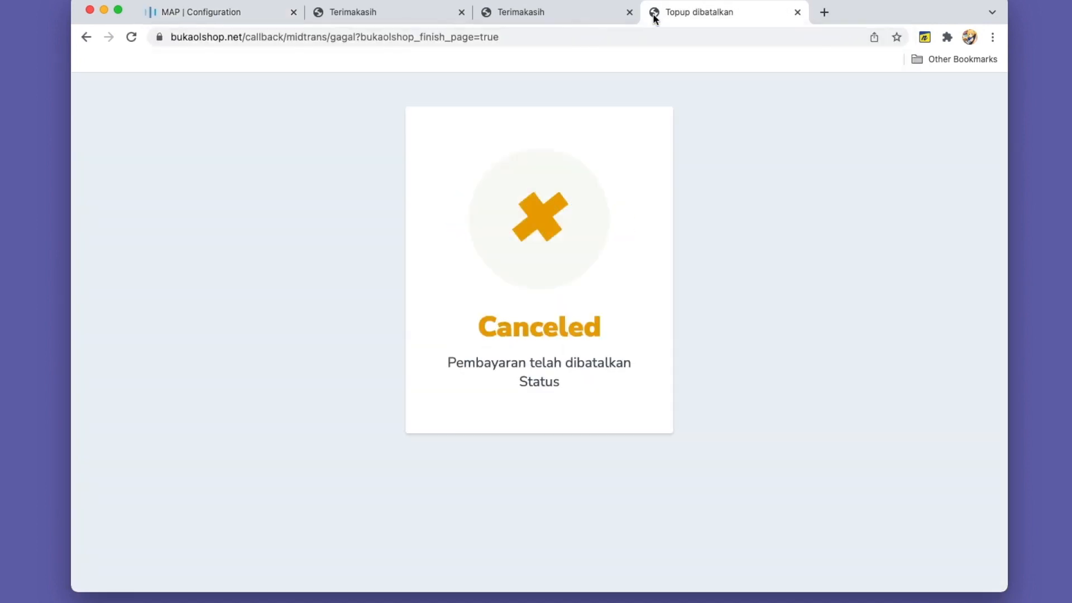
# Review the opened finish, unfinish and error pages and return to the Midtrans configuration
pyautogui.click(375, 11)
pyautogui.click(579, 14)
pyautogui.click(727, 10)
pyautogui.click(223, 9)
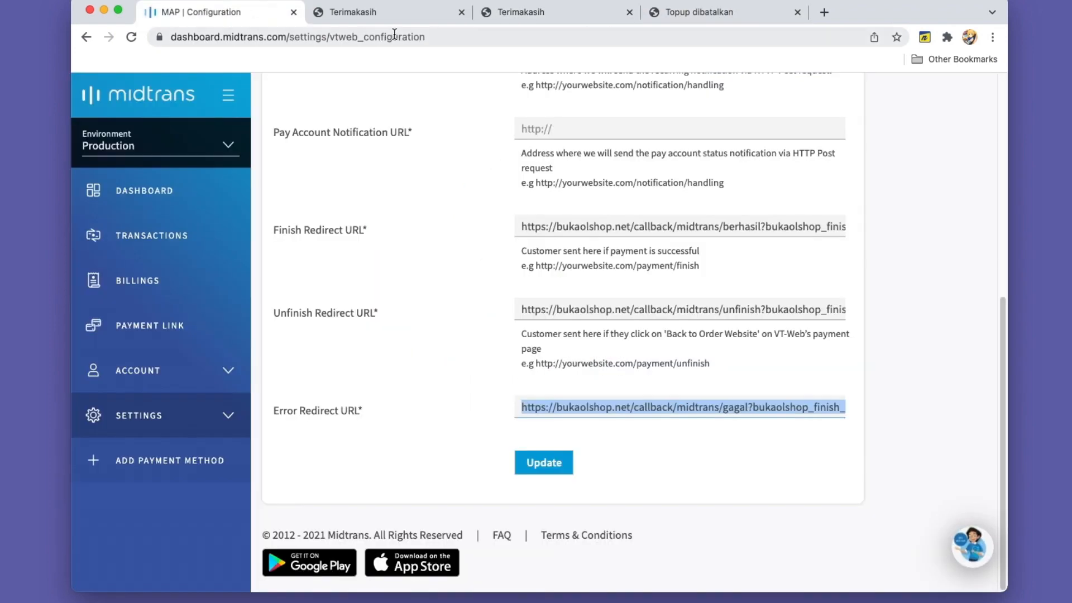
# Examine the Finish Redirect URL, especially its bukaolshop_finish_page=true parameter
pyautogui.moveTo(518, 226); pyautogui.dragTo(902, 226)
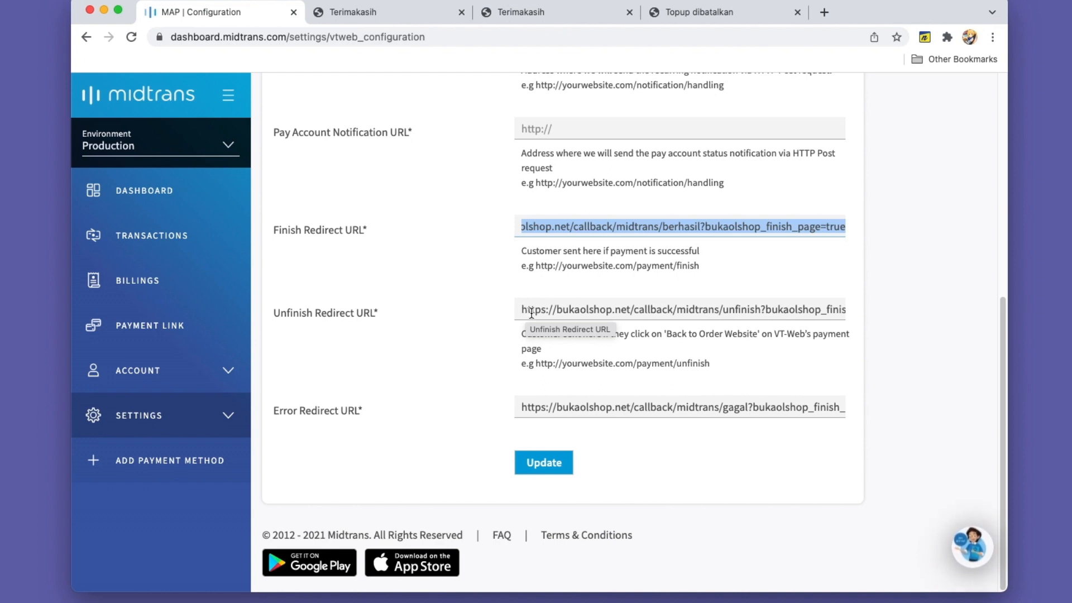
pyautogui.moveTo(288, 230); pyautogui.dragTo(393, 363)
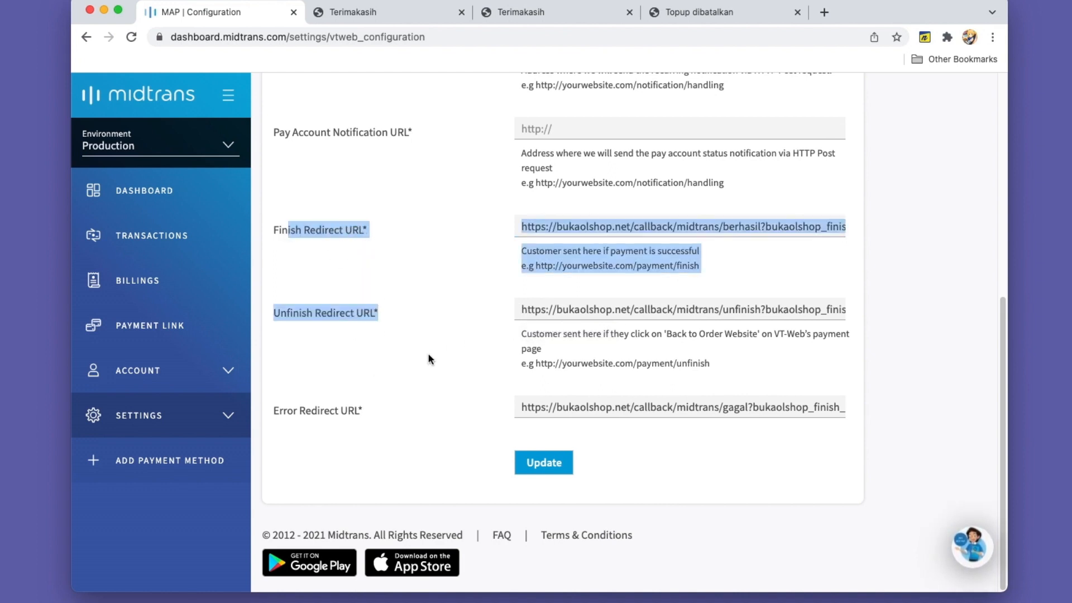
pyautogui.click(664, 311)
pyautogui.moveTo(562, 226); pyautogui.dragTo(736, 227)
pyautogui.click(803, 228)
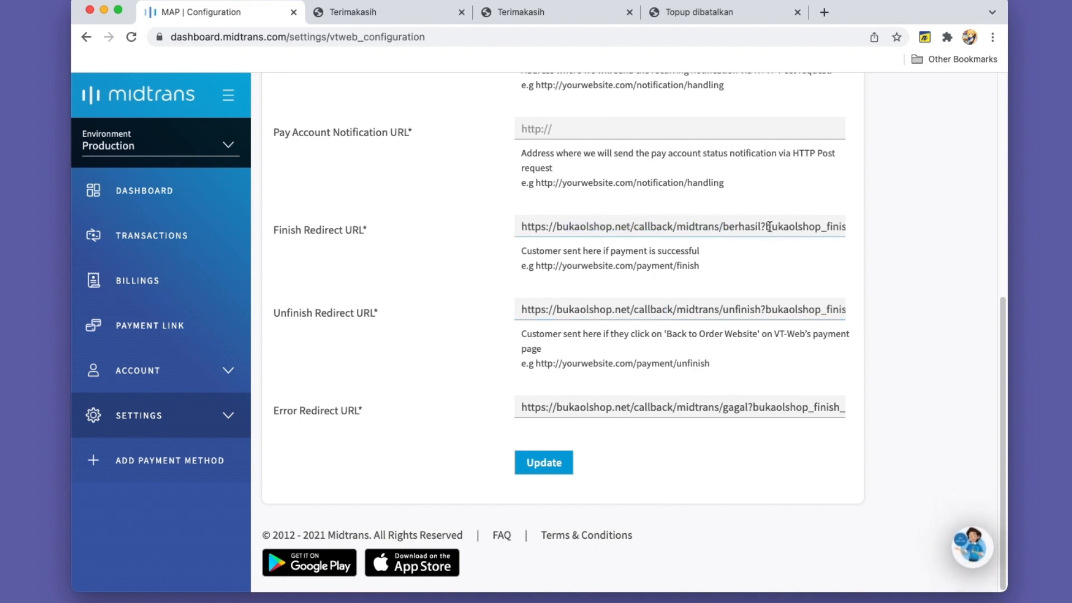
pyautogui.moveTo(764, 225); pyautogui.dragTo(878, 225)
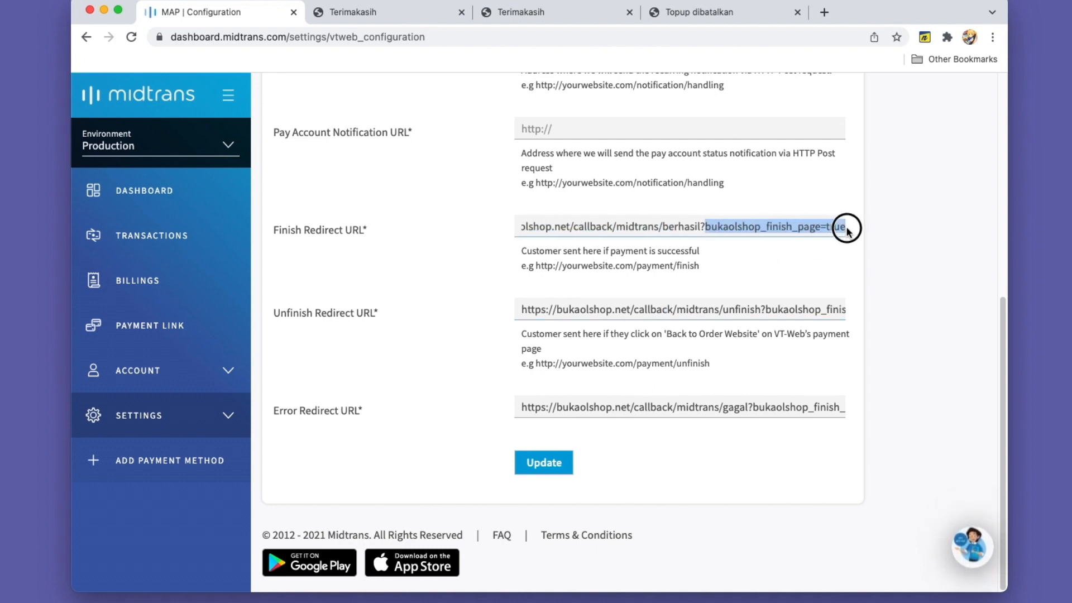
pyautogui.click(705, 226)
pyautogui.moveTo(704, 226); pyautogui.dragTo(842, 227)
# Switch to the customer app, view the top-up's Midtrans payment page, and close it to return to the store home
pyautogui.click(620, 1)
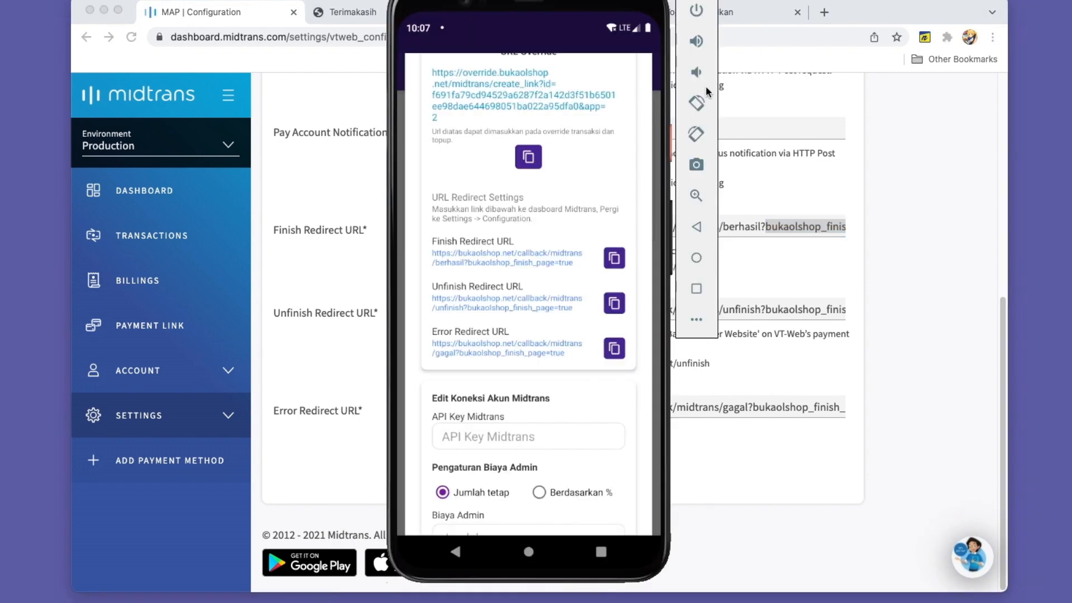
pyautogui.click(696, 289)
pyautogui.click(416, 230)
pyautogui.click(641, 141)
pyautogui.click(415, 74)
pyautogui.click(450, 100)
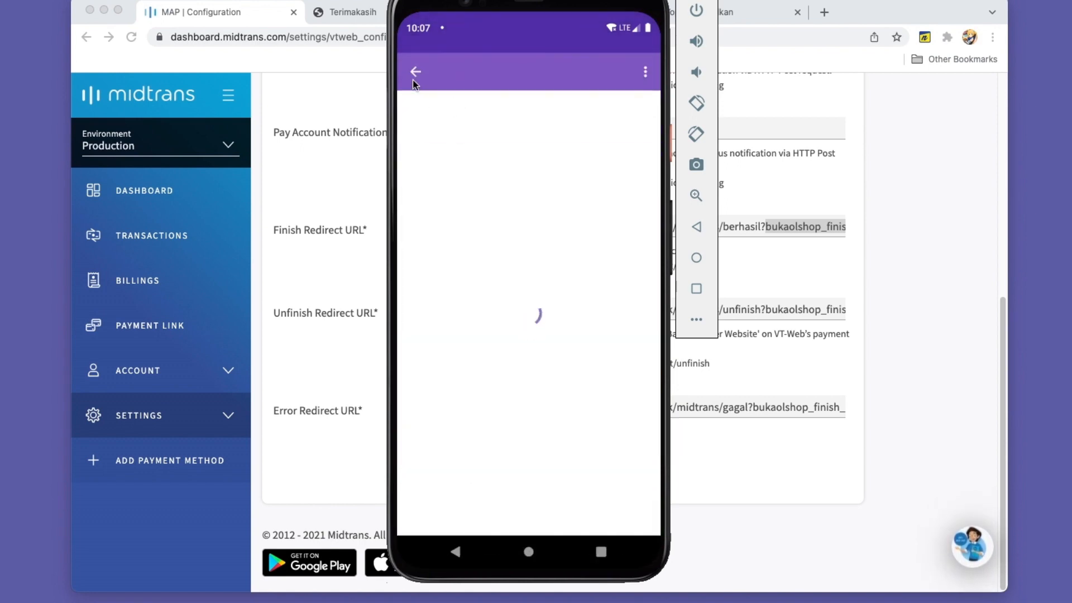
pyautogui.click(469, 326)
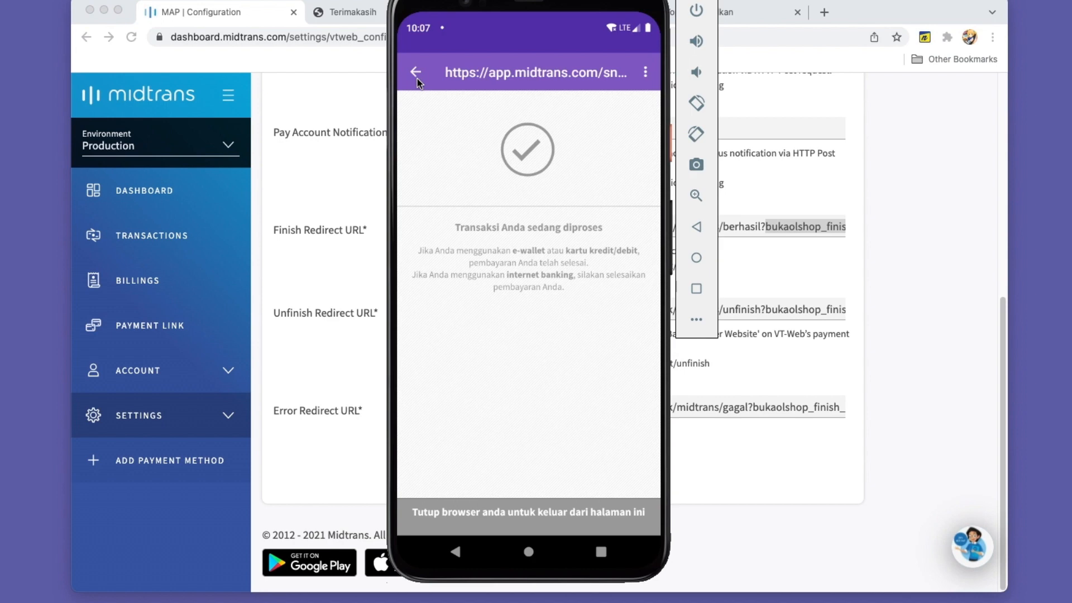
pyautogui.click(417, 78)
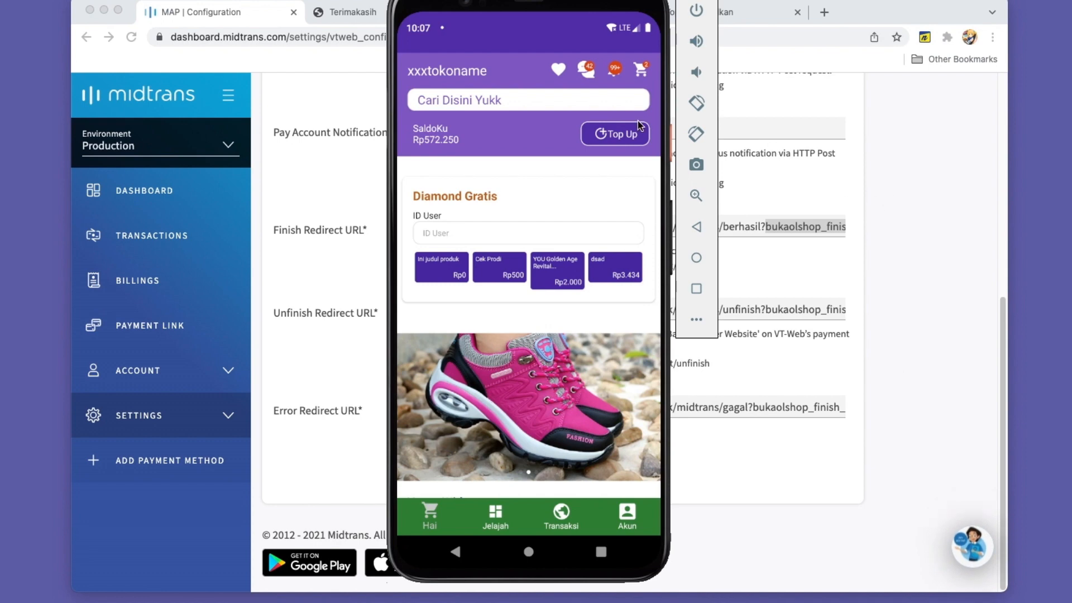
# Switch back to the seller app's Midtrans integration settings and copy the URL Override link
pyautogui.click(696, 288)
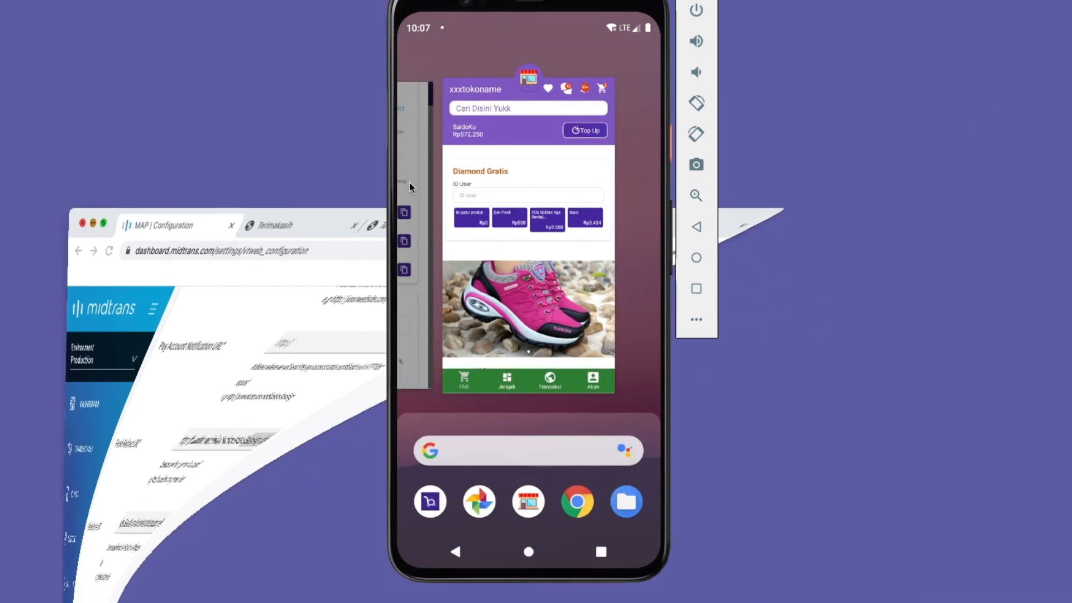
pyautogui.click(411, 187)
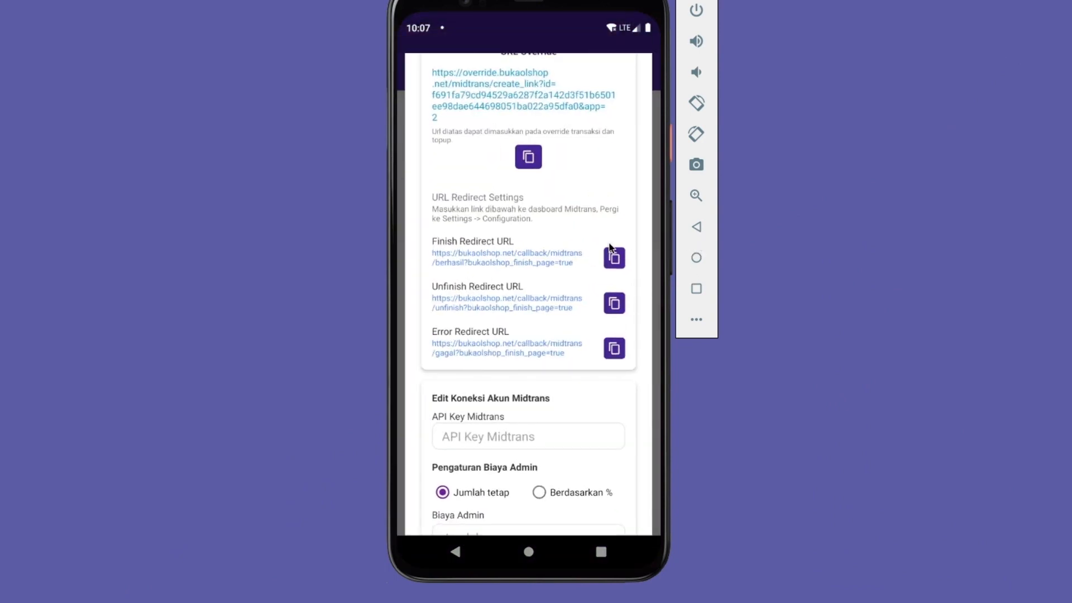
pyautogui.moveTo(560, 221); pyautogui.dragTo(605, 376)
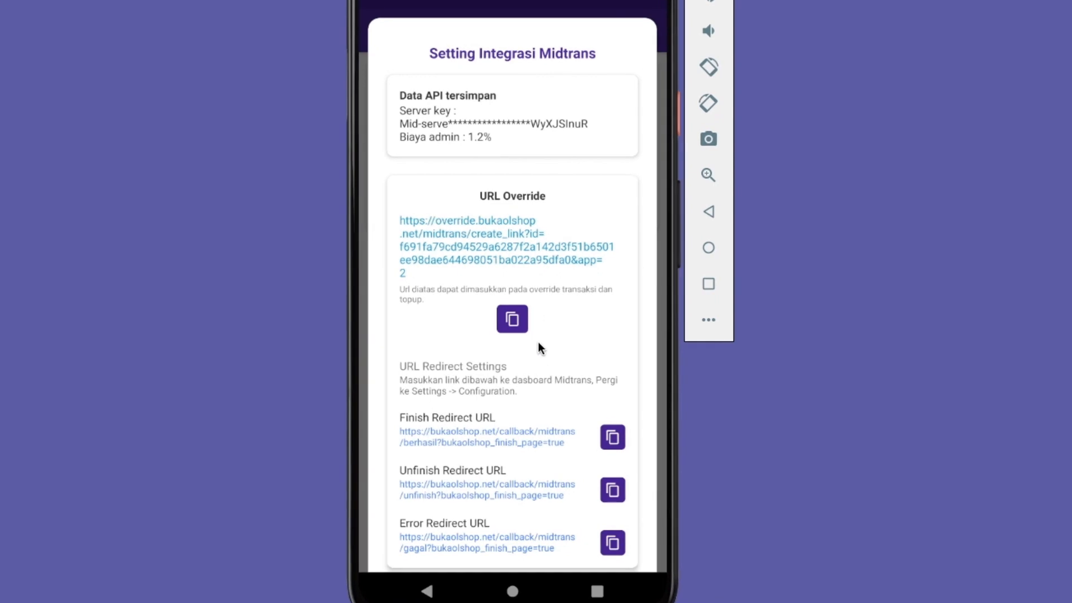
pyautogui.click(512, 319)
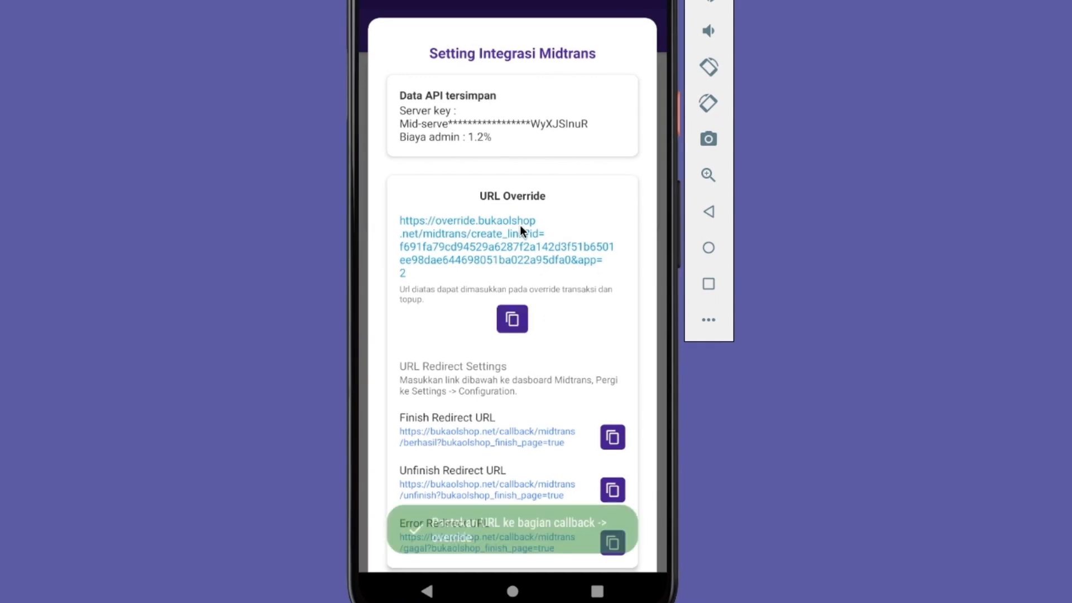
# Leave the Midtrans integration settings and enable Override Transaksi in the callback settings
pyautogui.click(708, 211)
pyautogui.click(382, 31)
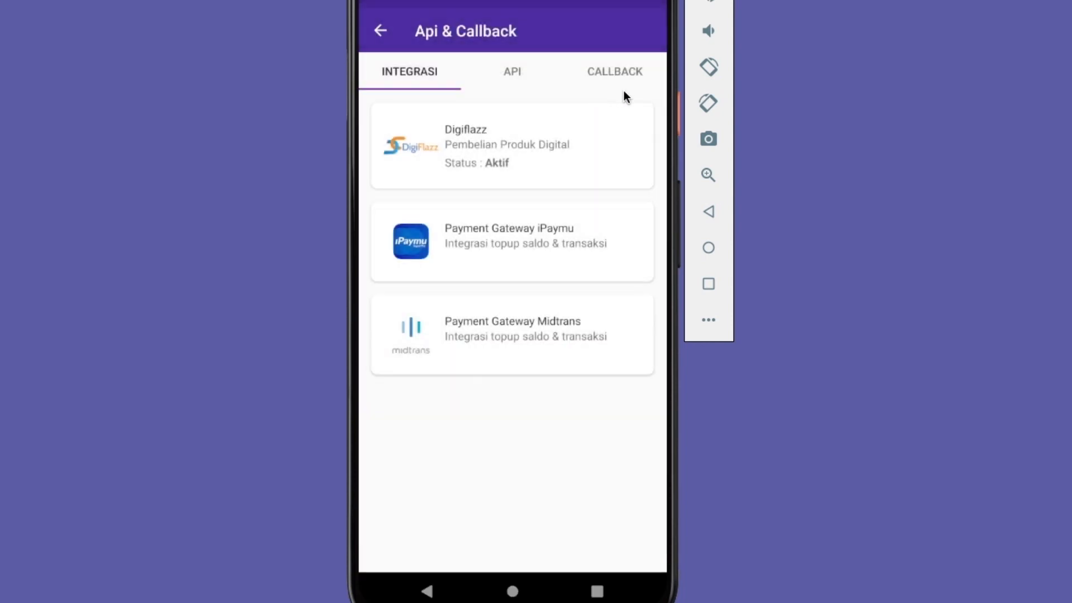
pyautogui.click(625, 83)
pyautogui.moveTo(550, 357); pyautogui.dragTo(540, 268)
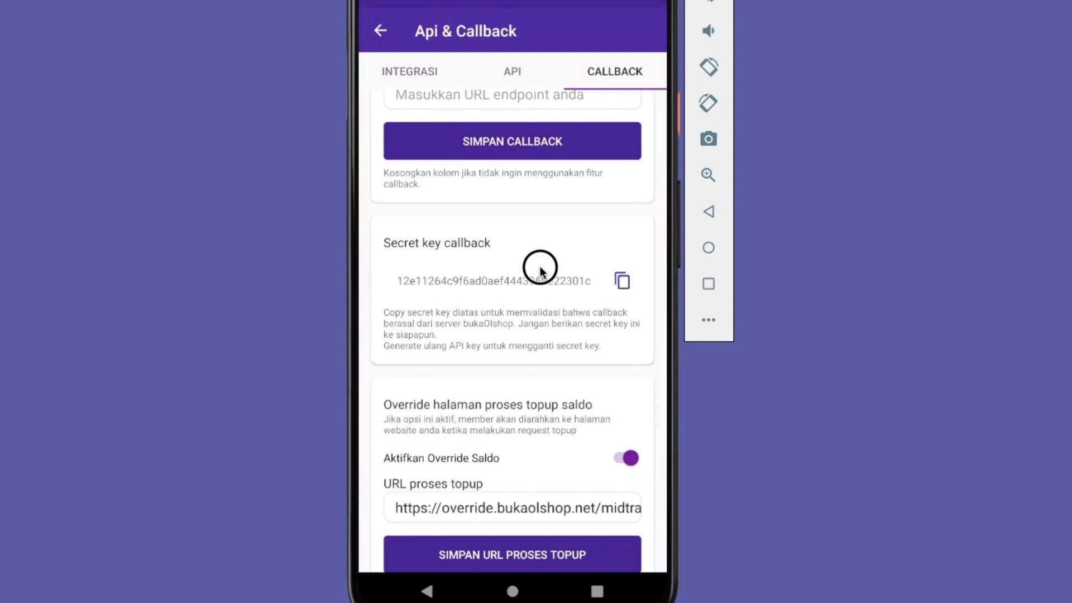
pyautogui.click(624, 535)
# Paste the copied override link as the URL transaksi under Override halaman transaksi
pyautogui.moveTo(571, 494); pyautogui.dragTo(577, 300)
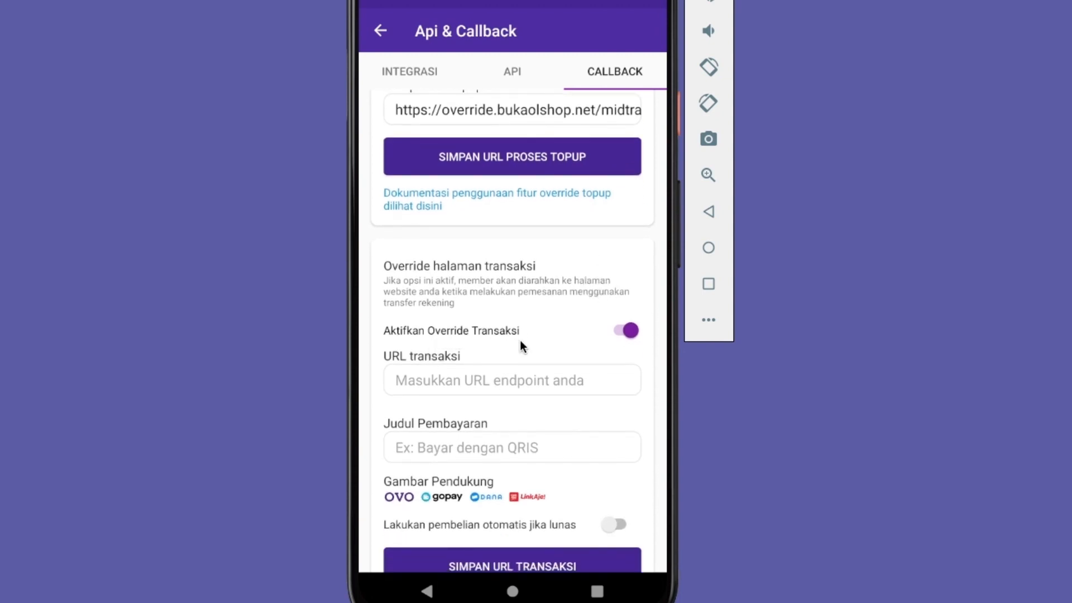
pyautogui.moveTo(558, 316); pyautogui.dragTo(565, 213)
pyautogui.click(481, 314)
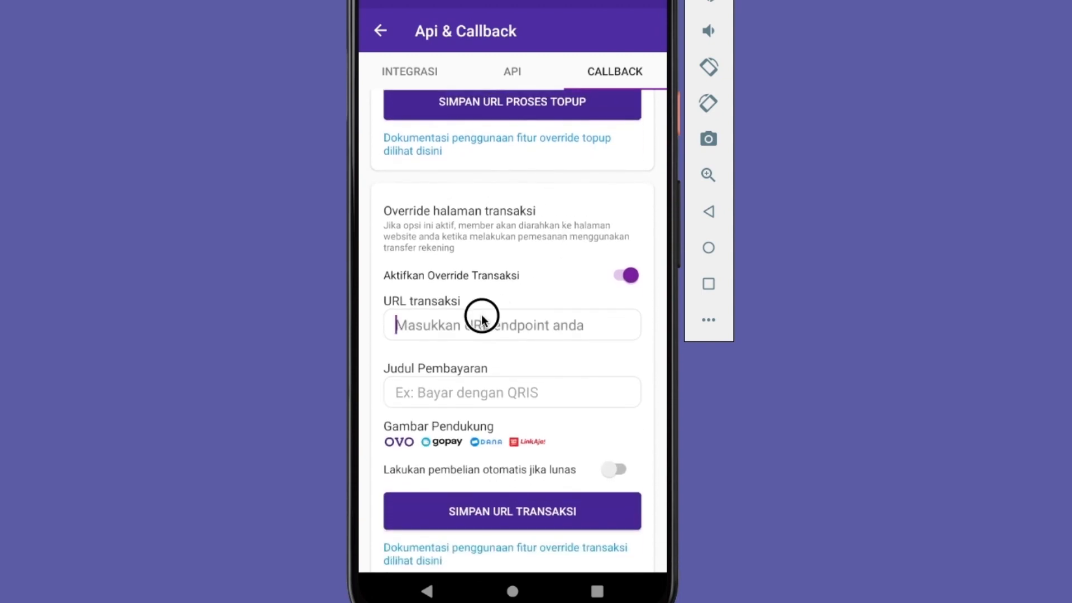
pyautogui.click(391, 292)
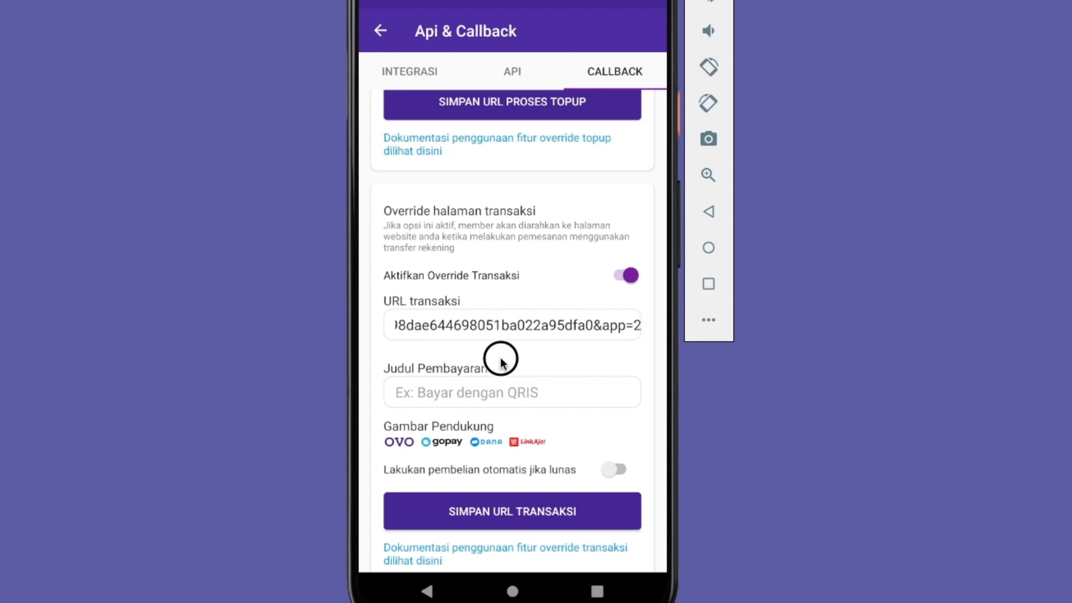
pyautogui.moveTo(497, 361); pyautogui.dragTo(501, 307)
# Set the Judul Pembayaran of the transaction override to "Bayar dengan QRIS"
pyautogui.click(474, 370)
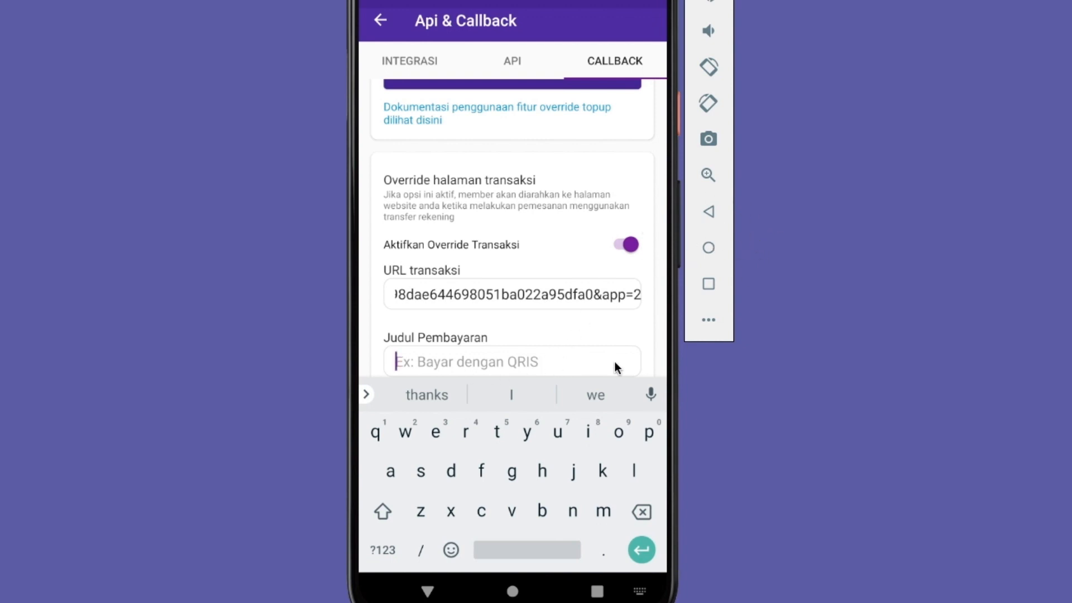
pyautogui.write('Bayar ')
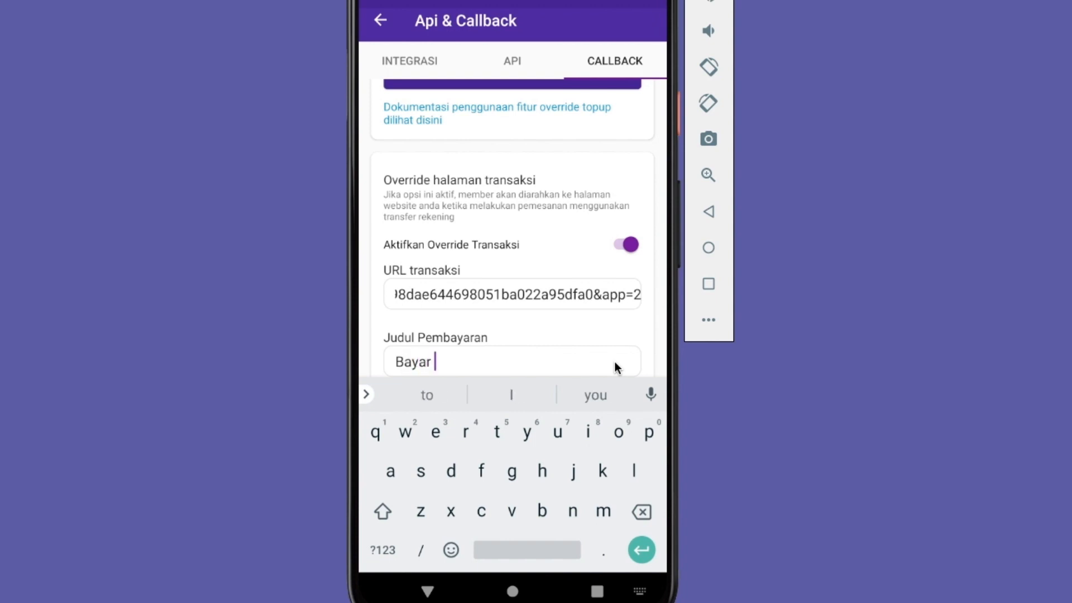
pyautogui.write('dengan WRI')
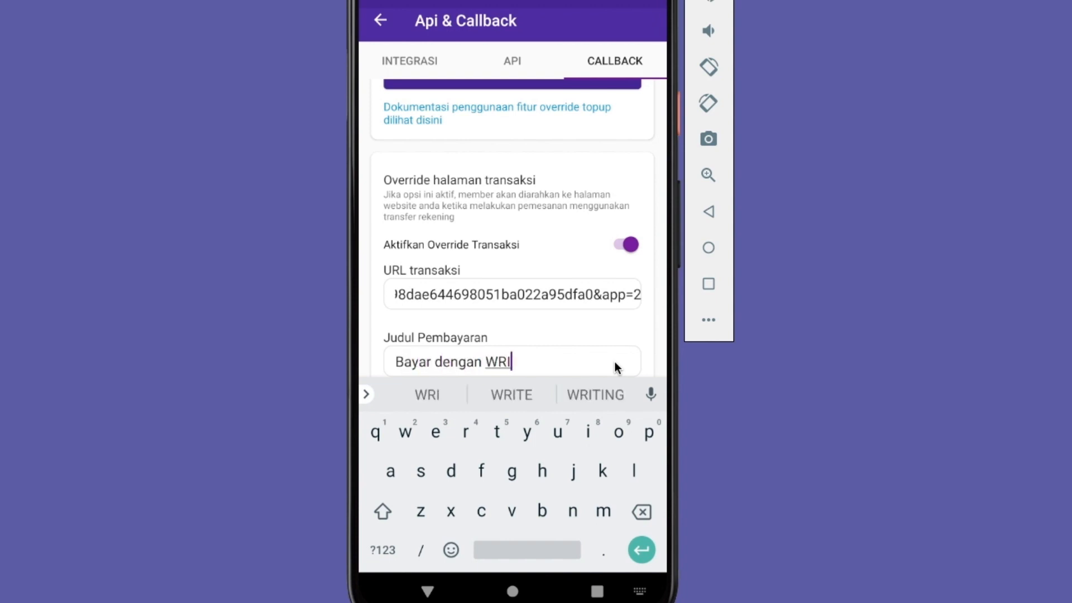
pyautogui.press('BackSpace')
pyautogui.press('BackSpace')
pyautogui.press('BackSpace')
pyautogui.write('qris')
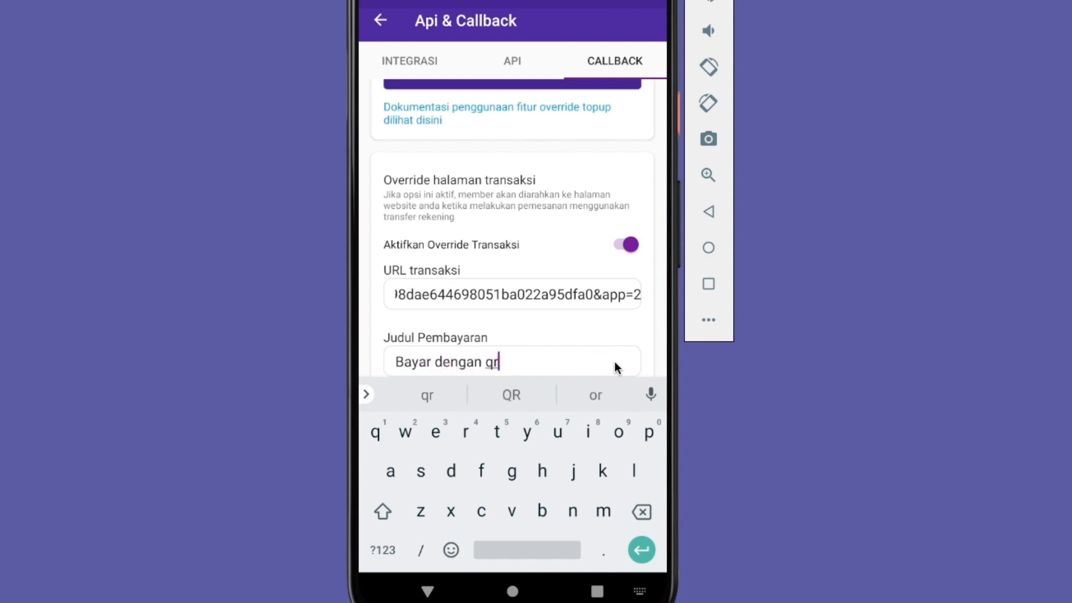
pyautogui.press('BackSpace')
pyautogui.press('BackSpace')
pyautogui.press('BackSpace')
pyautogui.press('BackSpace')
pyautogui.write('QRIS')
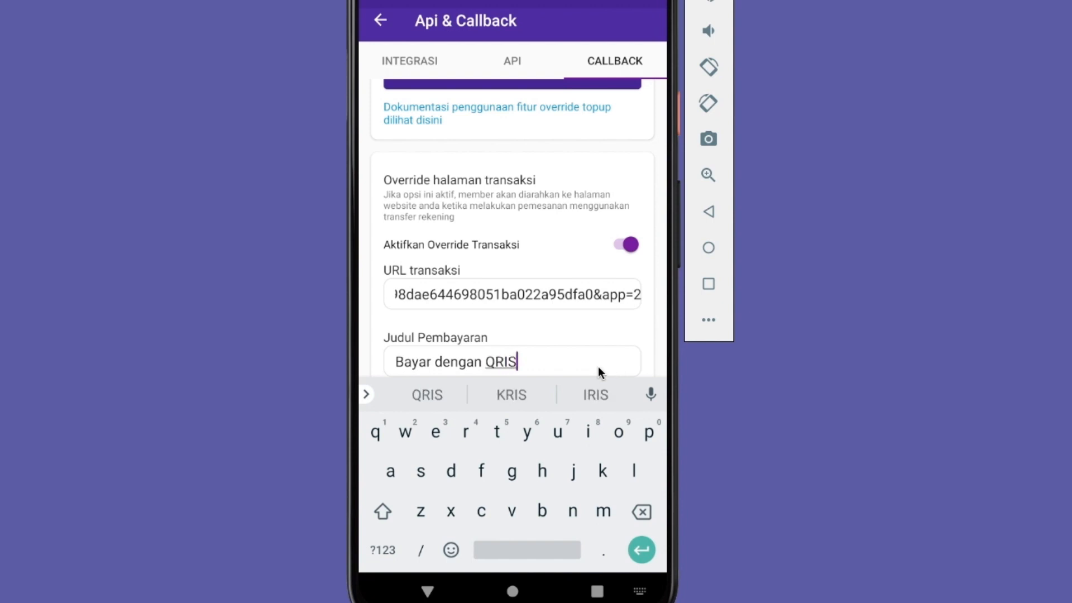
pyautogui.click(707, 212)
# View the edit options for the Gambar Pendukung payment logos and dismiss them
pyautogui.click(563, 360)
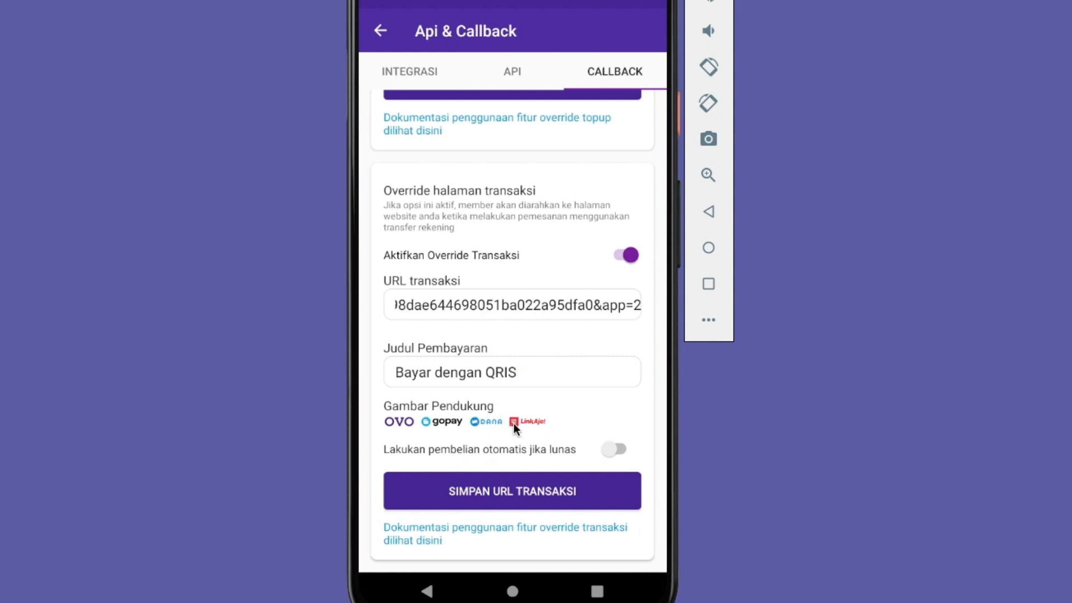
pyautogui.click(441, 420)
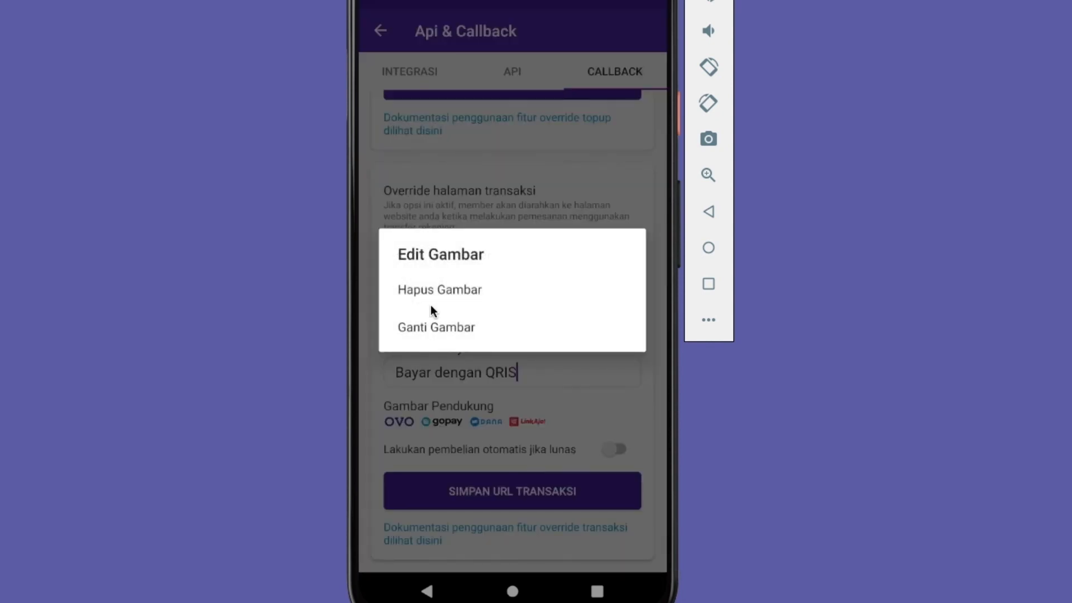
pyautogui.click(487, 407)
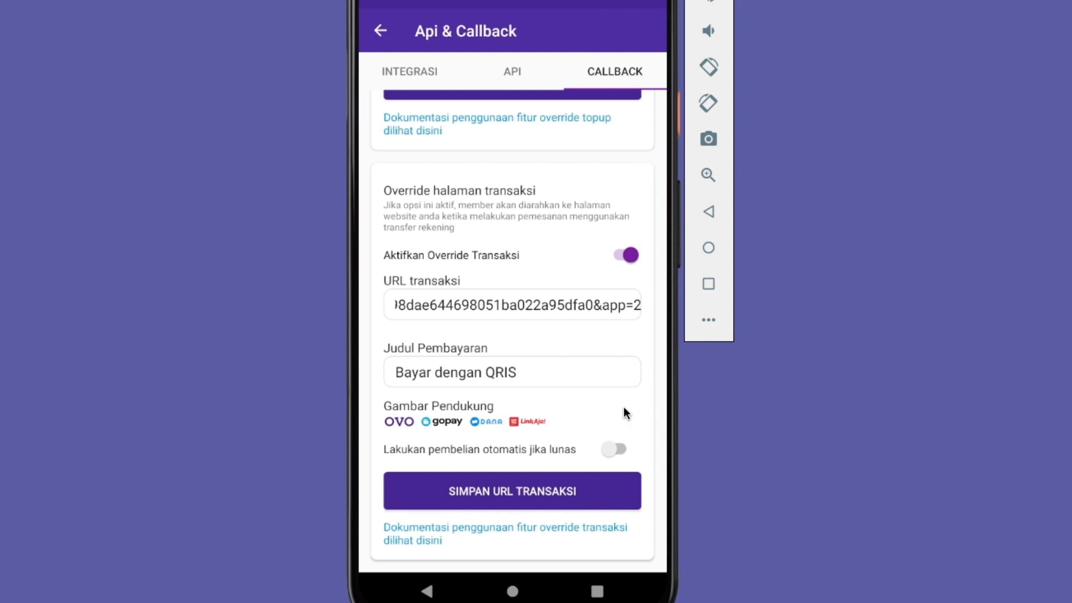
# Check the Digiflazz integration entry and enable Lakukan pembelian otomatis jika lunas for the transaction override
pyautogui.click(430, 68)
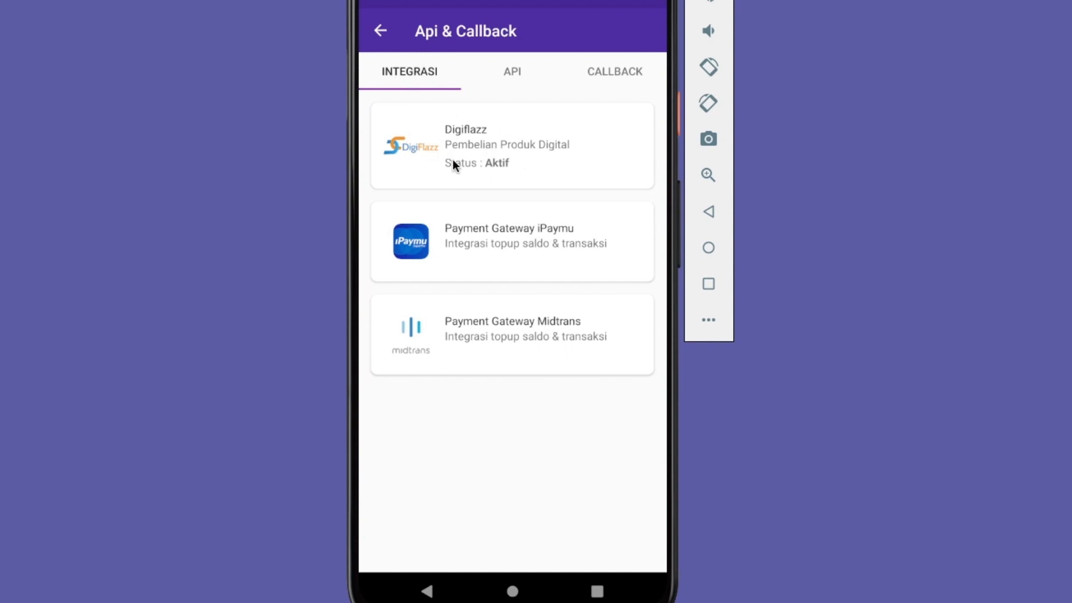
pyautogui.click(639, 72)
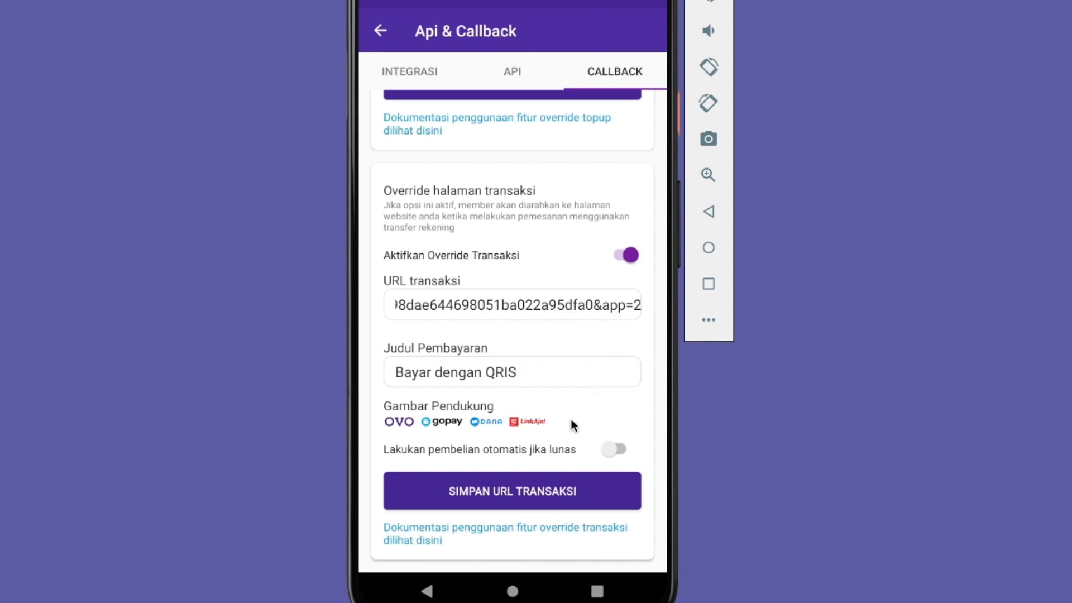
pyautogui.click(619, 448)
pyautogui.scroll(-2, 598, 352)
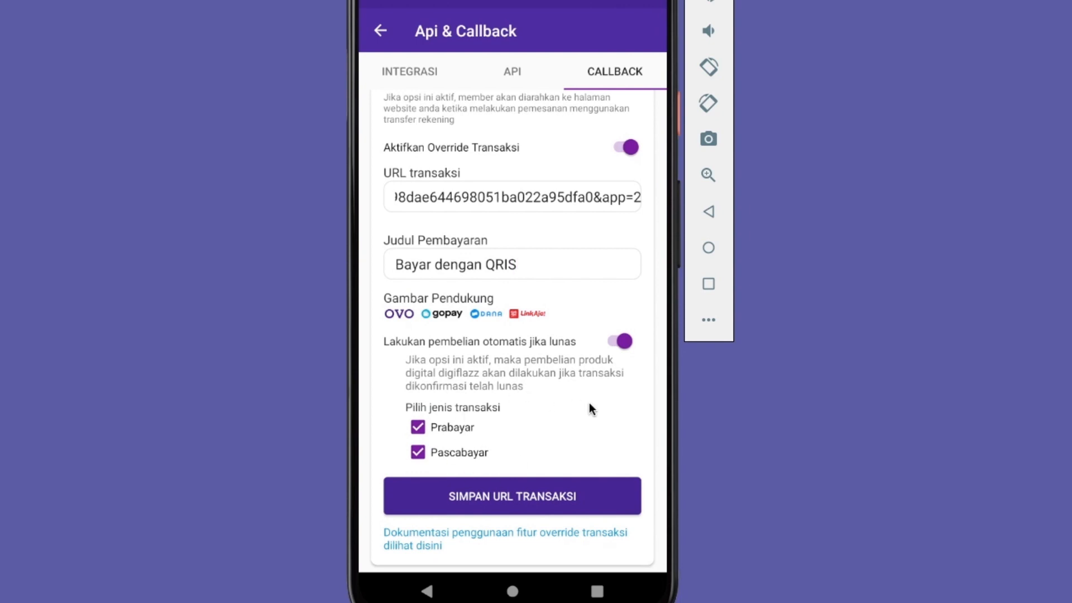
# Review the Digiflazz integration entry again alongside the automatic purchase options for Prabayar and Pascabayar
pyautogui.click(425, 81)
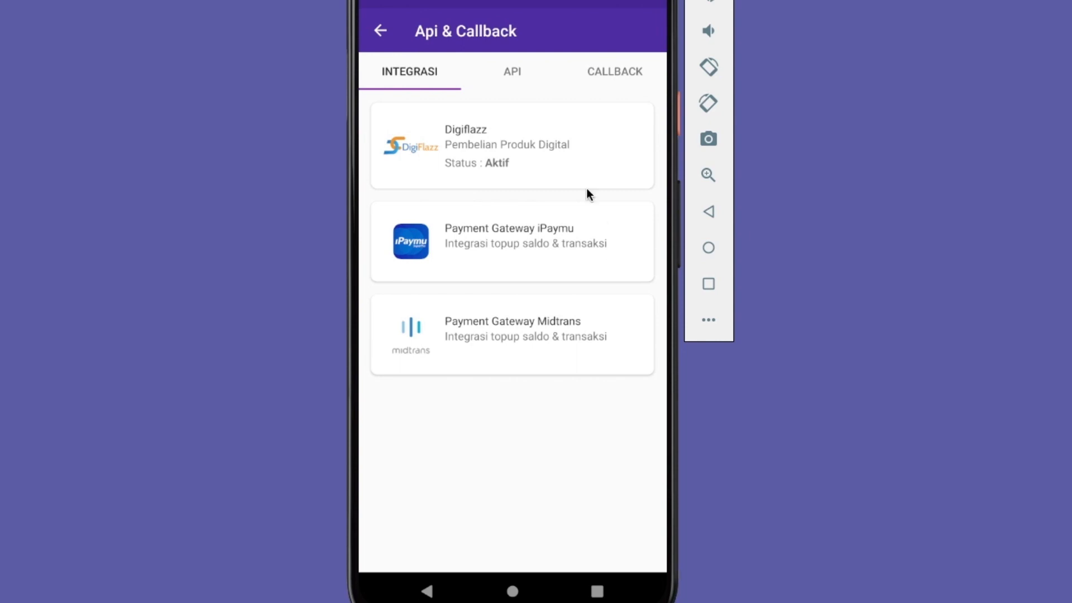
pyautogui.click(635, 75)
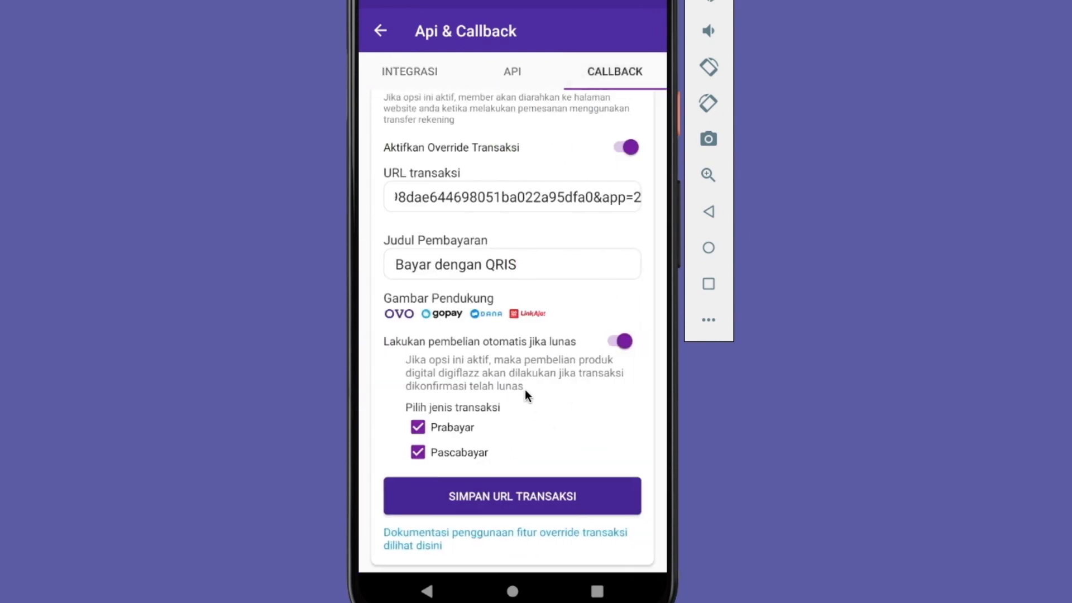
pyautogui.moveTo(545, 376)
pyautogui.mouseDown()
pyautogui.moveTo(543, 426)
pyautogui.moveTo(547, 379)
pyautogui.mouseUp()
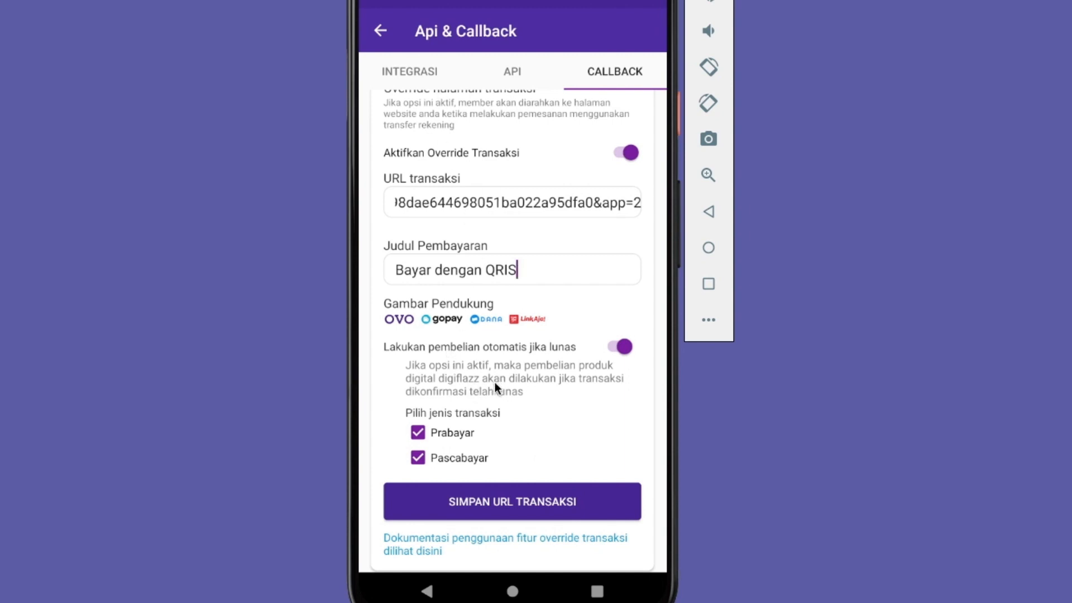
pyautogui.click(428, 70)
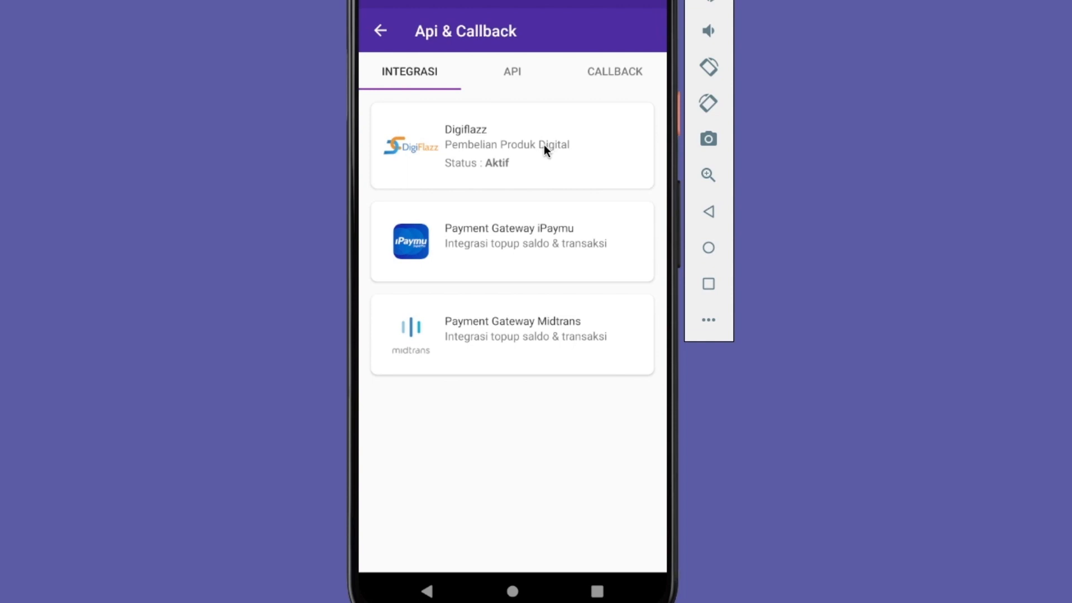
pyautogui.click(600, 73)
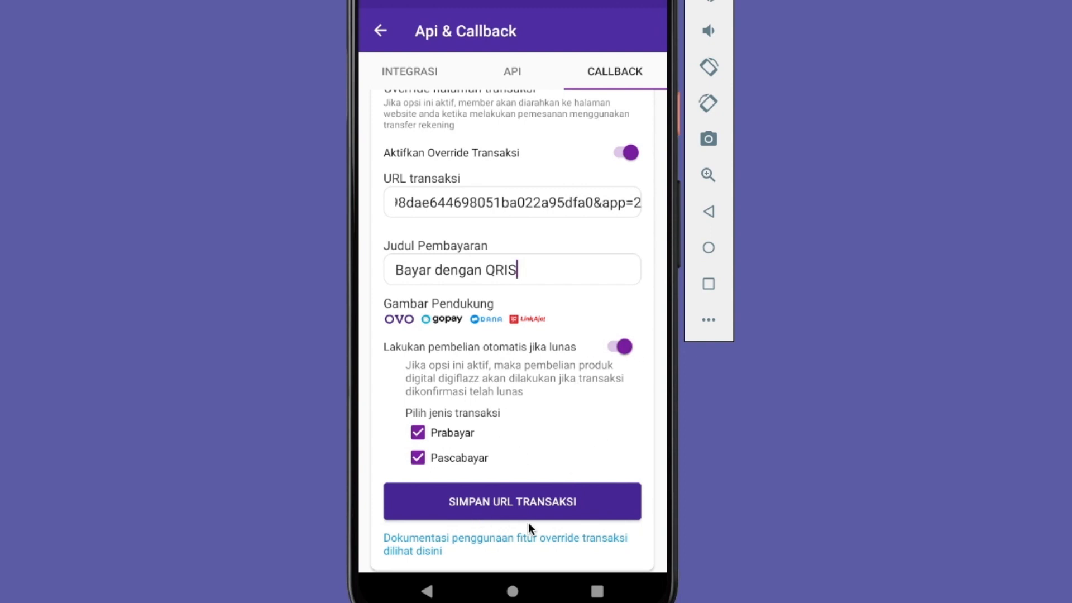
# Save the transaction override URL and let the server check the endpoint
pyautogui.click(564, 506)
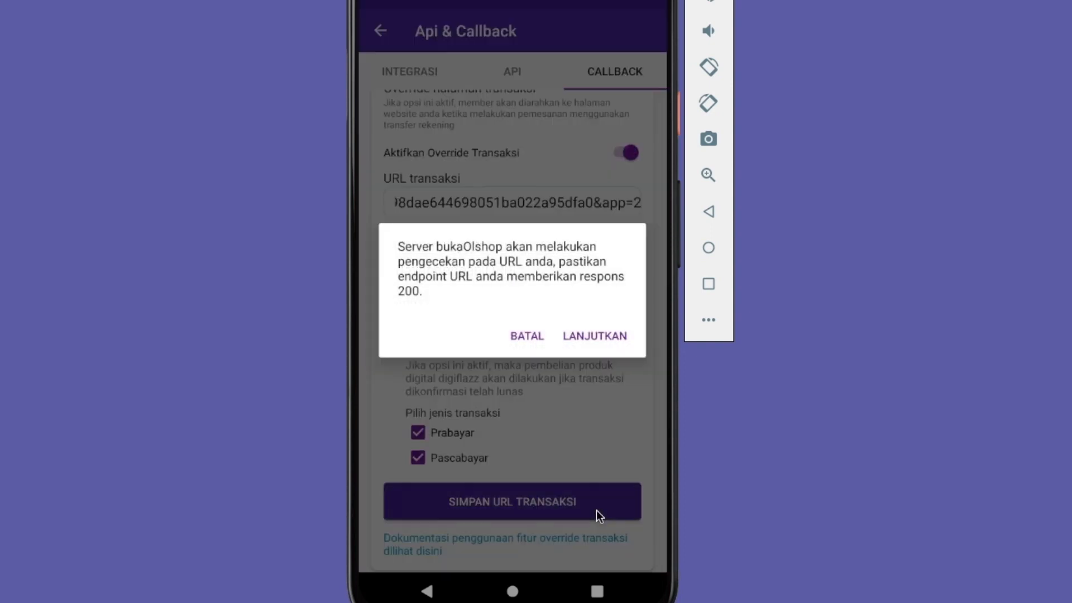
pyautogui.click(611, 334)
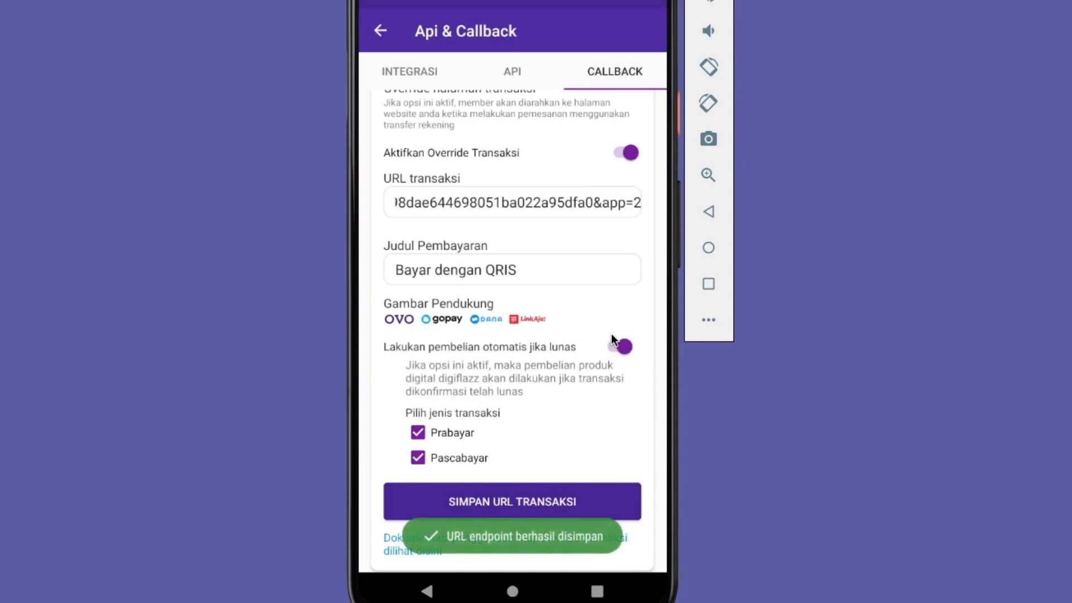
pyautogui.moveTo(596, 293); pyautogui.dragTo(596, 311)
# Switch to the xxxtokoname store app and open the product Produk Terbaik Pengecekan
pyautogui.click(708, 285)
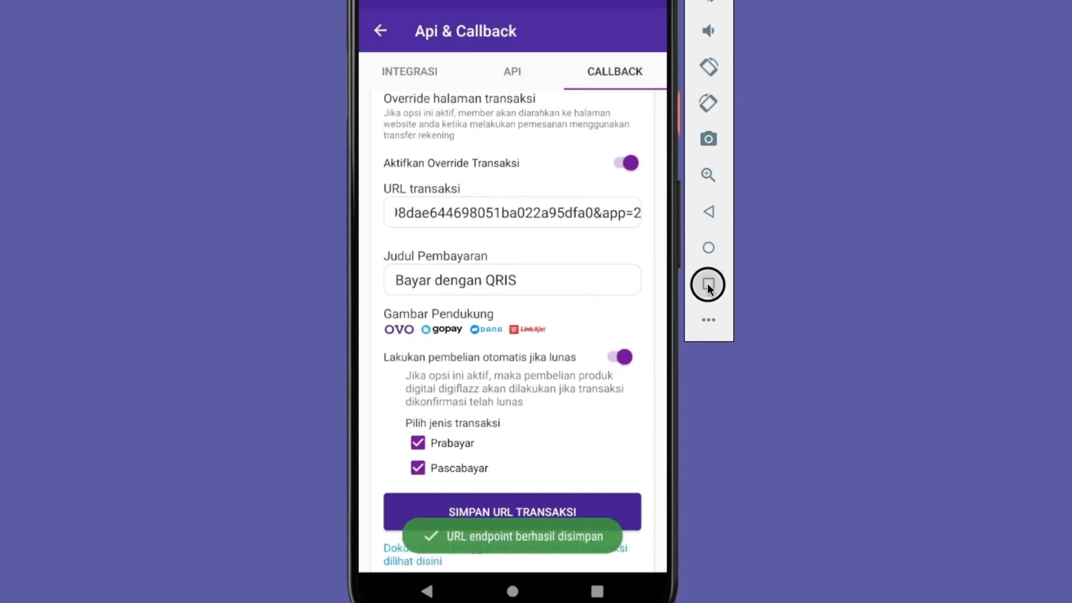
pyautogui.click(392, 244)
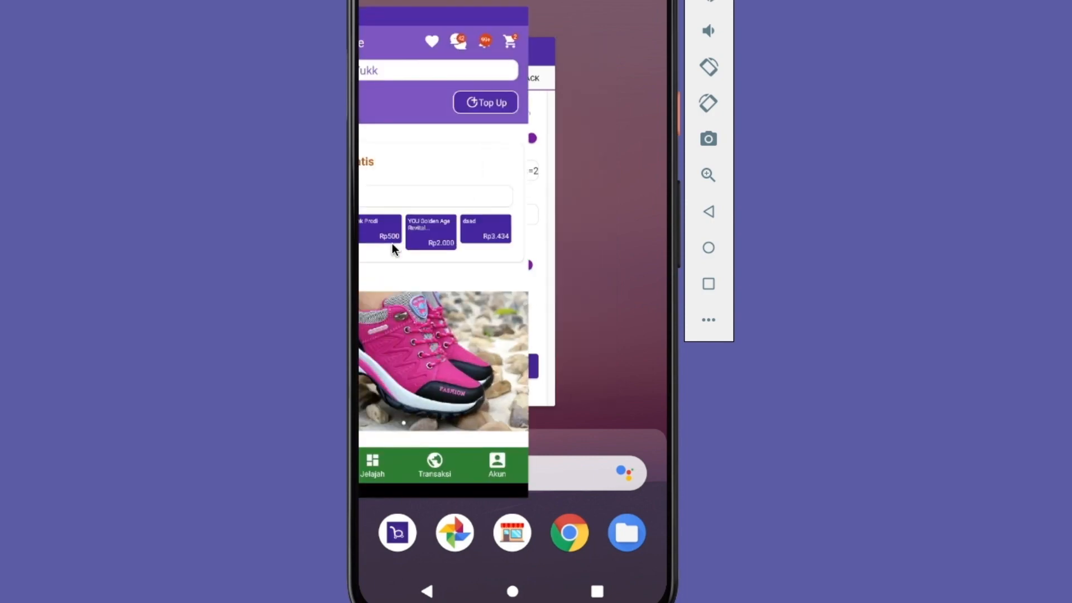
pyautogui.scroll(-5, 498, 390)
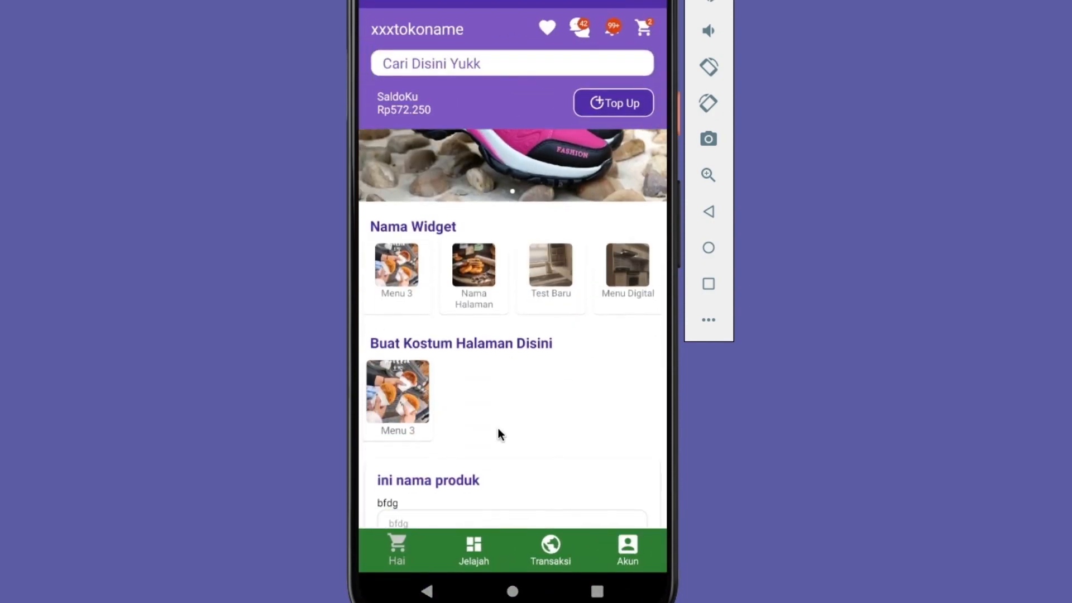
pyautogui.moveTo(498, 434); pyautogui.dragTo(498, 191)
pyautogui.click(458, 380)
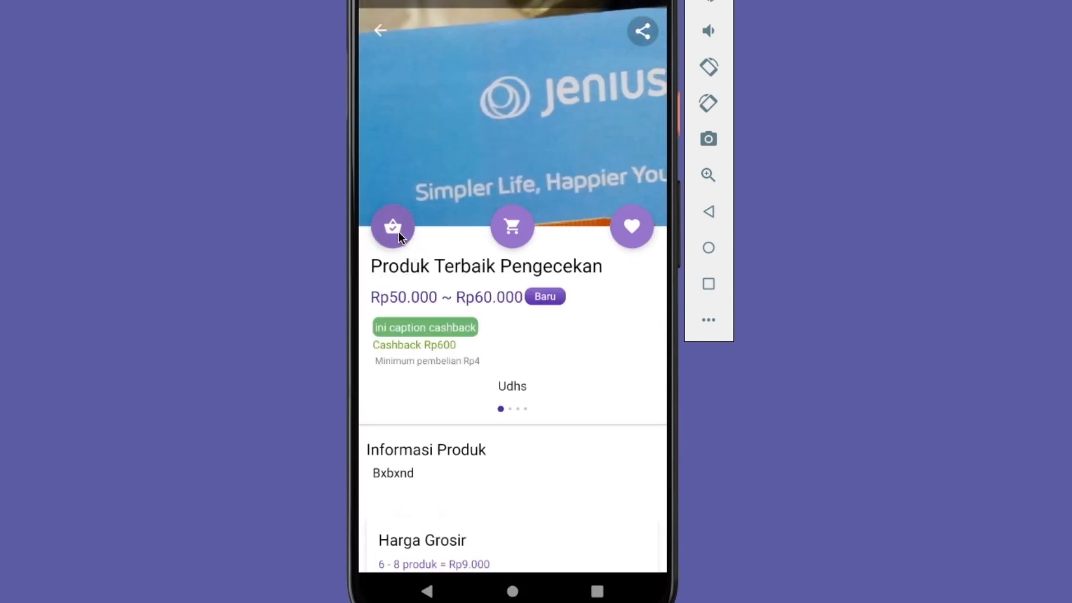
# Start buying varian 1 of the product and choose Bayar dengan QRIS as the payment method
pyautogui.click(393, 227)
pyautogui.click(505, 384)
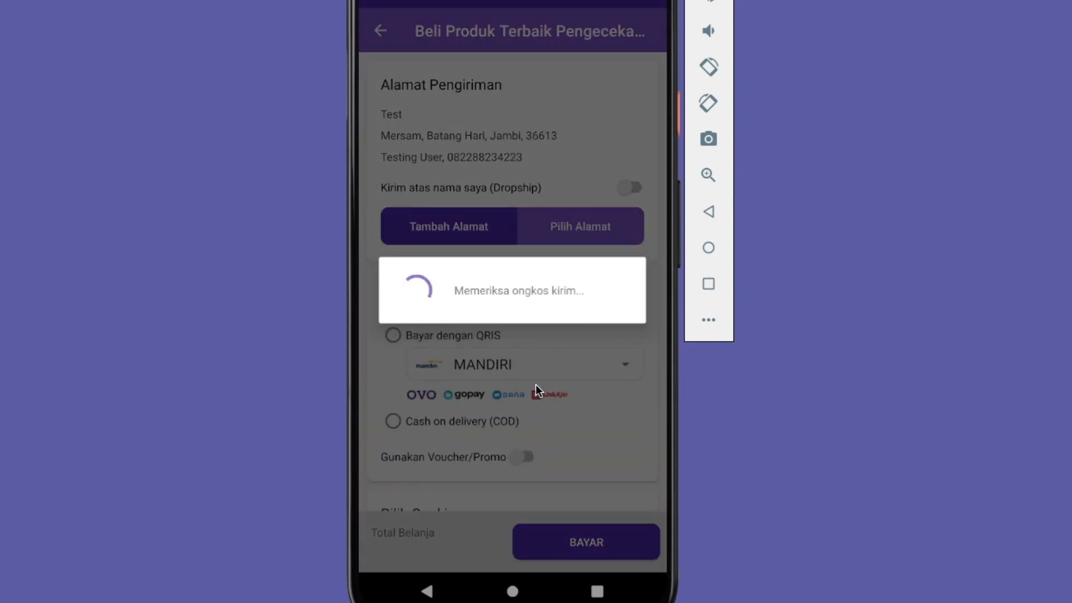
pyautogui.moveTo(486, 363); pyautogui.dragTo(501, 158)
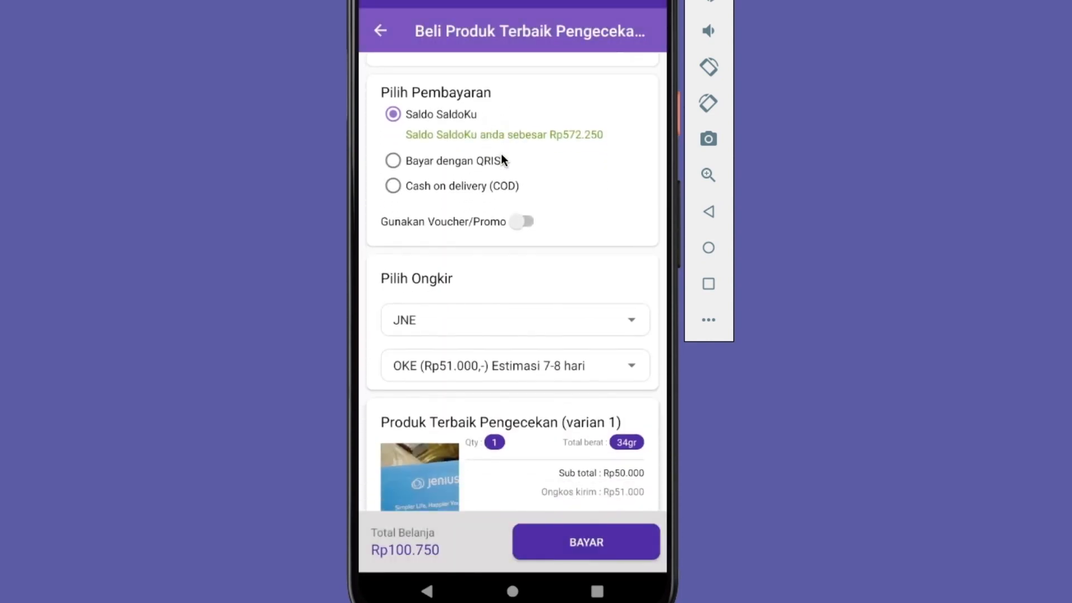
pyautogui.click(449, 160)
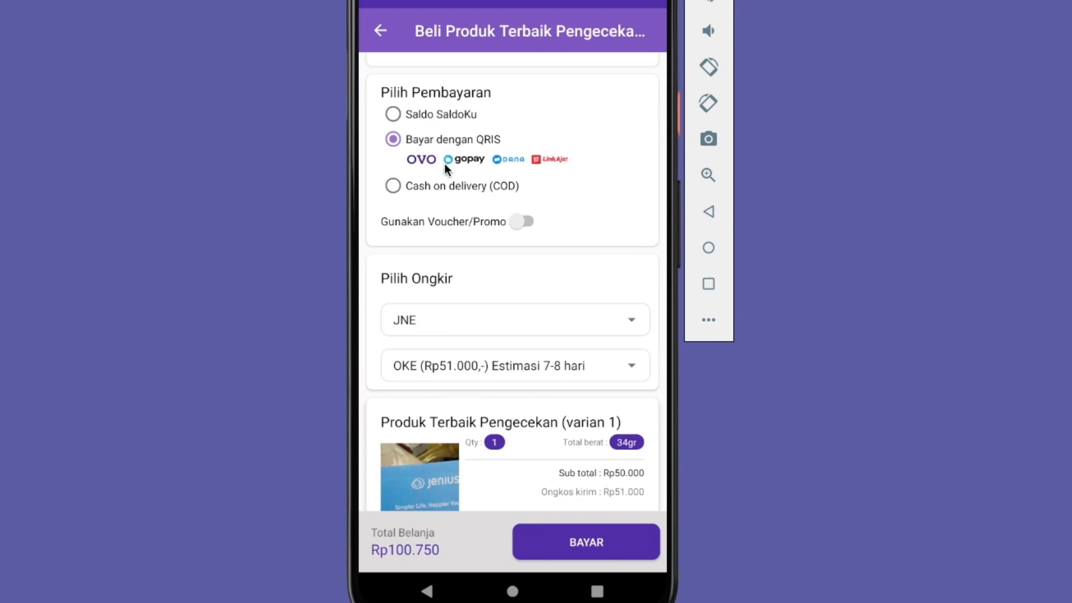
pyautogui.click(434, 113)
pyautogui.click(434, 155)
# Submit the order for payment and enter the account PIN
pyautogui.click(566, 548)
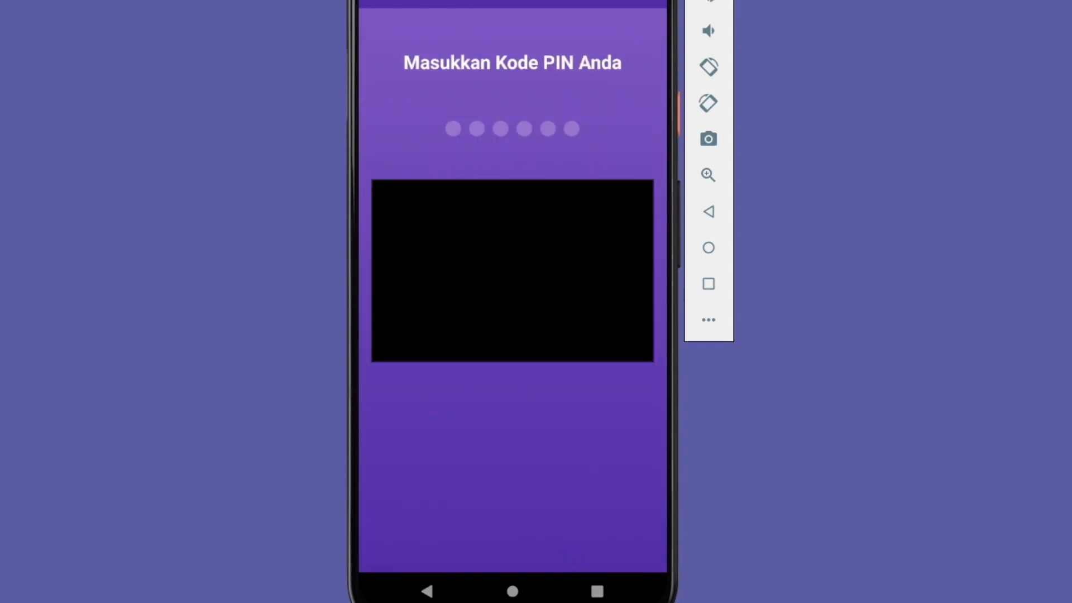
pyautogui.click(450, 251)
pyautogui.click(450, 251)
pyautogui.click(450, 251)
pyautogui.click(449, 251)
pyautogui.click(527, 241)
pyautogui.click(527, 240)
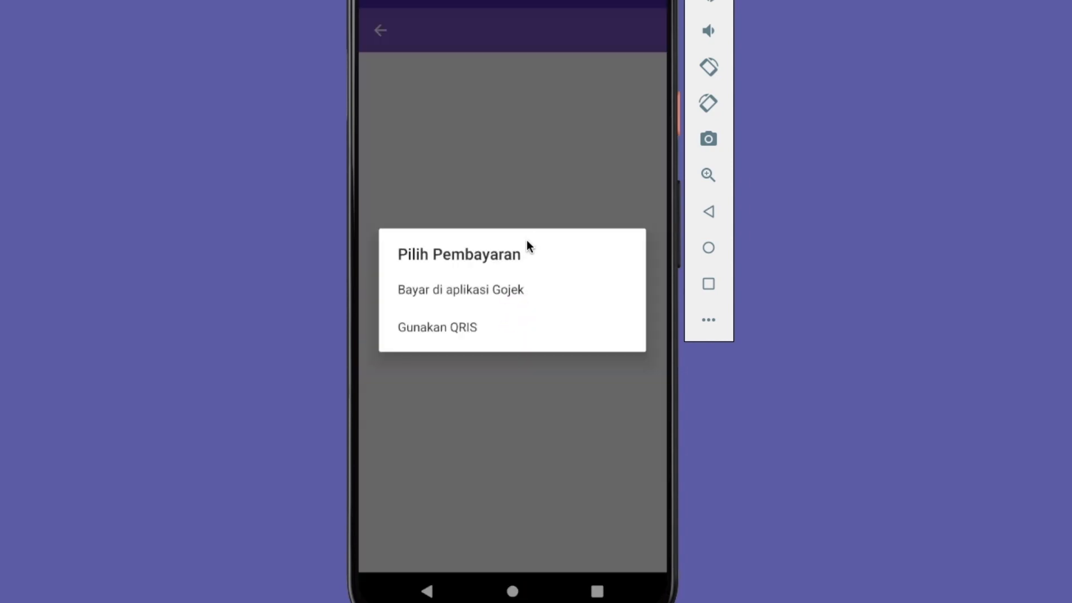
# Choose Gunakan QRIS and generate the Midtrans payment QR code through GoPay/e-Wallet Lainnya
pyautogui.click(488, 329)
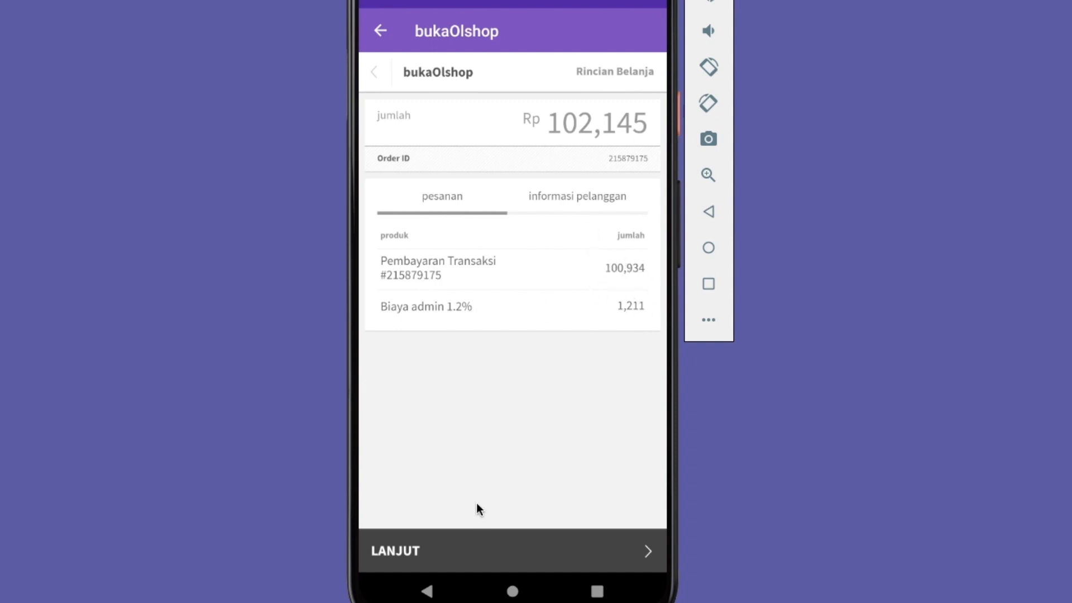
pyautogui.click(514, 550)
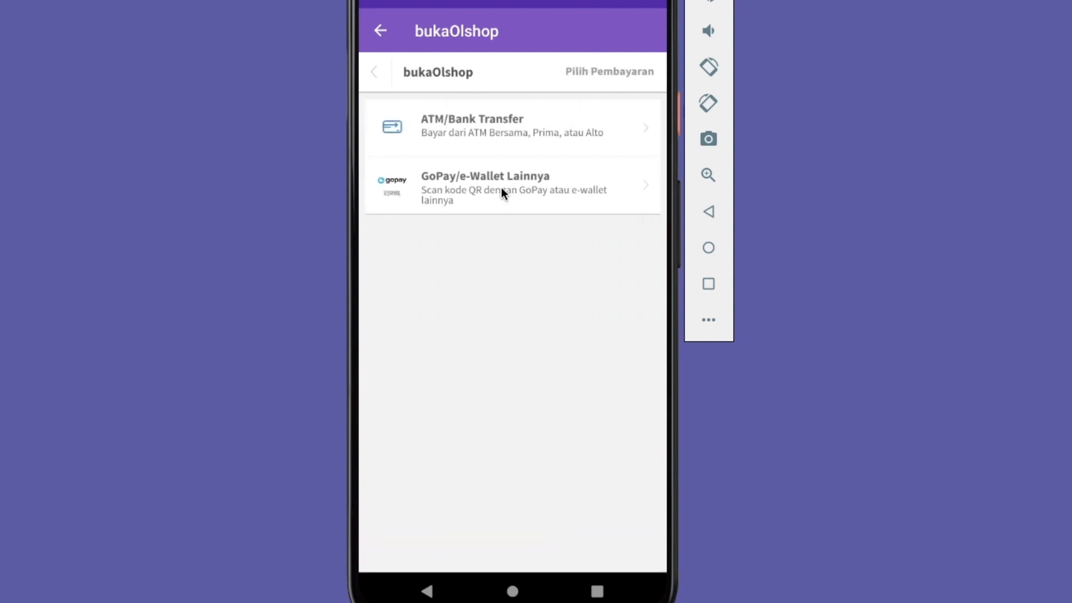
pyautogui.click(501, 190)
pyautogui.moveTo(544, 387); pyautogui.dragTo(508, 312)
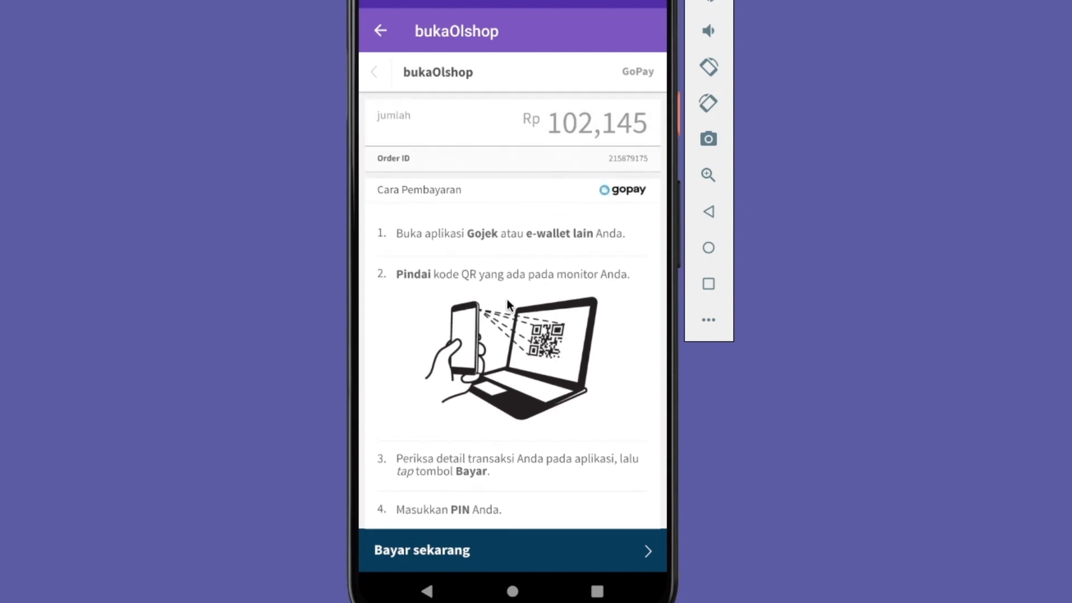
pyautogui.click(481, 543)
# Review the payment QR code, declare the payment as made, and return to the store's home page
pyautogui.moveTo(599, 274); pyautogui.dragTo(603, 152)
pyautogui.moveTo(564, 279); pyautogui.dragTo(528, 431)
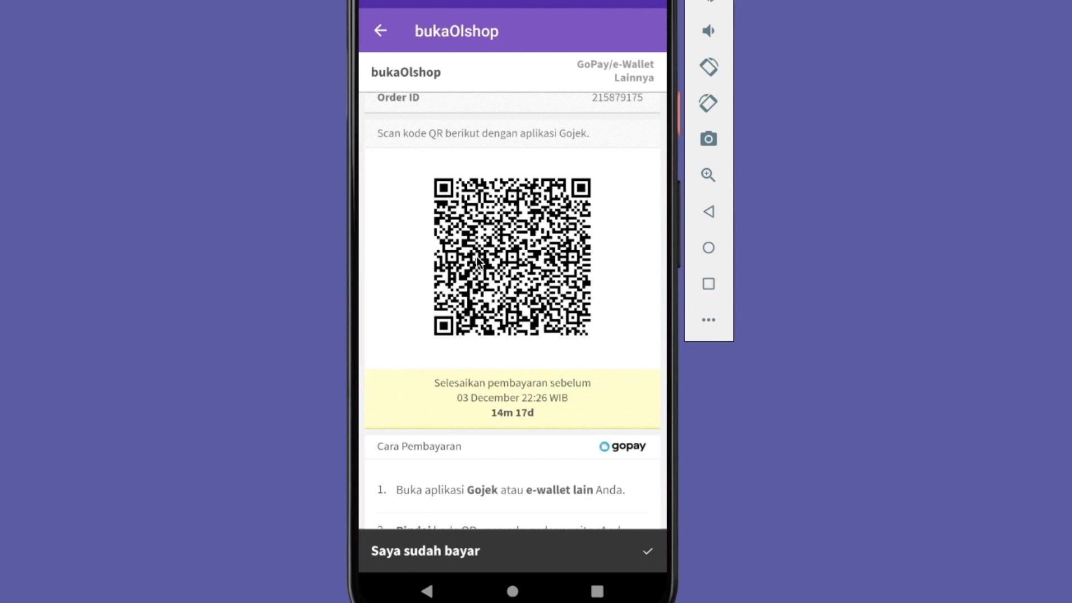
pyautogui.moveTo(528, 343); pyautogui.dragTo(498, 510)
pyautogui.click(480, 553)
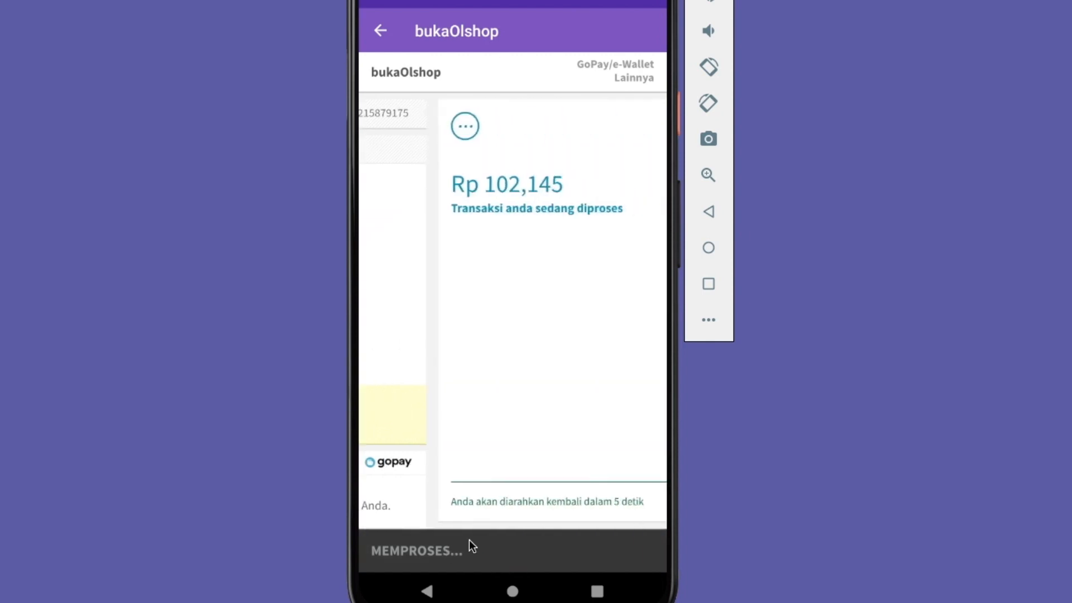
pyautogui.click(438, 562)
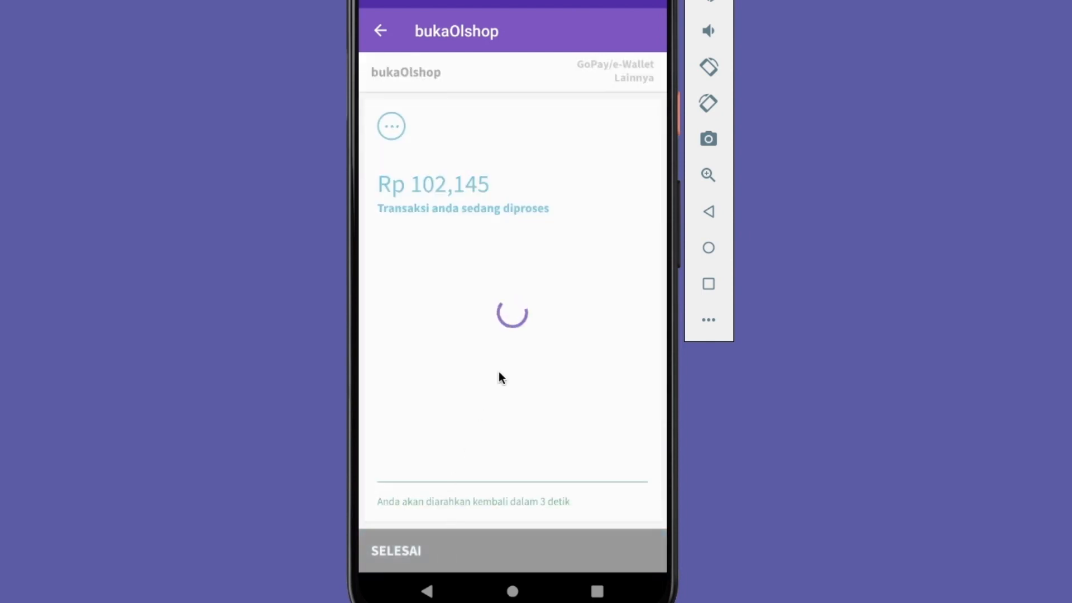
pyautogui.moveTo(546, 403); pyautogui.dragTo(546, 335)
pyautogui.click(372, 19)
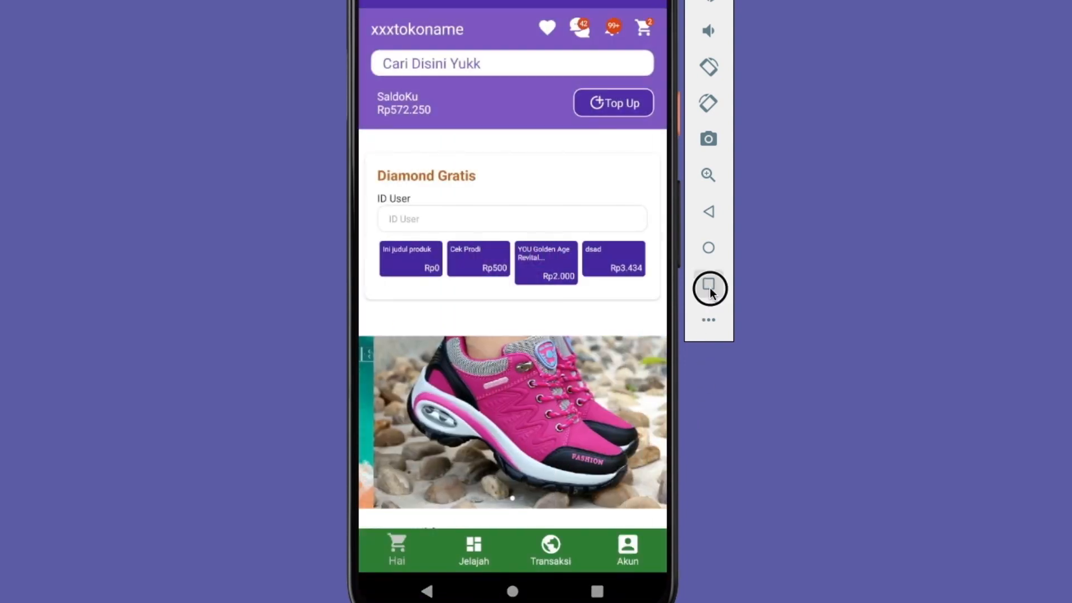
# Open the details of the newest Produk Terbaik Pengecekan order in the Tagihan list and review its payment section
pyautogui.click(708, 284)
pyautogui.click(518, 261)
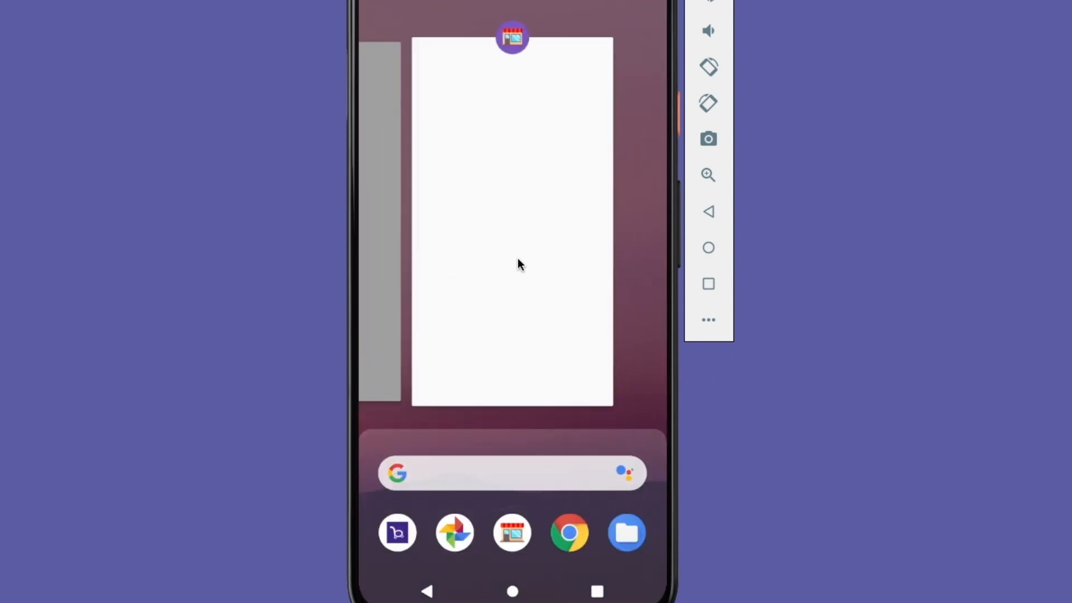
pyautogui.click(545, 542)
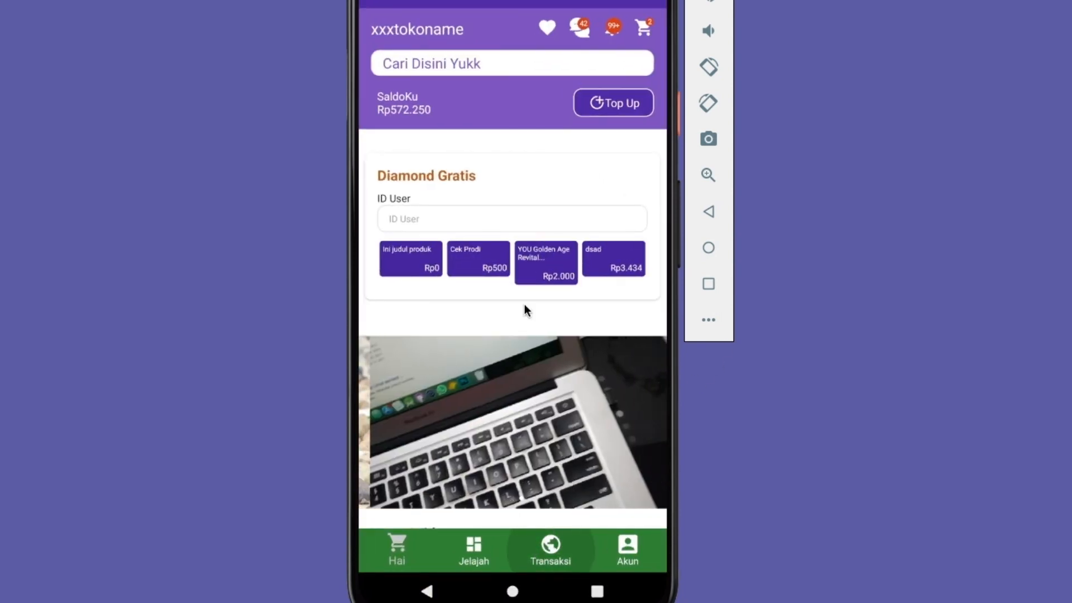
pyautogui.click(418, 110)
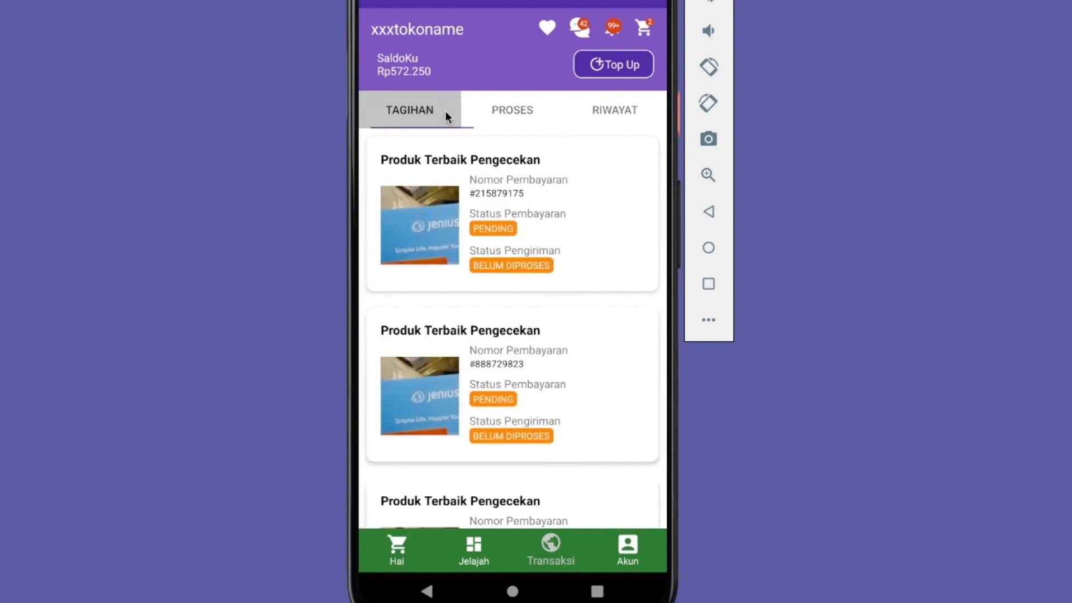
pyautogui.click(478, 246)
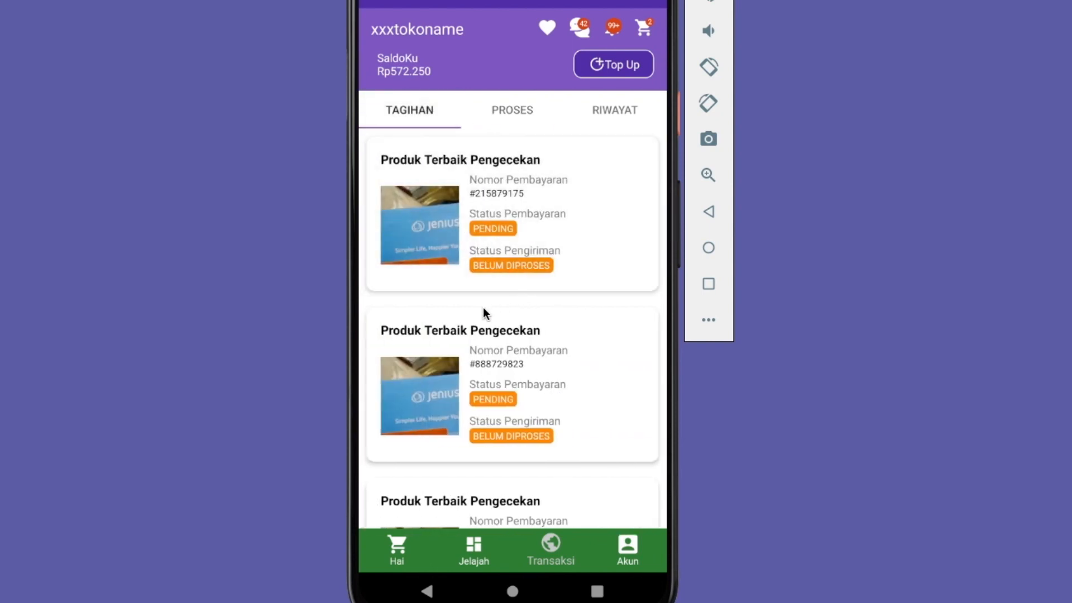
pyautogui.moveTo(571, 411); pyautogui.dragTo(554, 335)
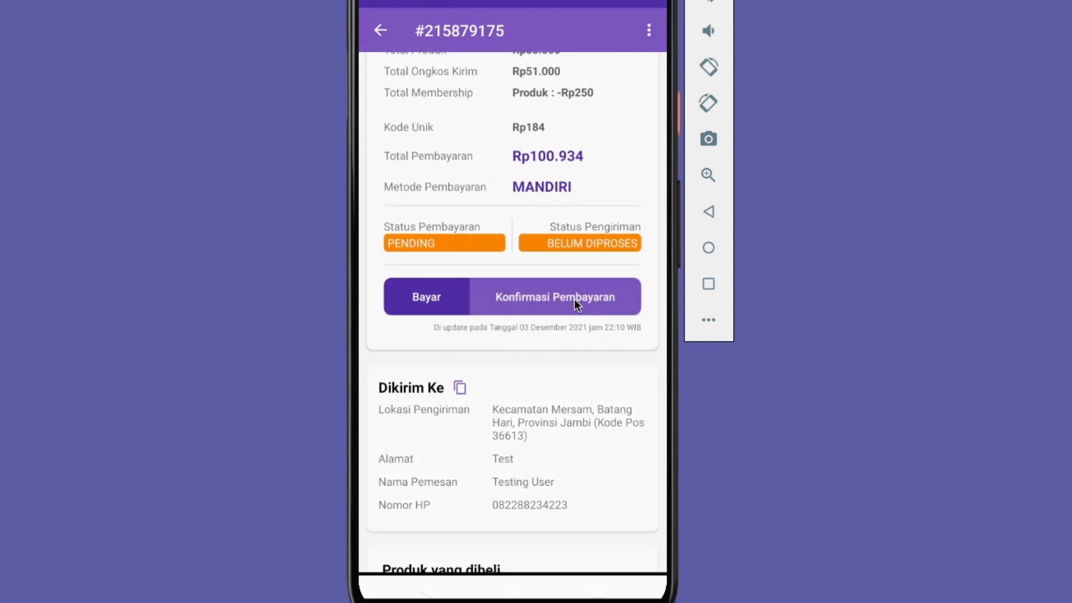
# View the order's manual Konfirmasi Pembayaran form, go back, and reopen its payment page with Gunakan QRIS
pyautogui.click(576, 304)
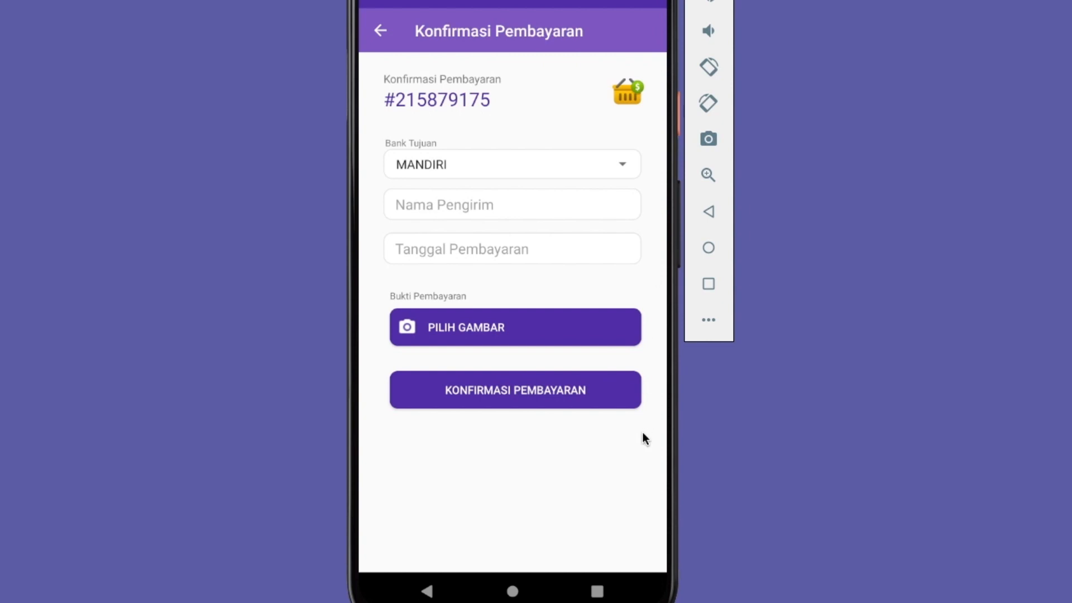
pyautogui.click(380, 35)
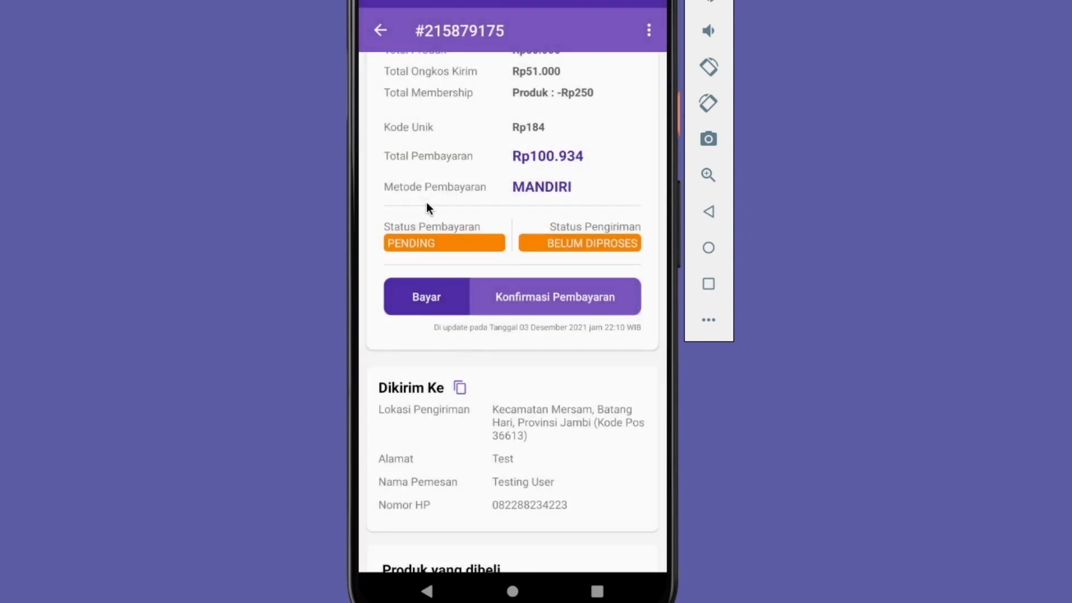
pyautogui.click(438, 307)
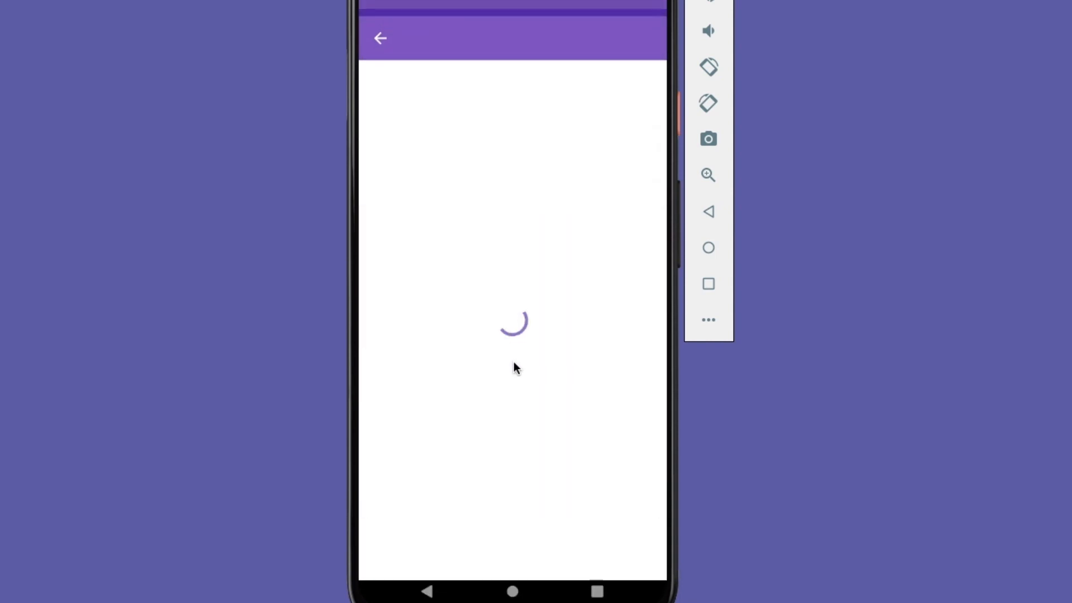
pyautogui.click(485, 325)
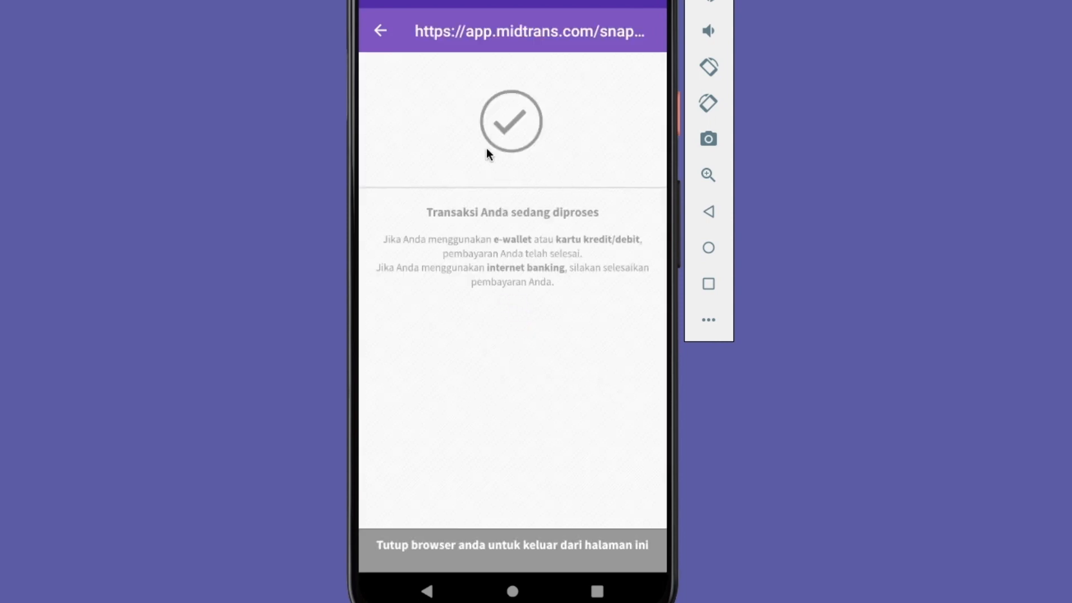
# Leave the Midtrans payment page, switch to the bukaOlshop management app, and open the Payment Gateway Midtrans integration
pyautogui.click(381, 35)
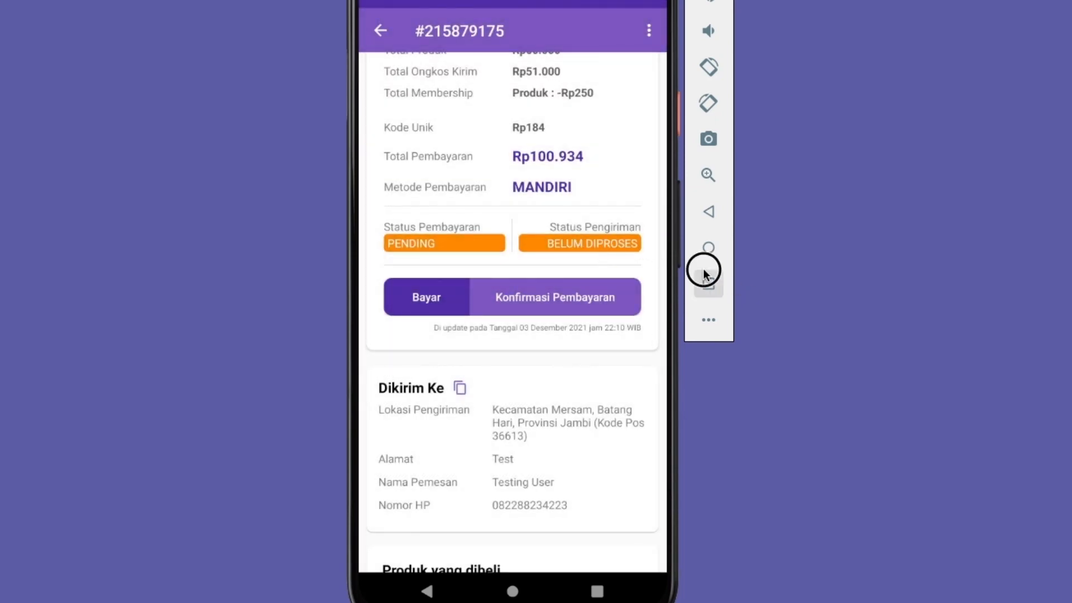
pyautogui.click(392, 221)
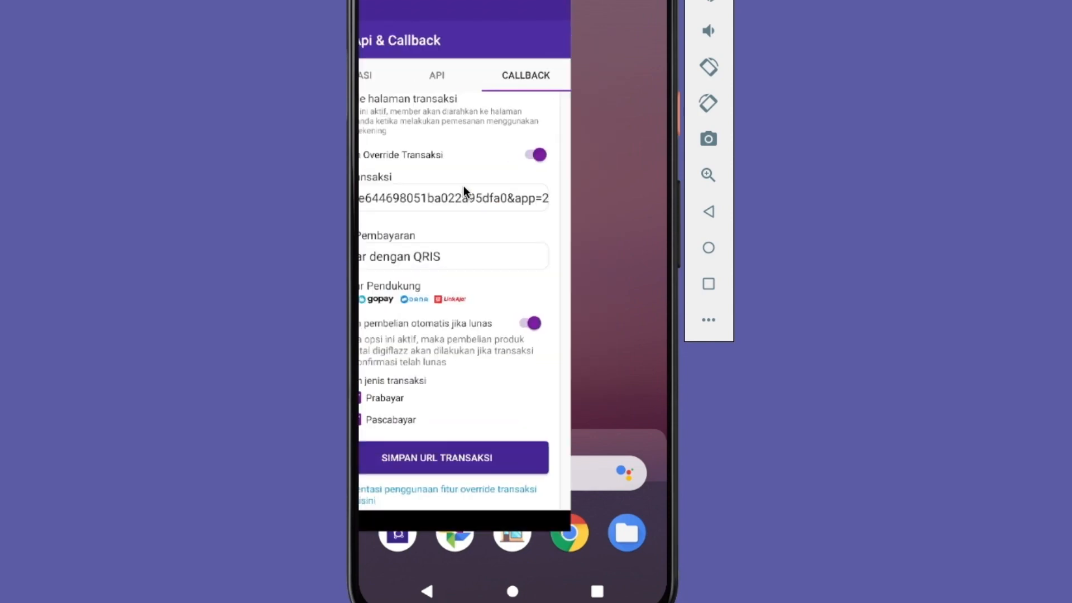
pyautogui.click(410, 72)
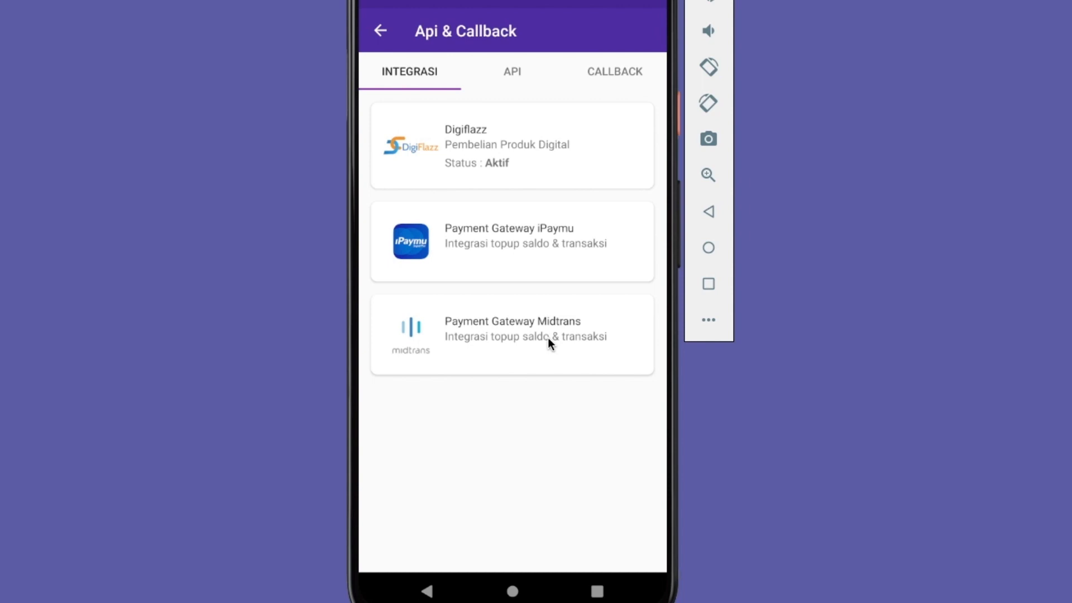
pyautogui.click(532, 329)
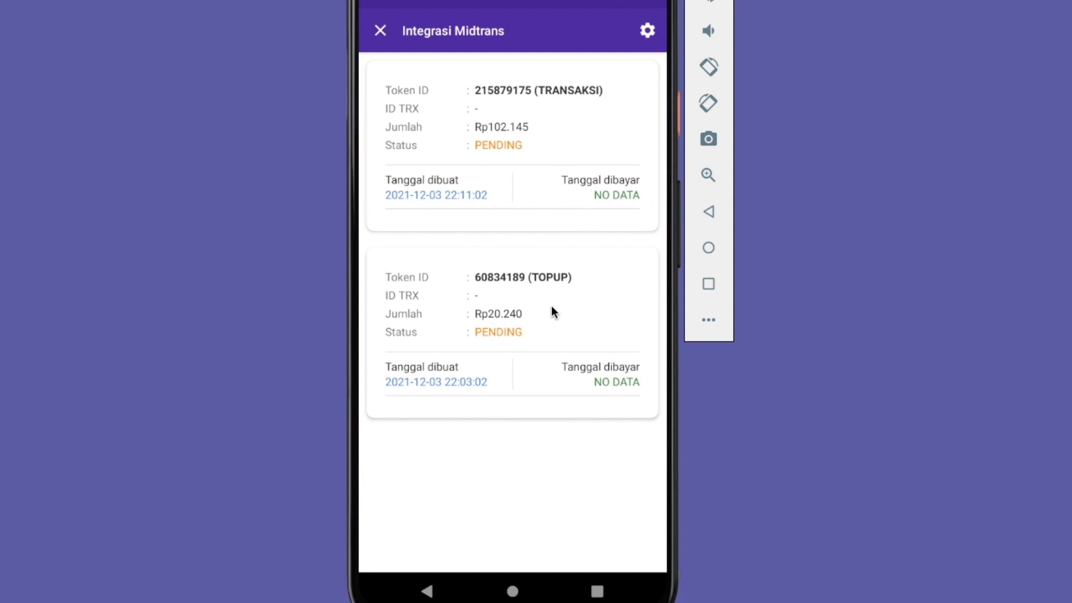
# Examine the TOPUP and TRANSAKSI entries in the Midtrans integration list and view the actions available for the TRANSAKSI entry
pyautogui.click(546, 277)
pyautogui.click(564, 115)
pyautogui.click(544, 97)
pyautogui.click(467, 308)
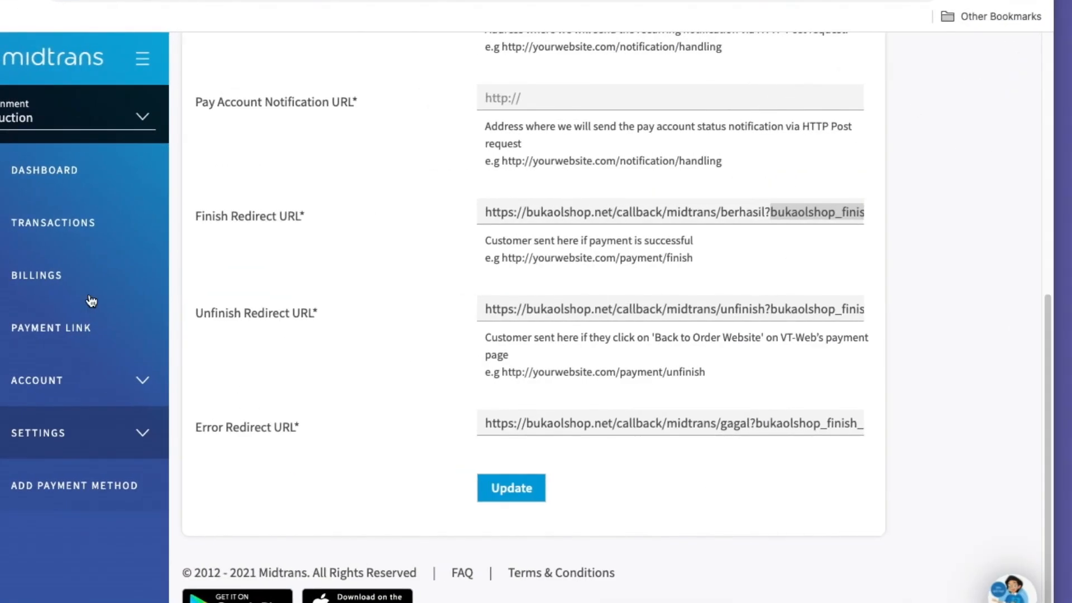
# View the Transactions list and its search form with the Transaction ID filter in the Midtrans dashboard, then return to the bukaOlshop app
pyautogui.click(109, 232)
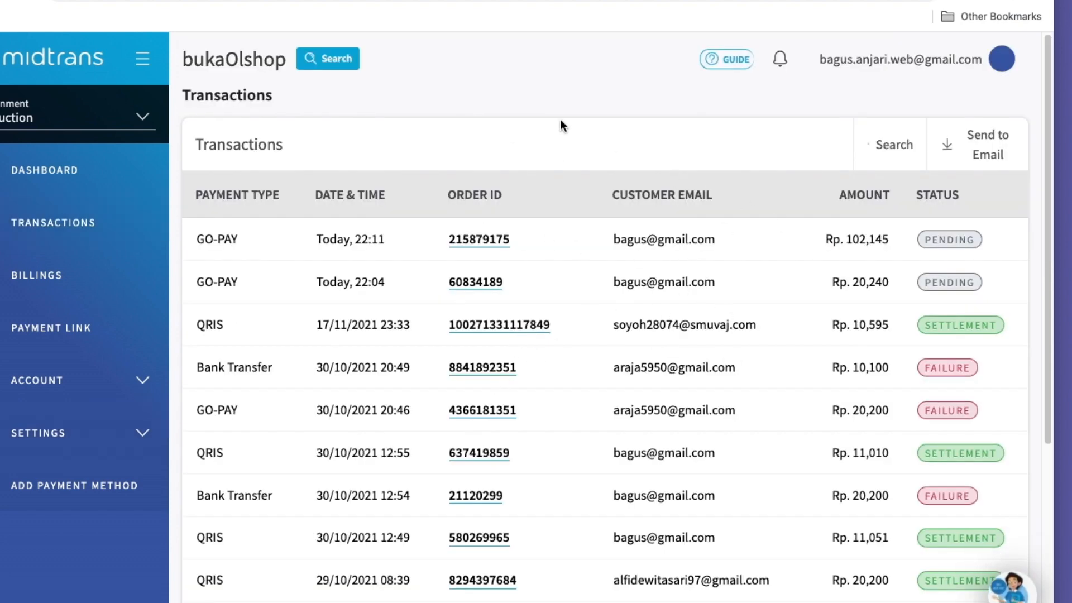
pyautogui.click(891, 145)
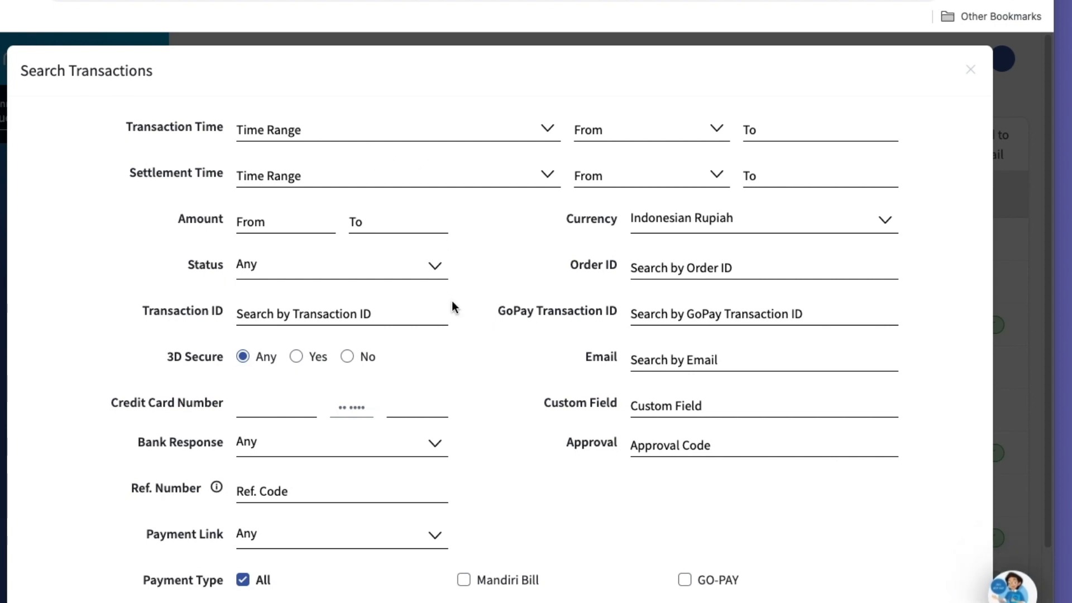
pyautogui.scroll(-3, 451, 304)
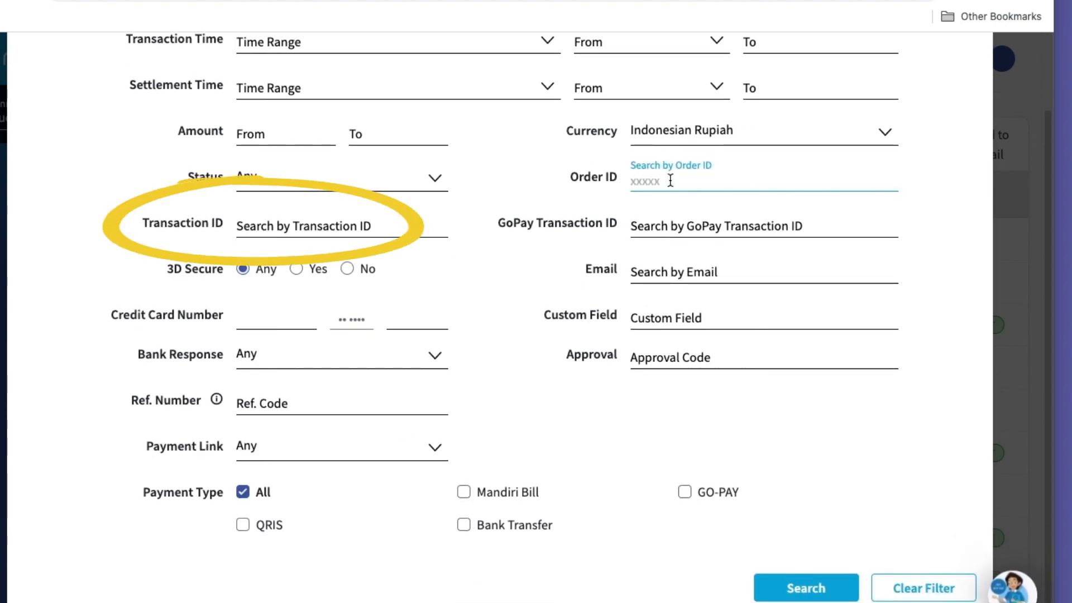
pyautogui.click(1027, 368)
pyautogui.press('super+Tab')
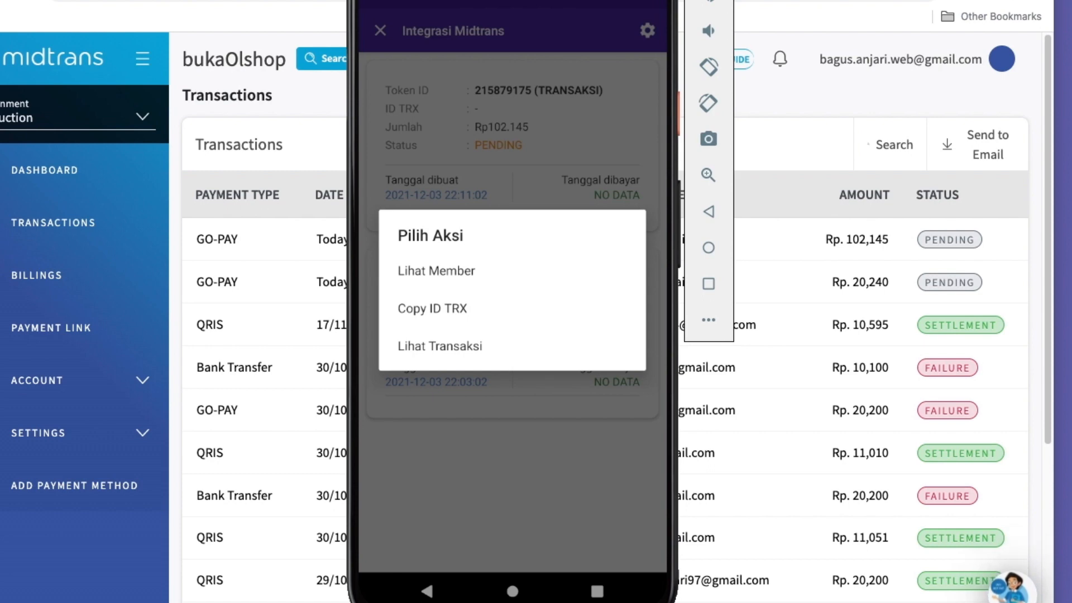
pyautogui.click(92, 2)
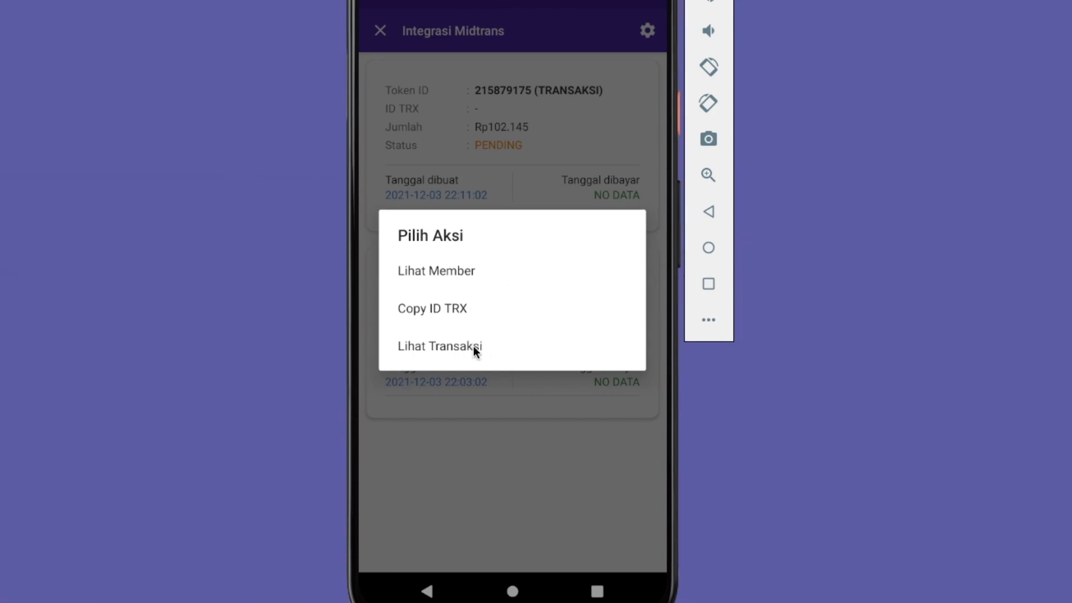
# View the order behind the TRANSAKSI entry with Lihat Transaksi, then review the actions available for the TOPUP entry
pyautogui.click(479, 345)
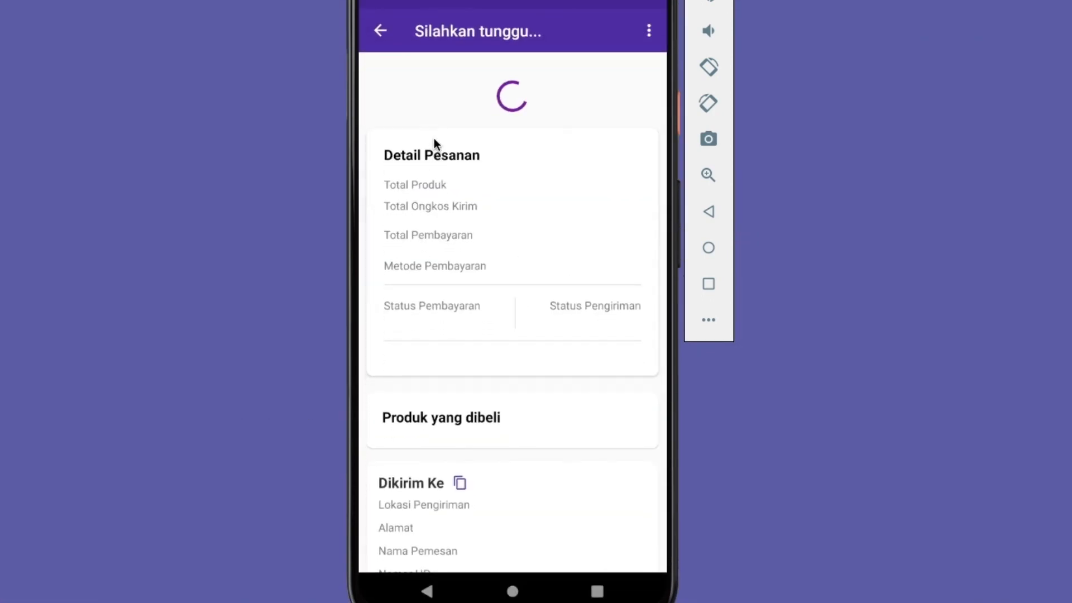
pyautogui.click(385, 31)
pyautogui.click(481, 316)
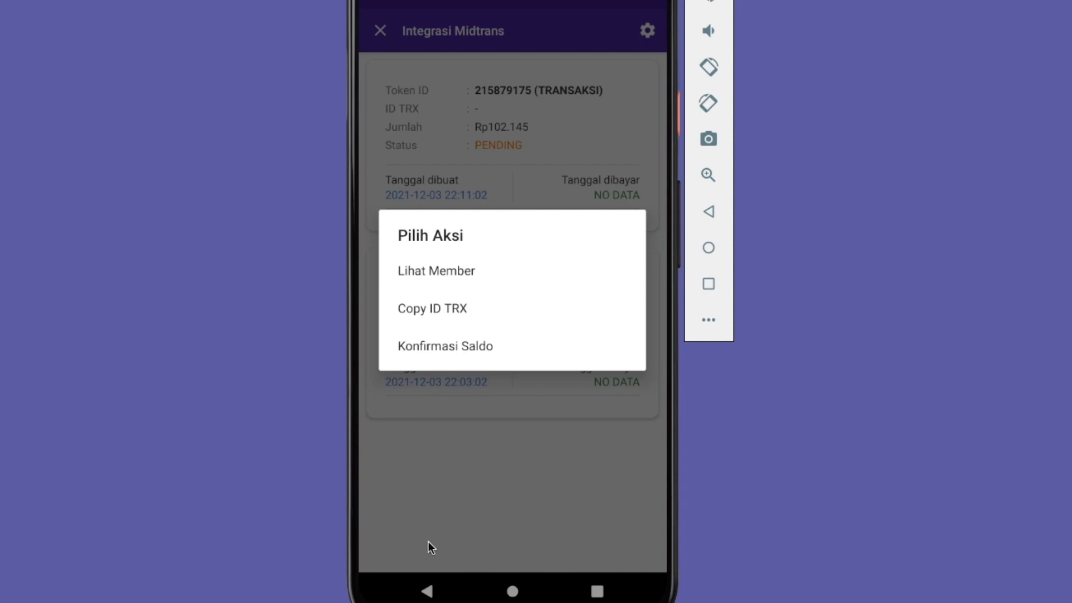
pyautogui.click(540, 444)
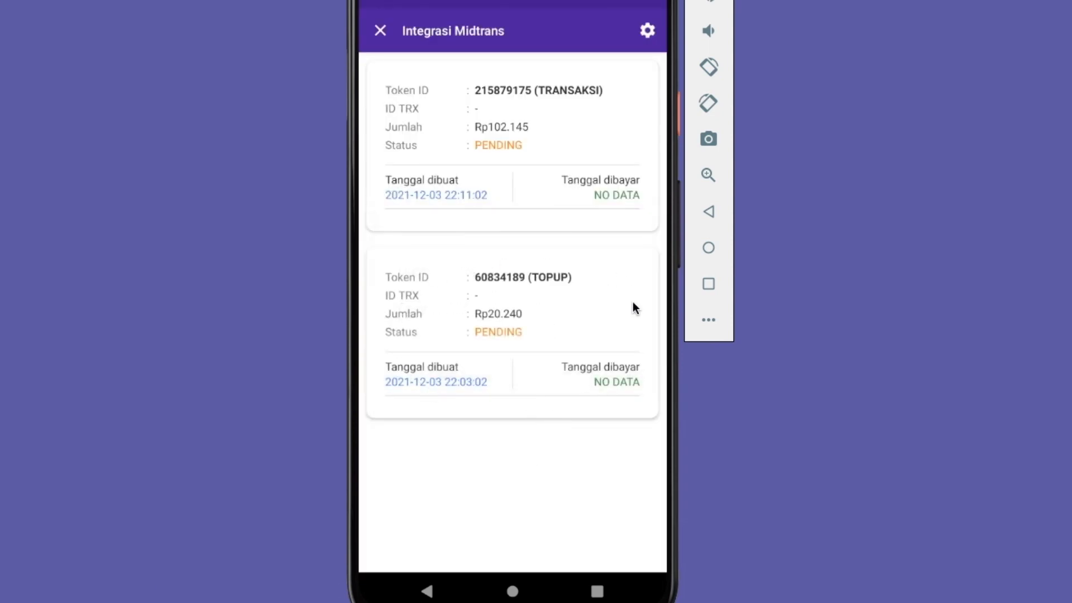
pyautogui.click(537, 300)
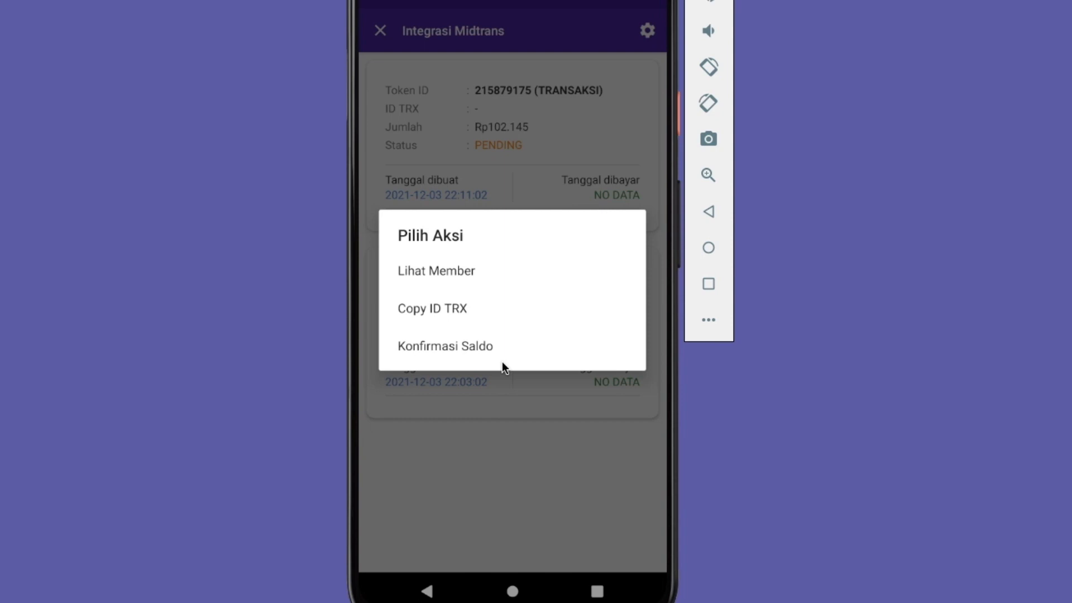
pyautogui.click(505, 422)
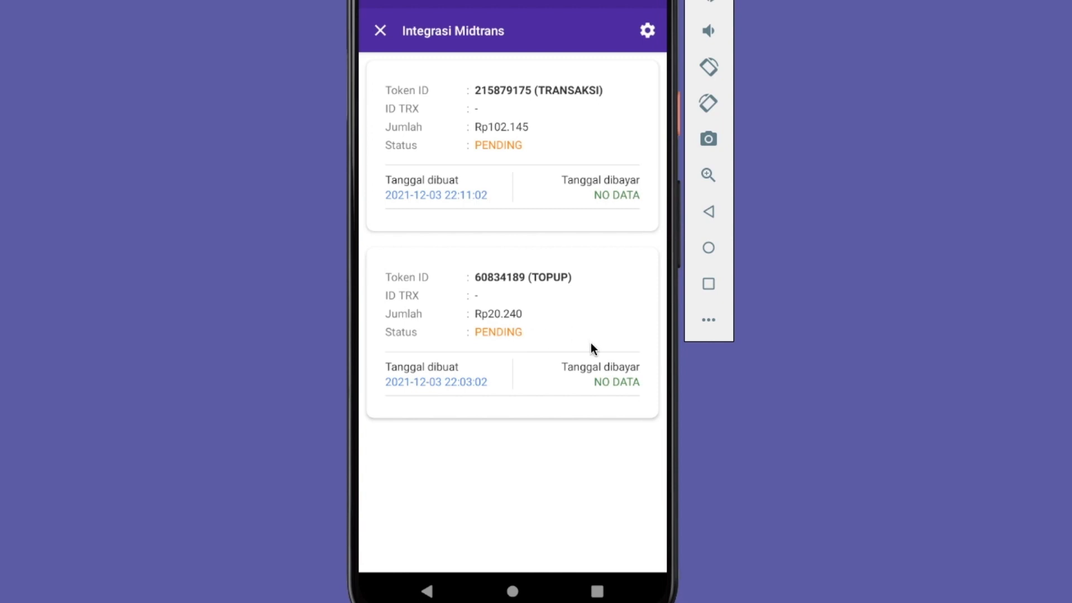
pyautogui.click(571, 315)
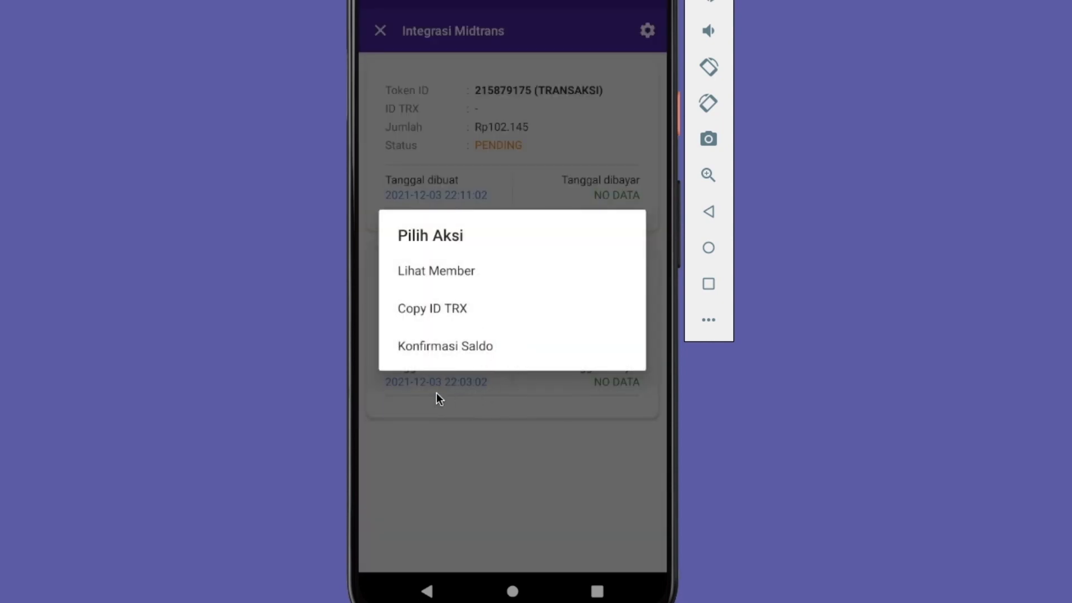
pyautogui.click(505, 440)
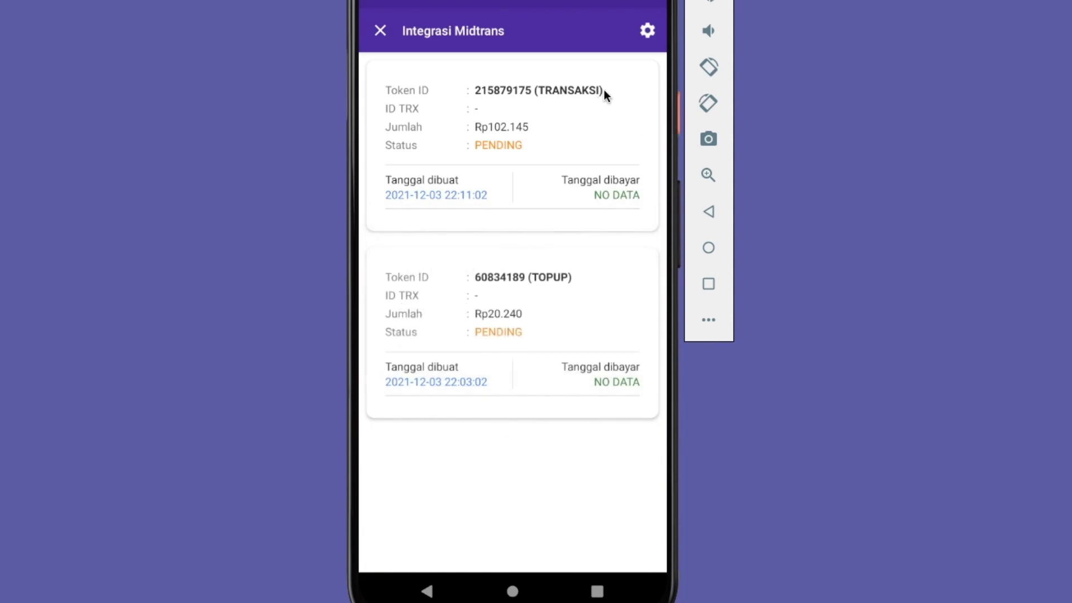
# Copy the URL Override from the Payment Gateway iPaymu integration settings and return to Api & Callback
pyautogui.click(381, 30)
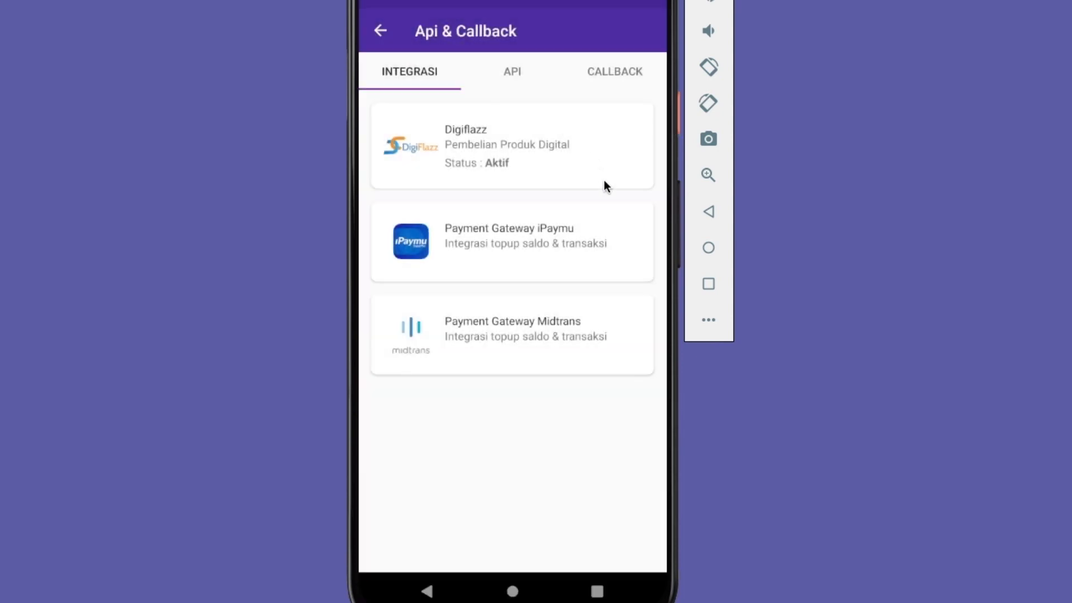
pyautogui.click(493, 250)
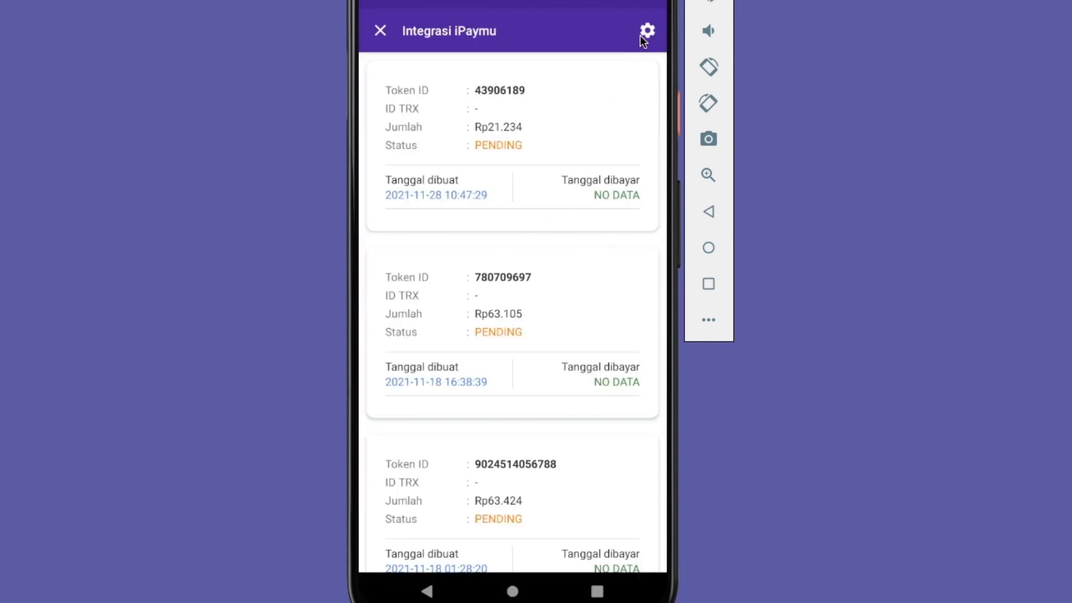
pyautogui.click(646, 31)
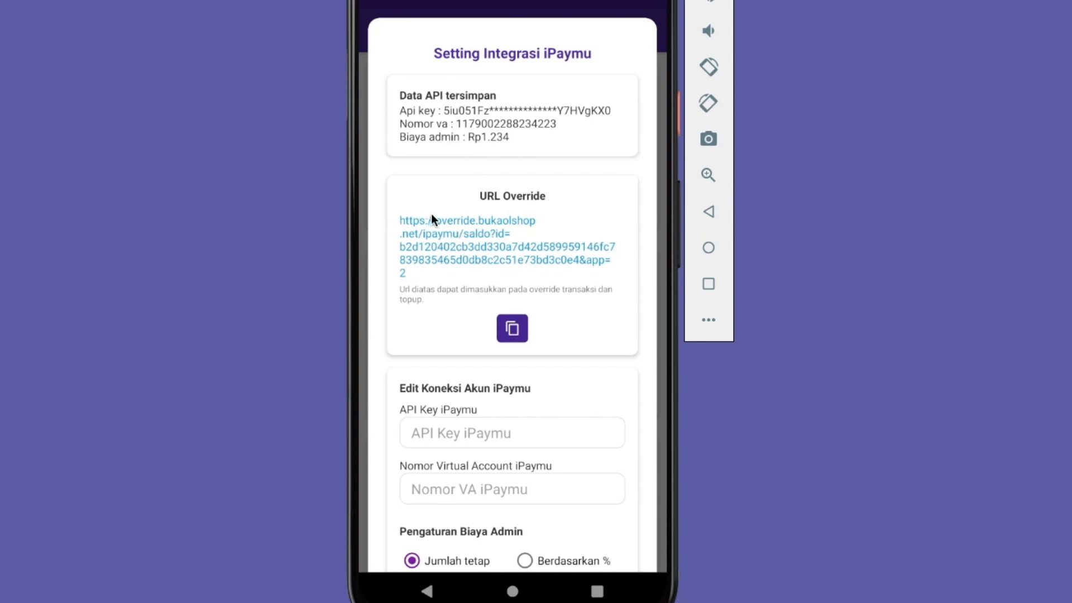
pyautogui.click(513, 327)
pyautogui.click(707, 211)
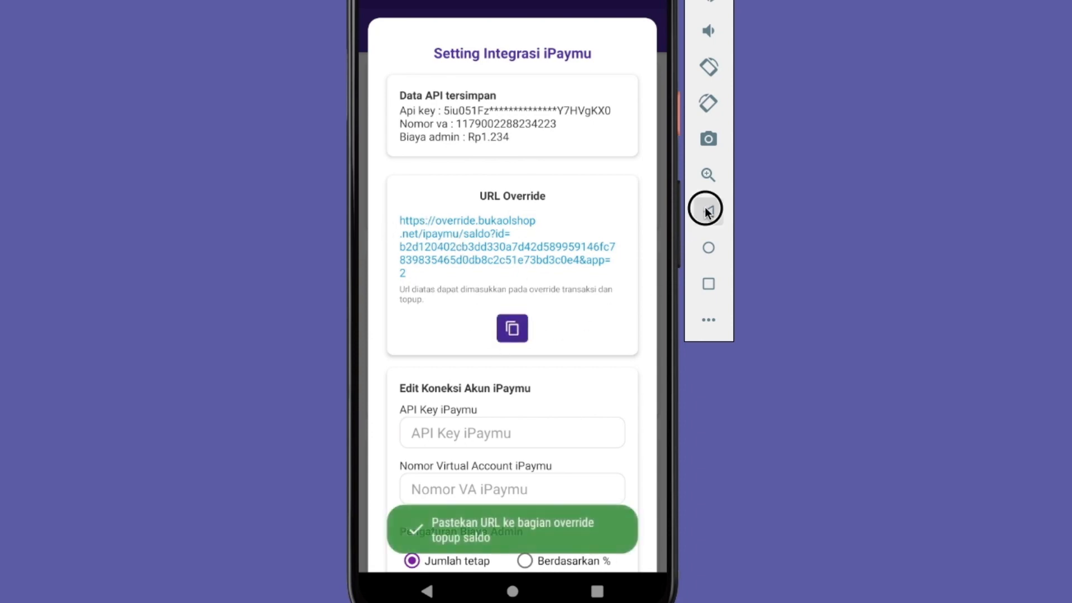
pyautogui.click(380, 31)
# Replace the URL proses topup in the callback settings with the copied iPaymu override URL
pyautogui.click(638, 65)
pyautogui.moveTo(554, 321); pyautogui.dragTo(515, 336)
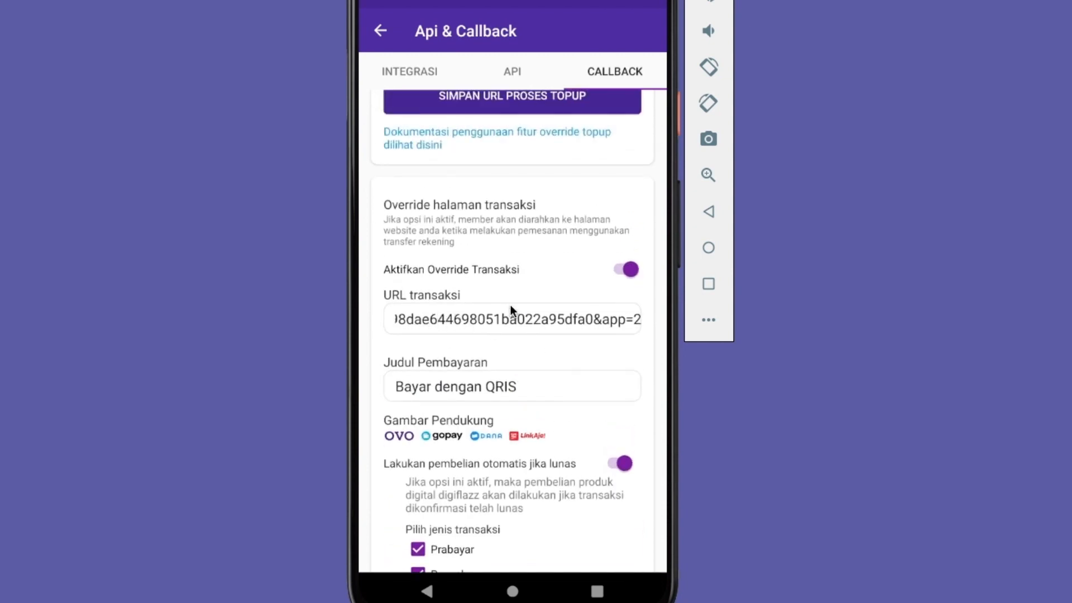
pyautogui.moveTo(539, 250); pyautogui.dragTo(550, 322)
pyautogui.click(471, 239)
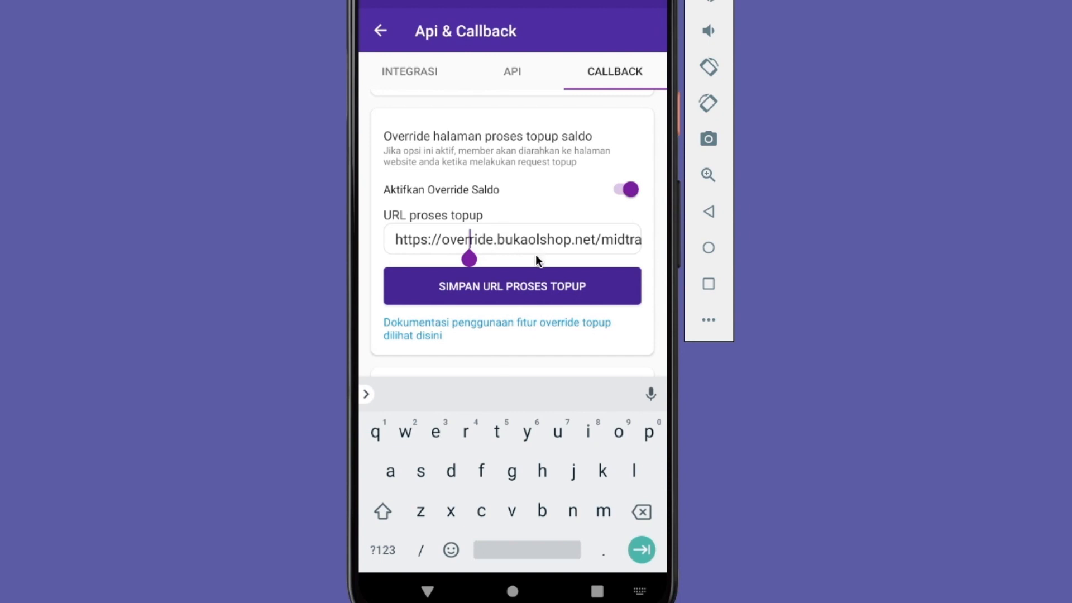
pyautogui.click(564, 233)
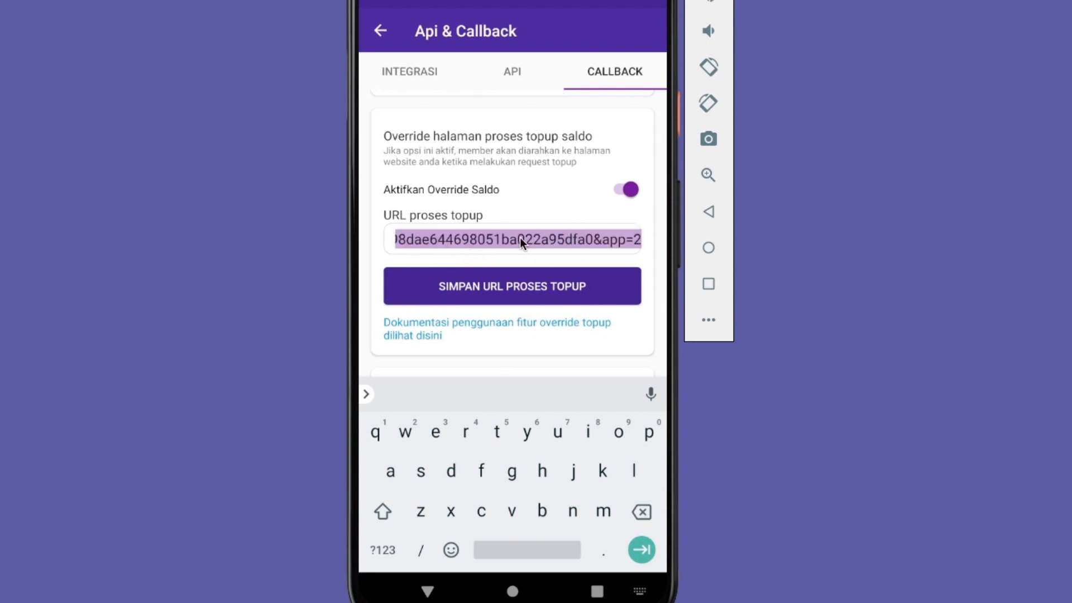
pyautogui.click(557, 205)
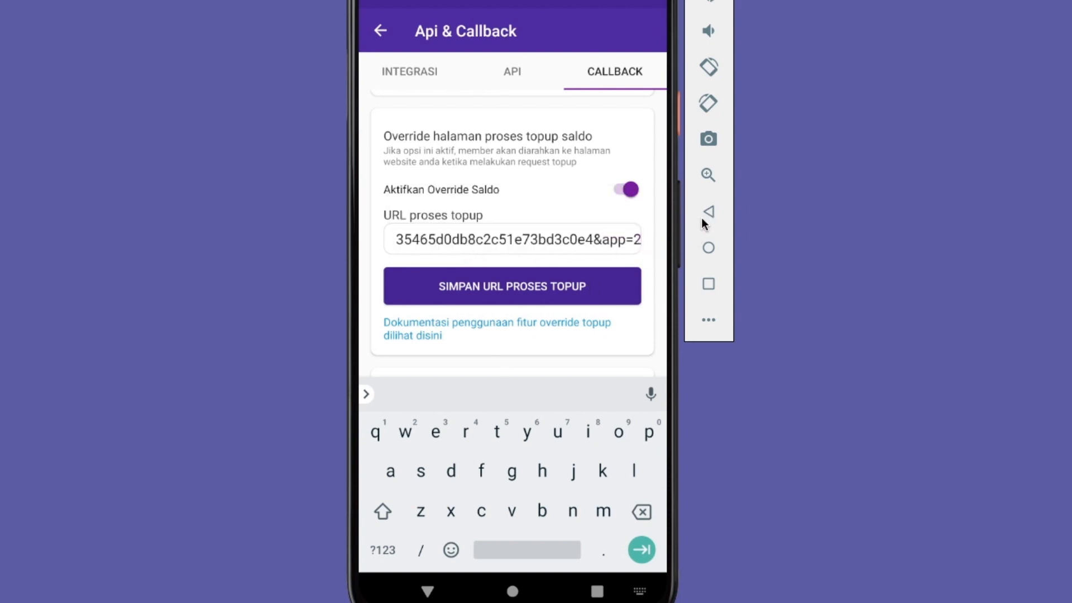
# Replace the URL transaksi with the copied iPaymu override URL and save it, accepting the server's URL check
pyautogui.moveTo(581, 354); pyautogui.dragTo(614, 148)
pyautogui.click(545, 304)
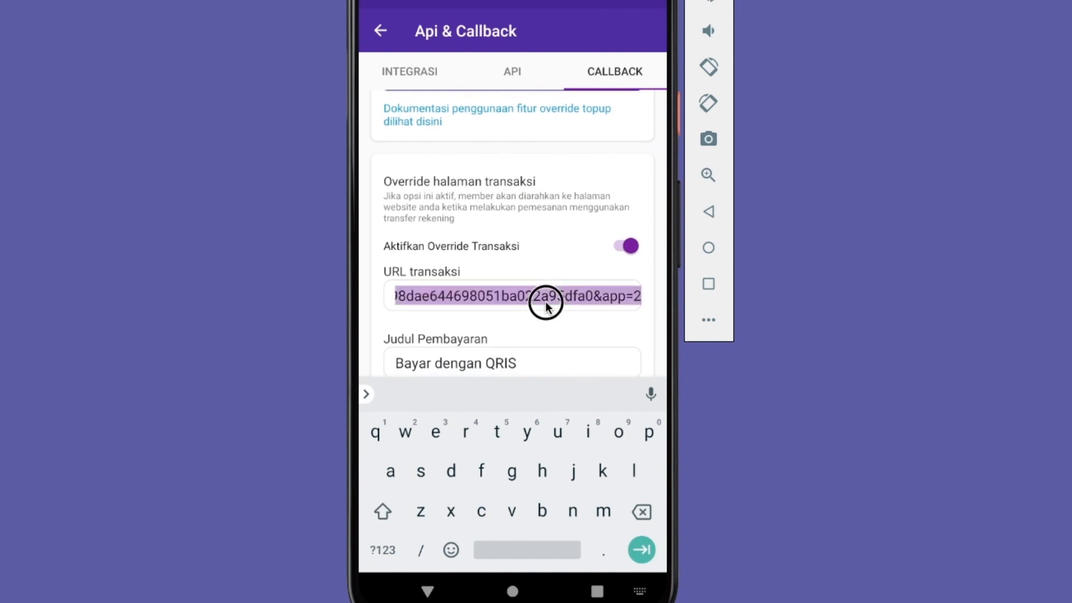
pyautogui.click(562, 265)
pyautogui.click(710, 214)
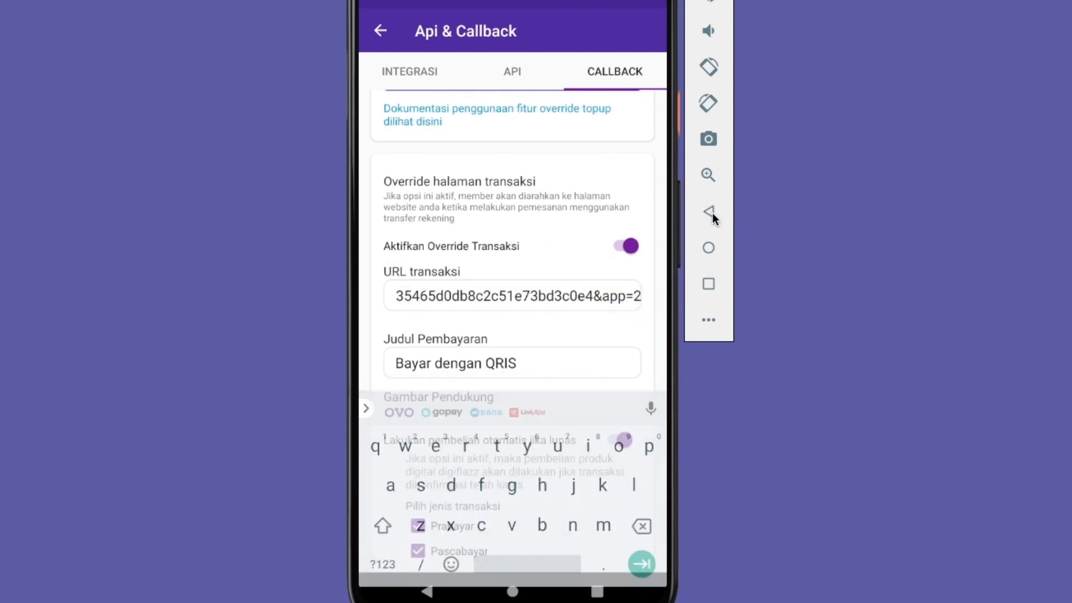
pyautogui.scroll(-3, 544, 424)
pyautogui.click(541, 518)
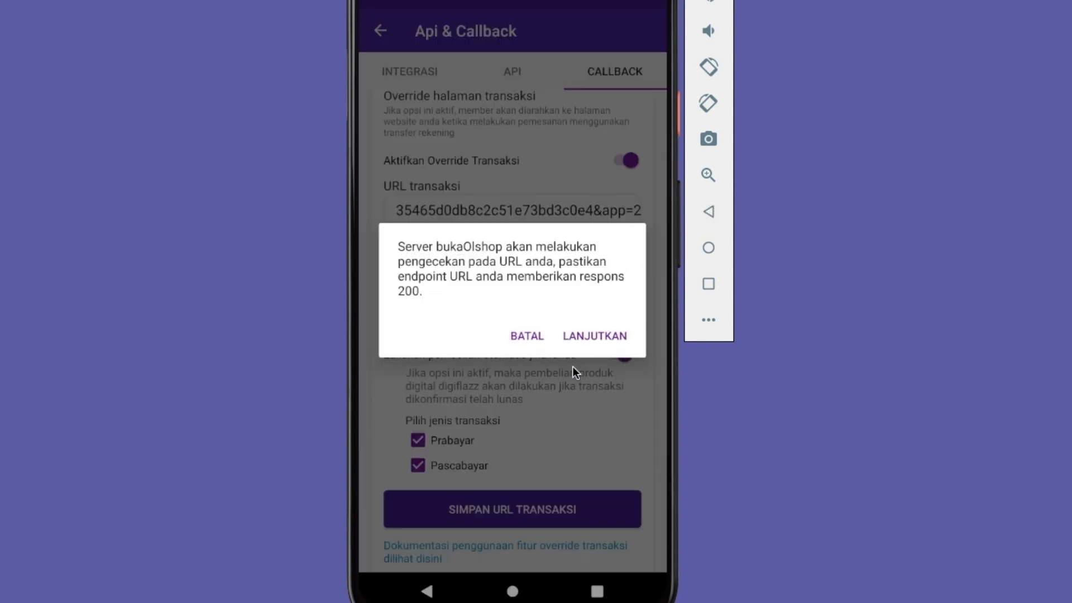
pyautogui.click(586, 333)
# Save the URL proses topup for the balance top-up override, accepting the server's URL check
pyautogui.moveTo(605, 130); pyautogui.dragTo(540, 406)
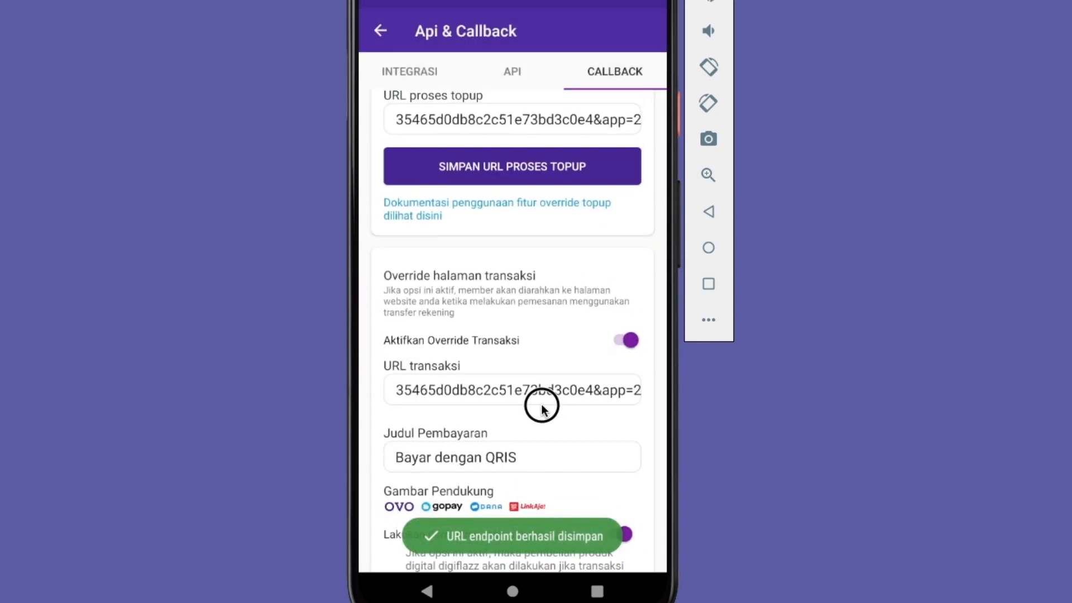
pyautogui.click(547, 254)
pyautogui.click(598, 344)
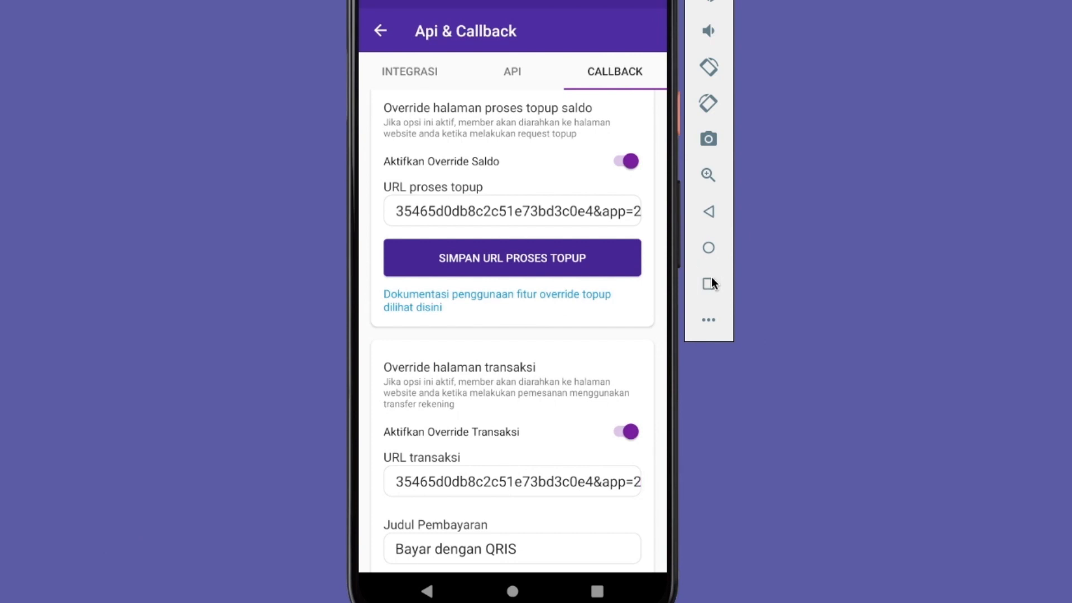
# Switch to the store app, leave the order details, and return to the store's home page
pyautogui.hotkey('ctrl', 'o')
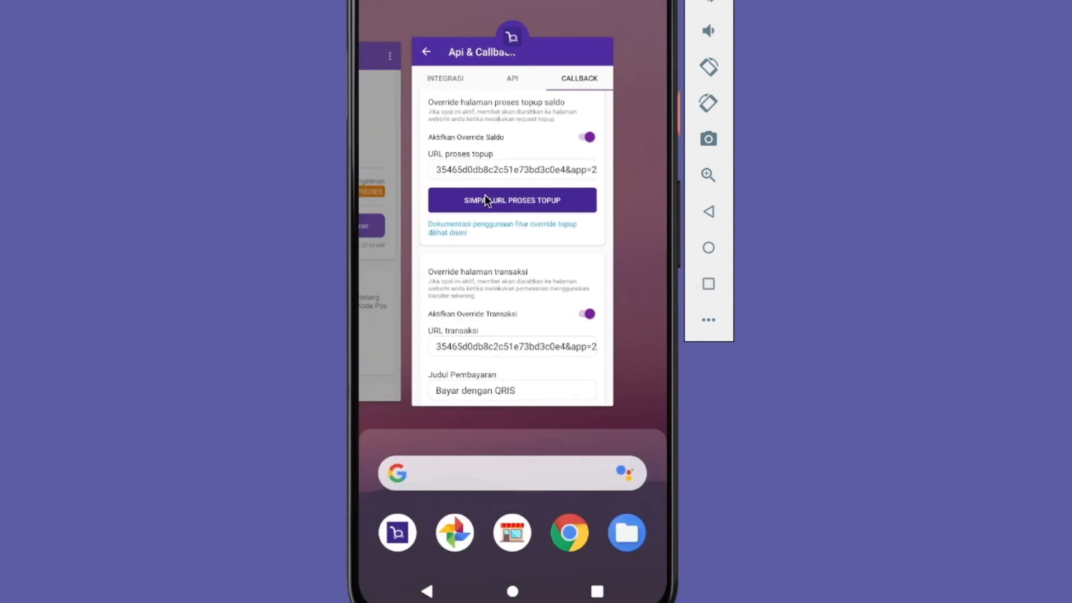
pyautogui.click(383, 120)
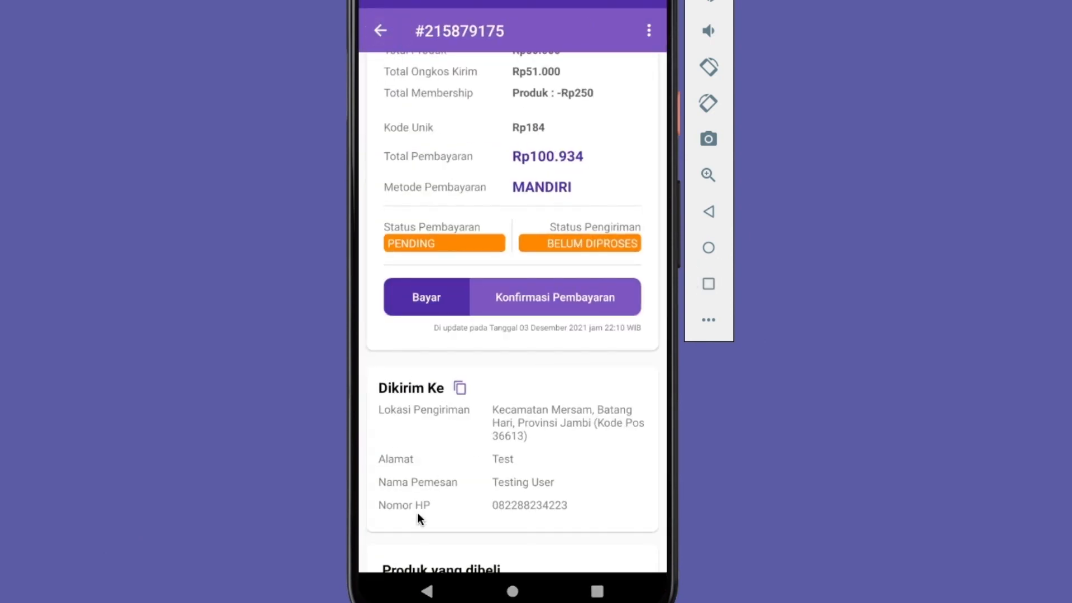
pyautogui.hotkey('ctrl', 'BackSpace')
pyautogui.click(413, 543)
# Open the balance top-up from the store's home page and cancel the pending top-up session, confirming the cancellation
pyautogui.click(625, 114)
pyautogui.hotkey('ctrl', 'BackSpace')
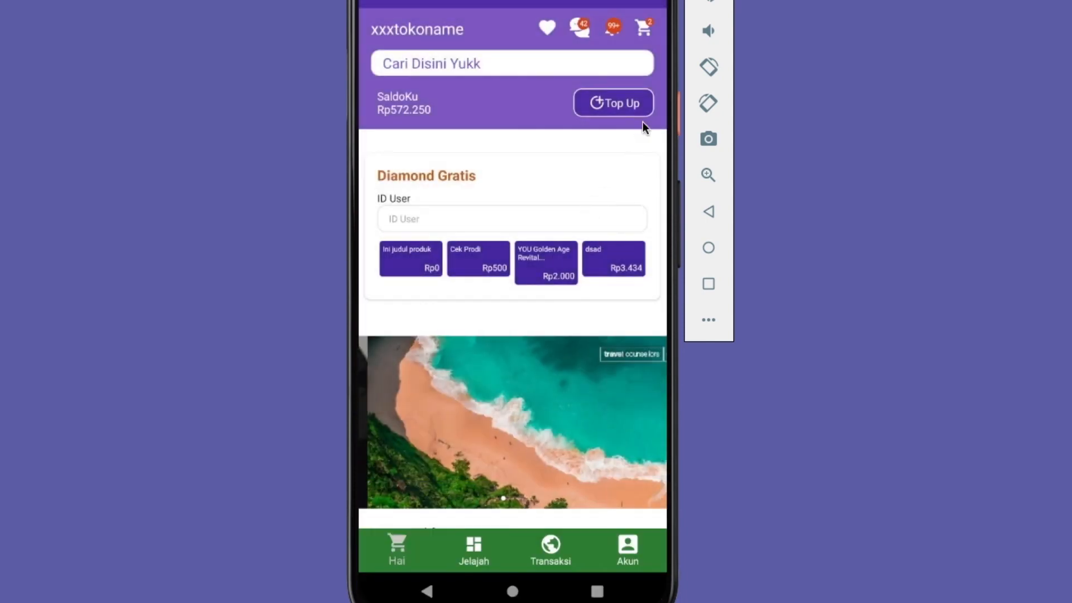
pyautogui.click(652, 25)
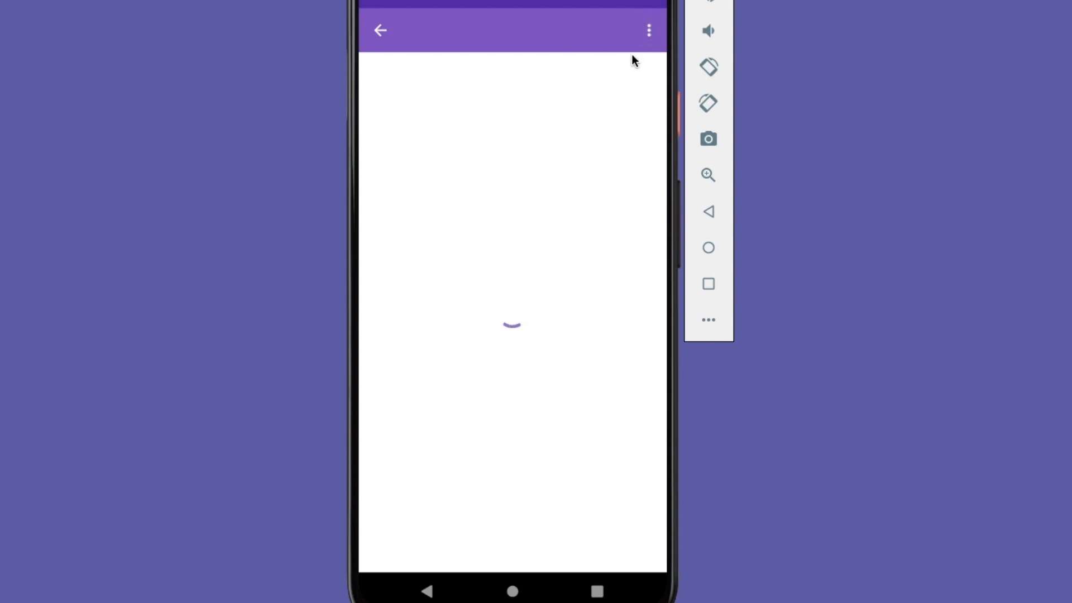
pyautogui.click(602, 39)
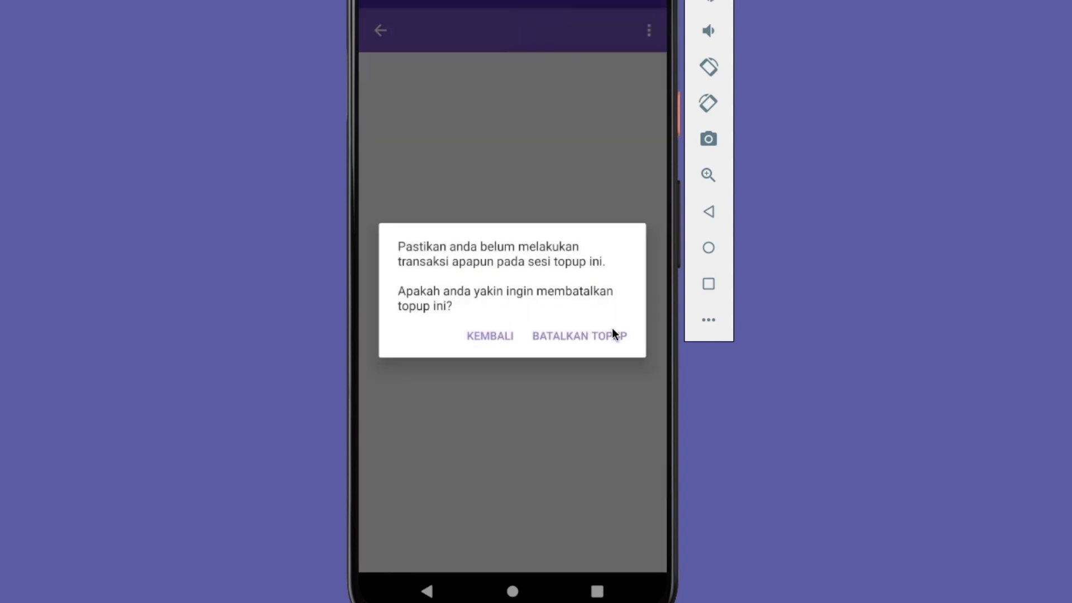
pyautogui.click(612, 333)
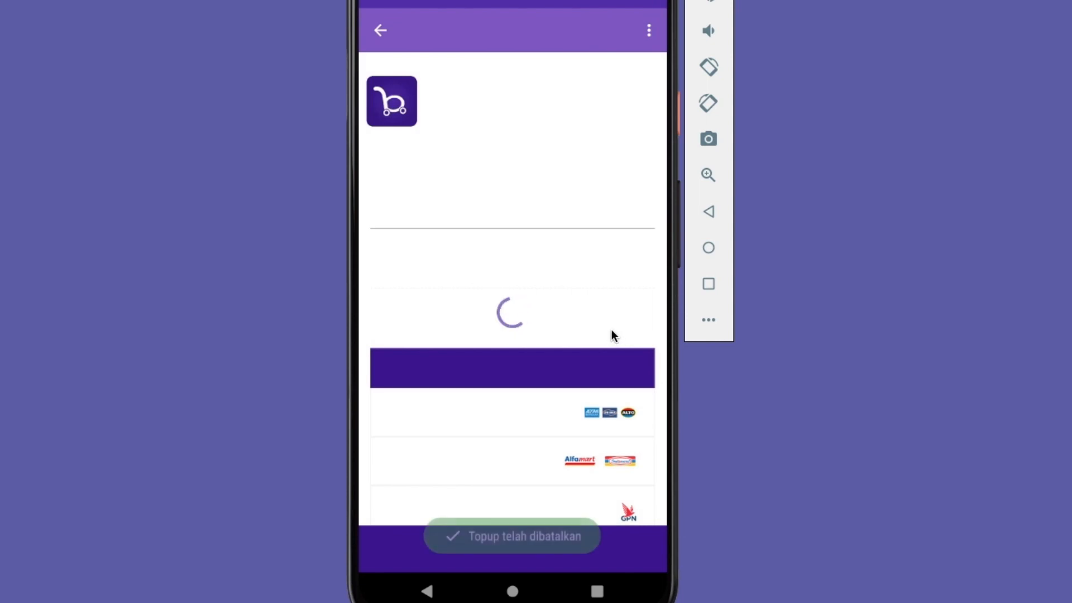
# Request a new Rp20.000 balance top-up, check the iPaymu payment page's charges and payment methods, and leave it
pyautogui.click(628, 111)
pyautogui.click(425, 246)
pyautogui.click(488, 343)
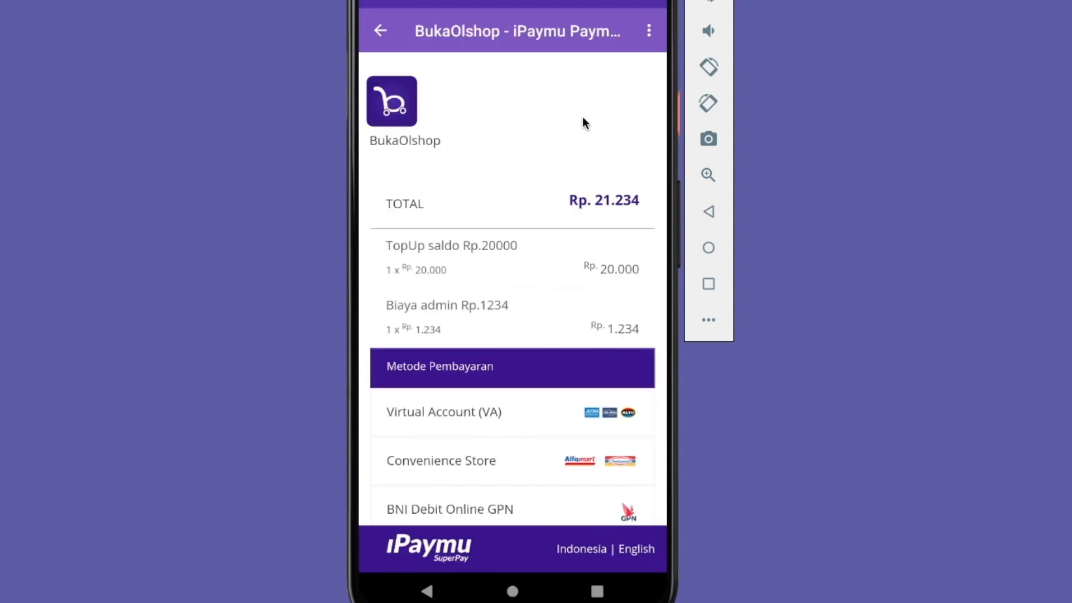
pyautogui.moveTo(609, 431); pyautogui.dragTo(578, 387)
pyautogui.click(381, 34)
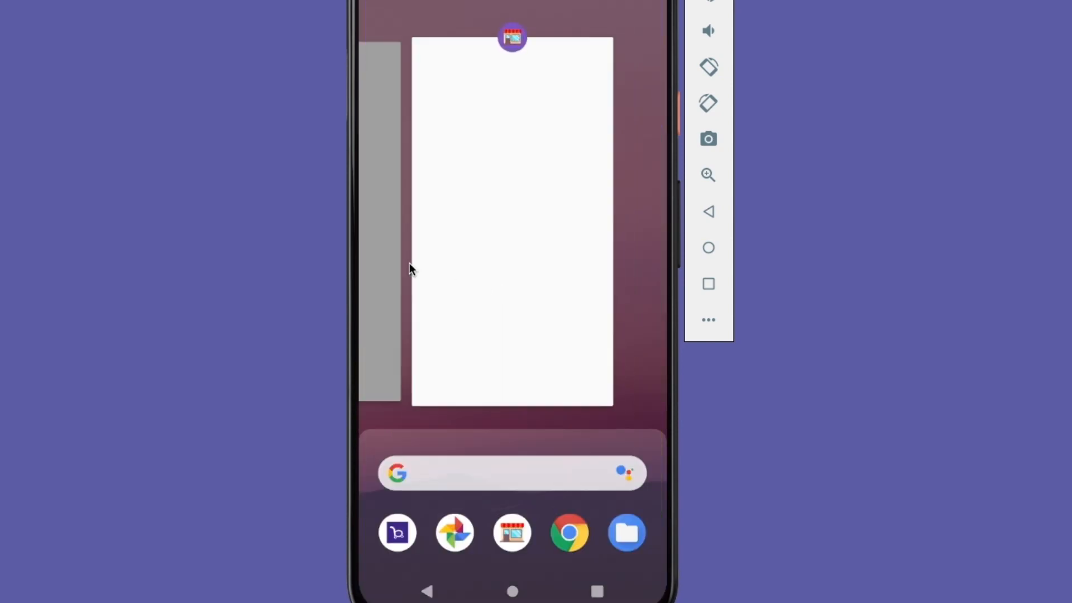
# Switch to the store management app, examine the URL Override in the iPaymu integration settings, and close them
pyautogui.click(394, 257)
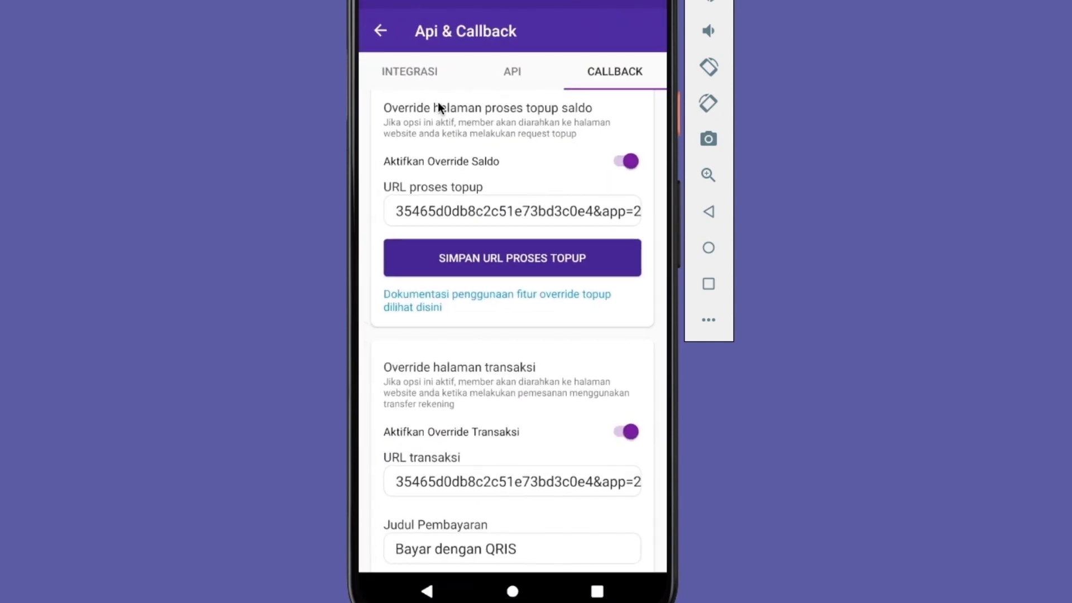
pyautogui.click(399, 79)
pyautogui.click(558, 246)
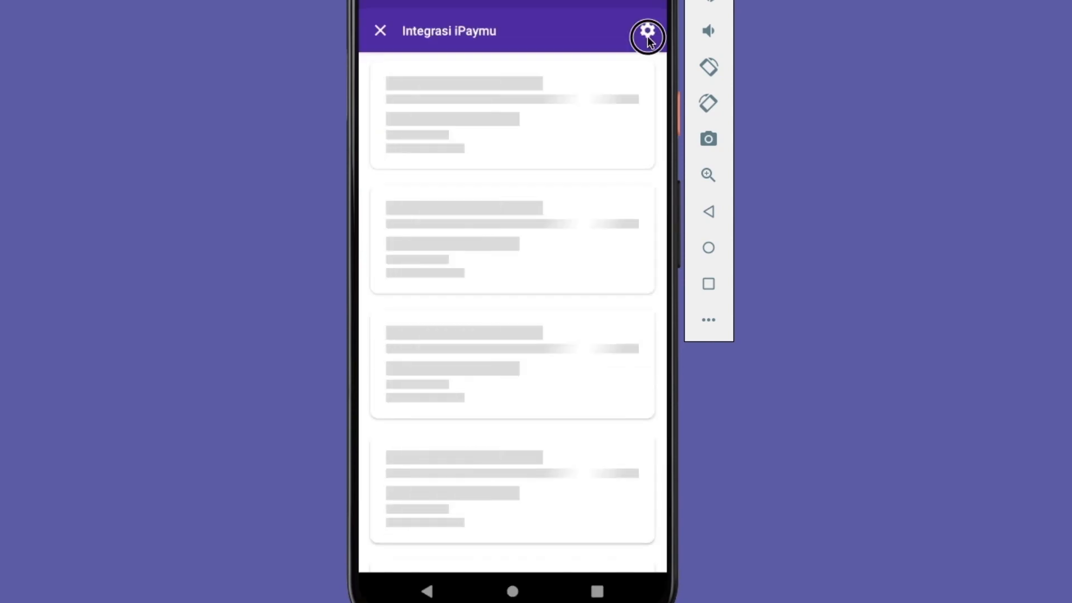
pyautogui.click(646, 34)
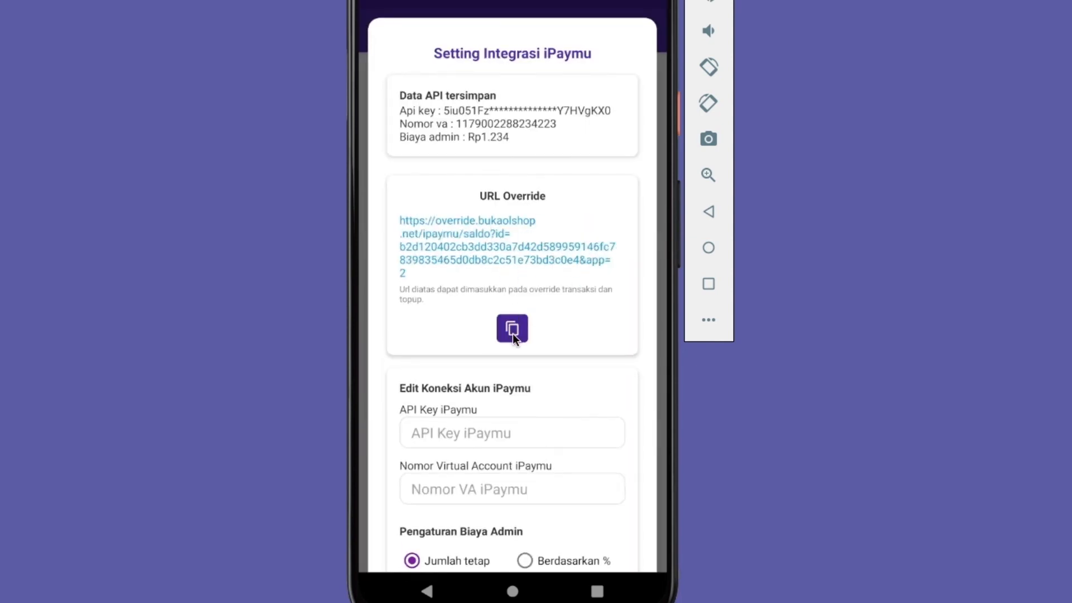
pyautogui.click(665, 222)
pyautogui.click(381, 35)
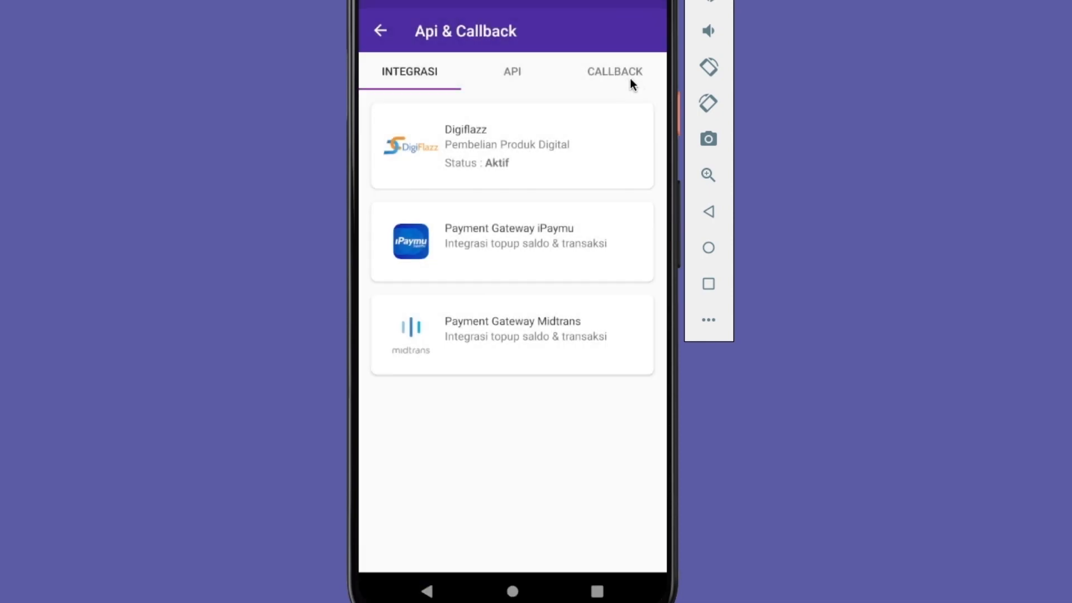
# Review the callback settings' override sections for the top-up process and transaction pages
pyautogui.click(638, 79)
pyautogui.moveTo(554, 385); pyautogui.dragTo(513, 454)
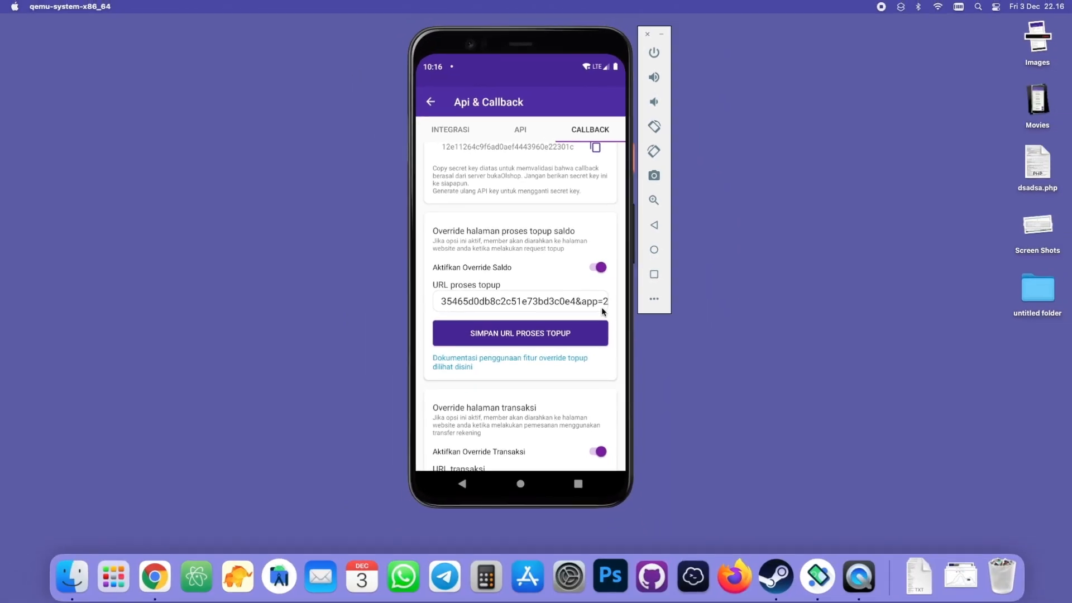
pyautogui.moveTo(497, 366); pyautogui.dragTo(575, 368)
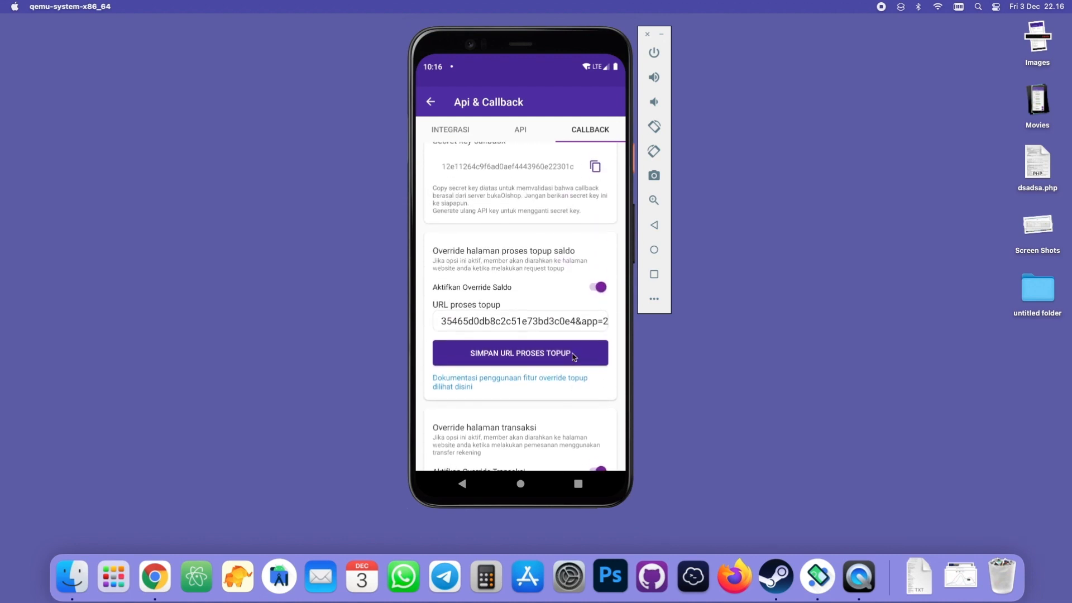